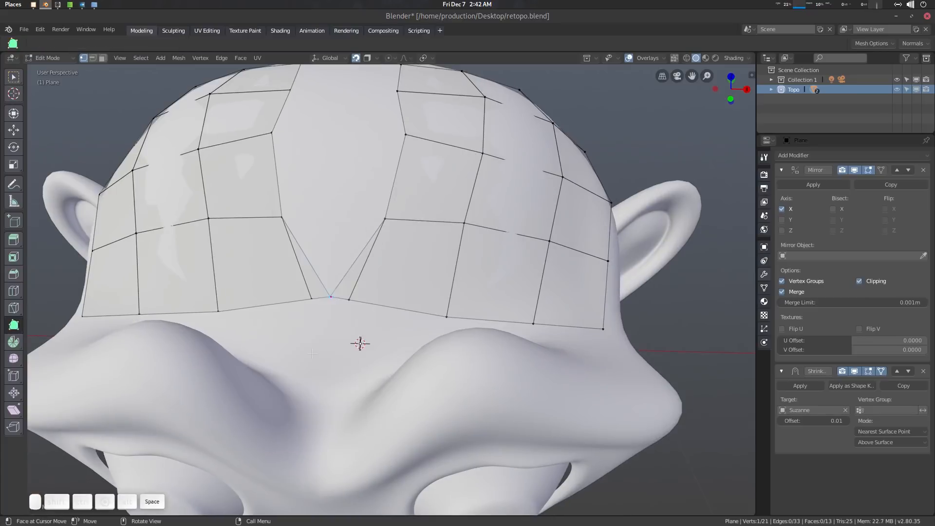
# Step: Extend the mirrored retopology mesh with Poly Build quads across Suzanne's forehead and over the top of the head
pyautogui.keyDown('ctrl'); pyautogui.moveTo(358, 256); pyautogui.dragTo(318, 217); pyautogui.keyUp('ctrl')
pyautogui.moveTo(317, 217); pyautogui.dragTo(384, 292, button='middle')
pyautogui.scroll(-4, 275, 303)
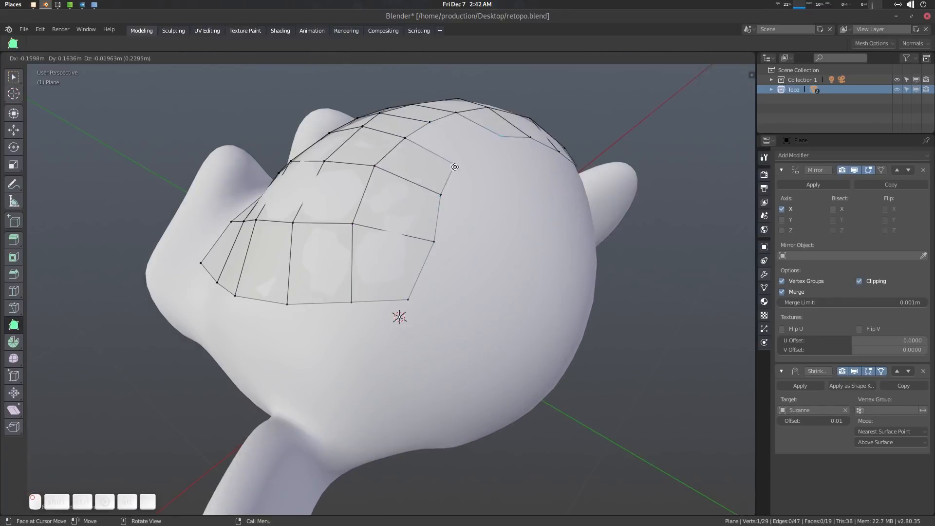
pyautogui.moveTo(418, 214); pyautogui.dragTo(491, 222, button='middle')
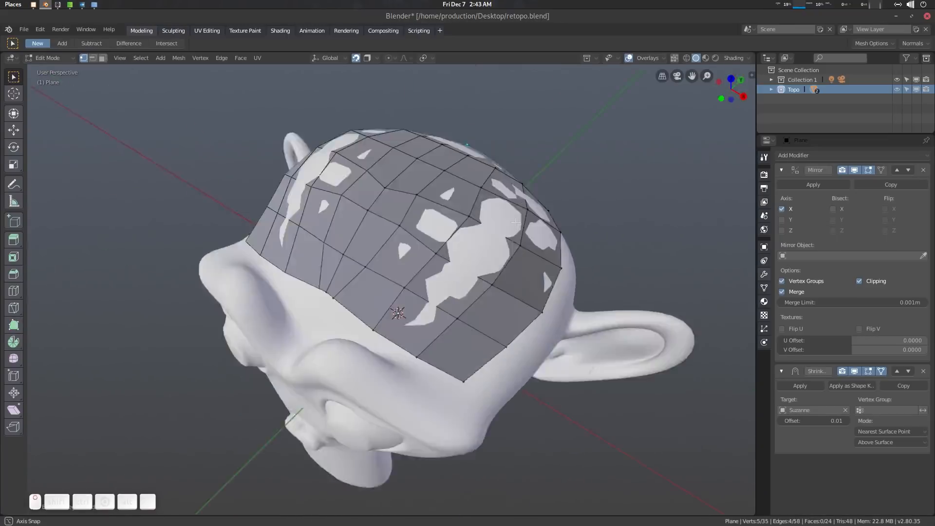
pyautogui.moveTo(516, 223); pyautogui.dragTo(89, 156, button='middle')
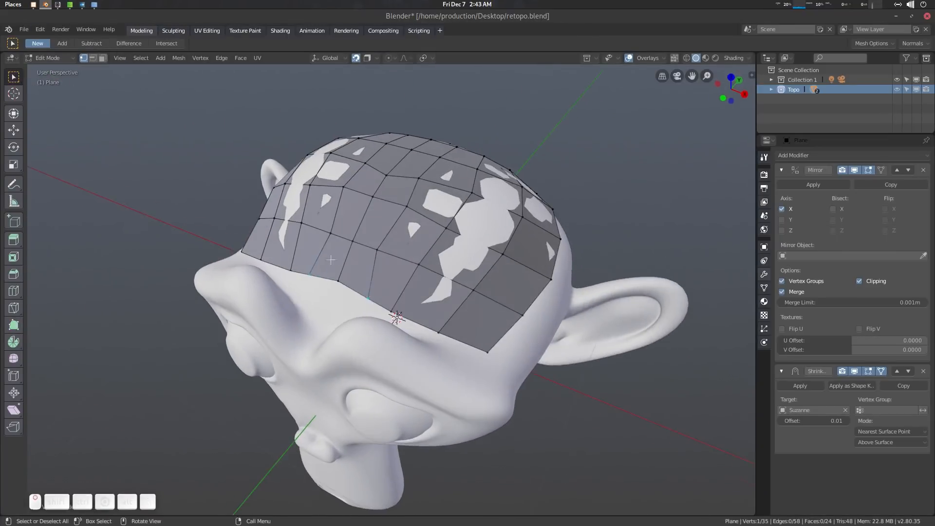
# Step: Move the Subsurf modifier above the Shrinkwrap modifier and set its view subdivisions to 0
pyautogui.press('Tab')
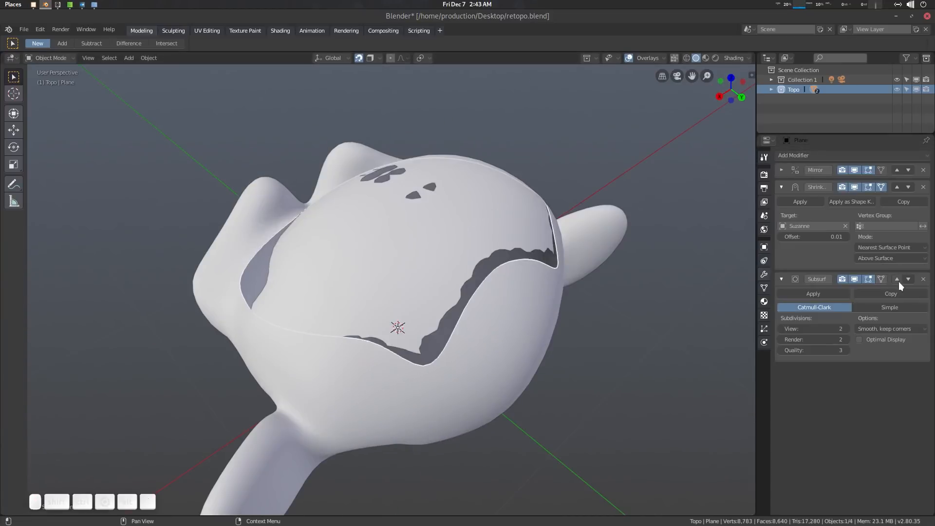
pyautogui.click(896, 279)
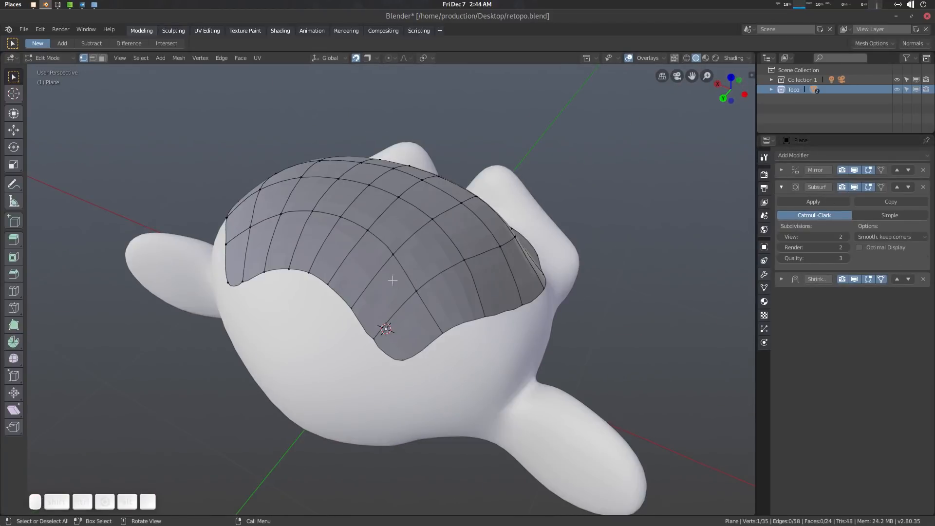
pyautogui.moveTo(823, 237); pyautogui.dragTo(784, 237)
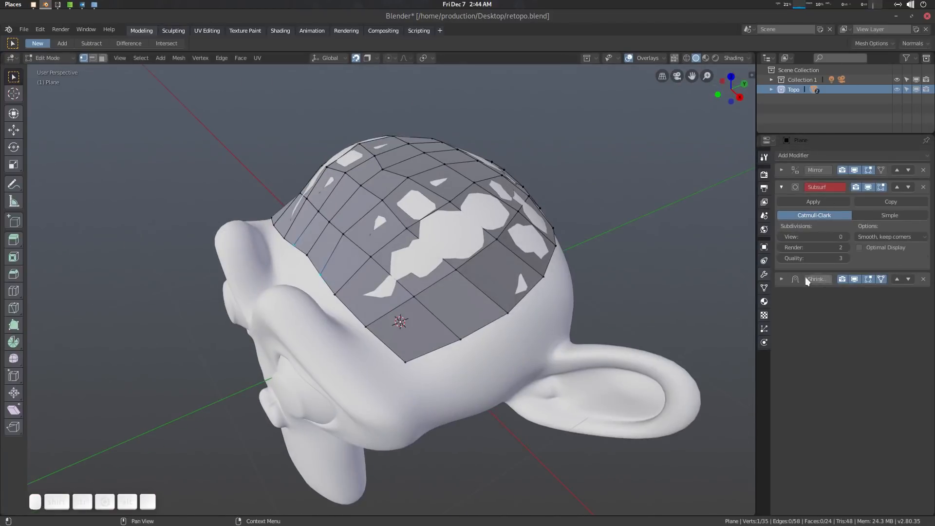
pyautogui.click(781, 278)
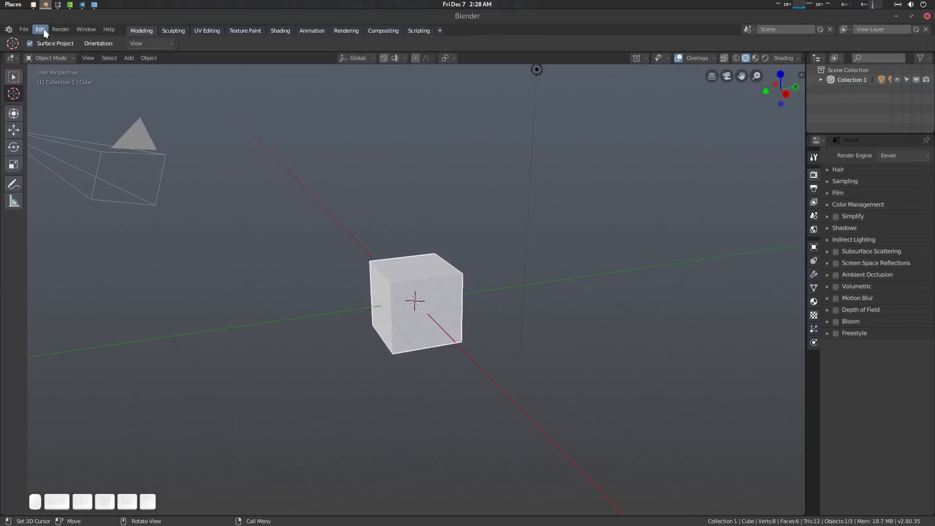
# Step: Check the Spacebar Action setting in the Input preferences and close the preferences window
pyautogui.click(41, 30)
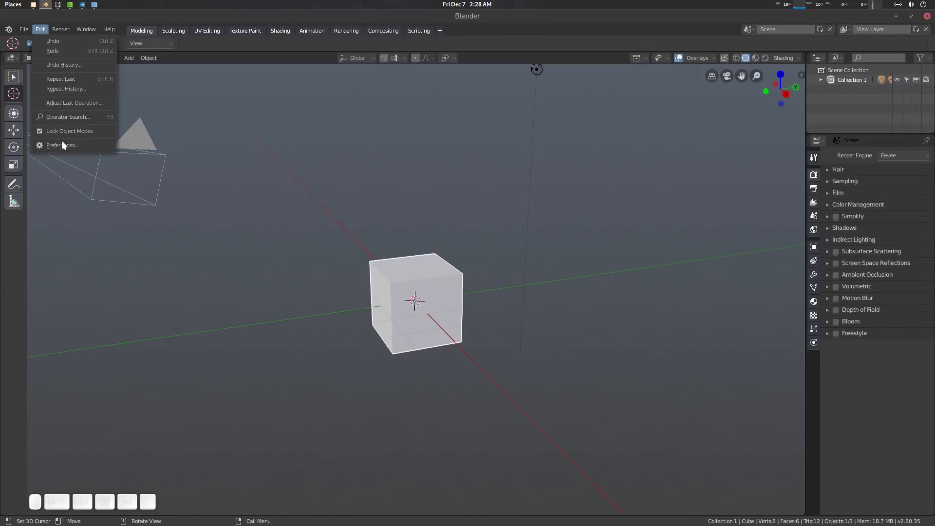
pyautogui.click(71, 139)
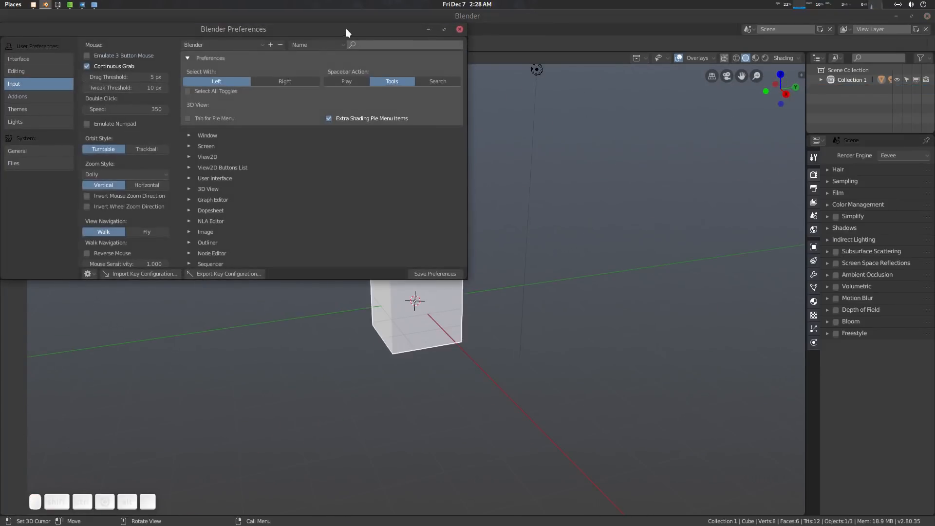
pyautogui.moveTo(346, 28); pyautogui.dragTo(398, 45)
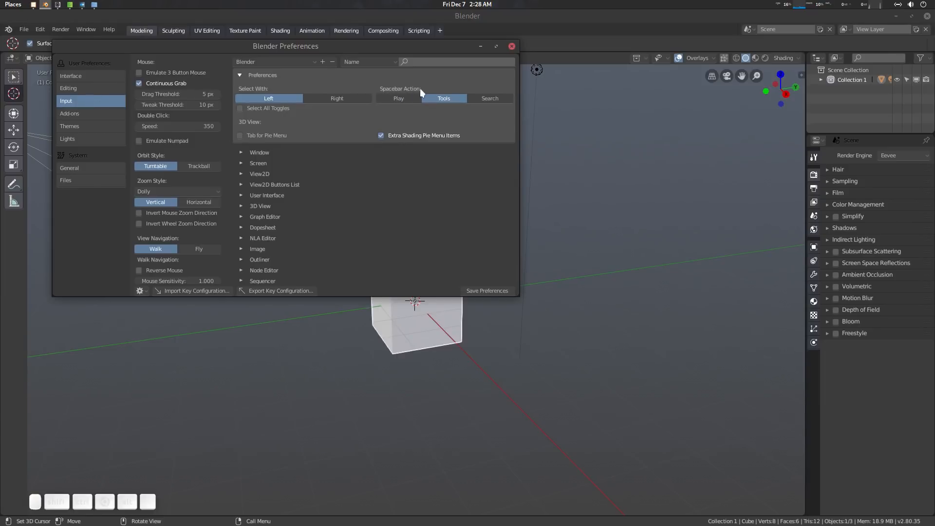
pyautogui.click(511, 47)
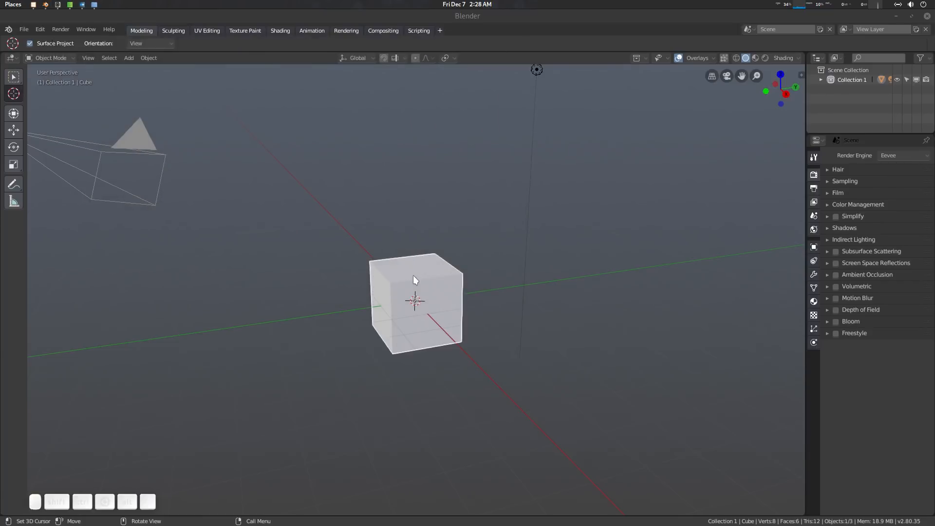
# Step: View the pop-up list of tools available in Object Mode
pyautogui.moveTo(412, 275); pyautogui.dragTo(422, 262, button='middle')
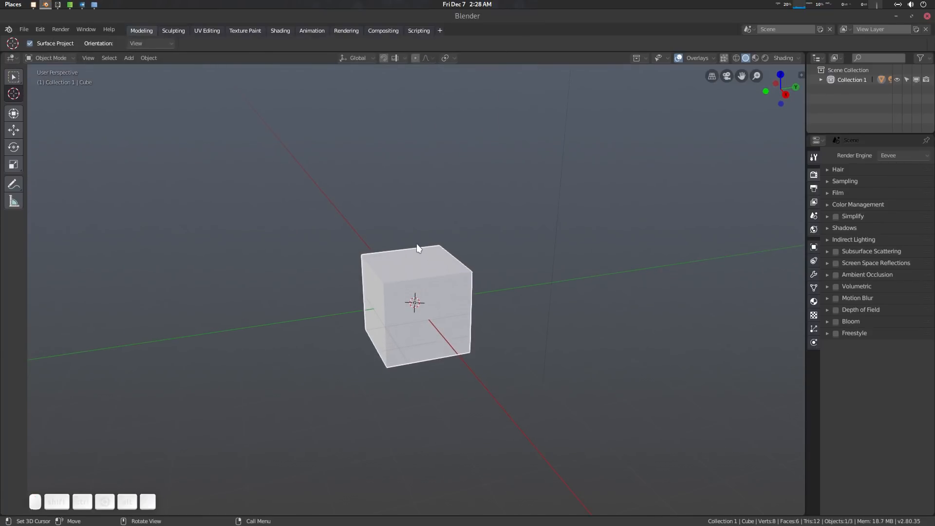
pyautogui.press('space')
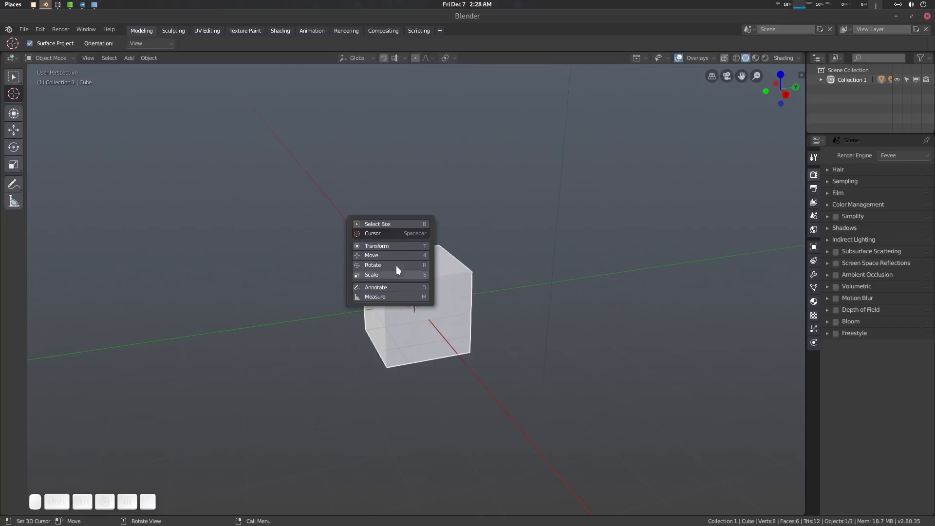
pyautogui.moveTo(406, 295); pyautogui.dragTo(399, 277, button='middle')
pyautogui.scroll(-3, 414, 278)
pyautogui.scroll(2, 408, 282)
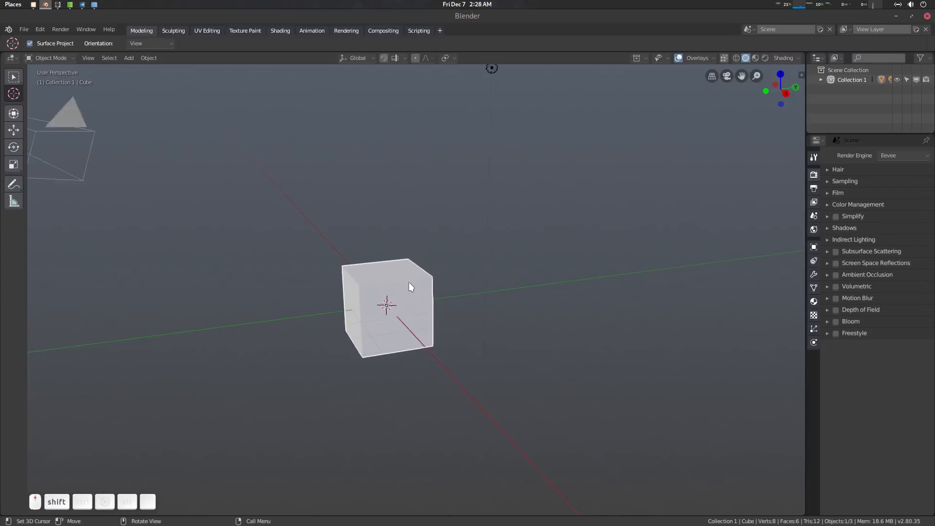
pyautogui.scroll(-2, 422, 282)
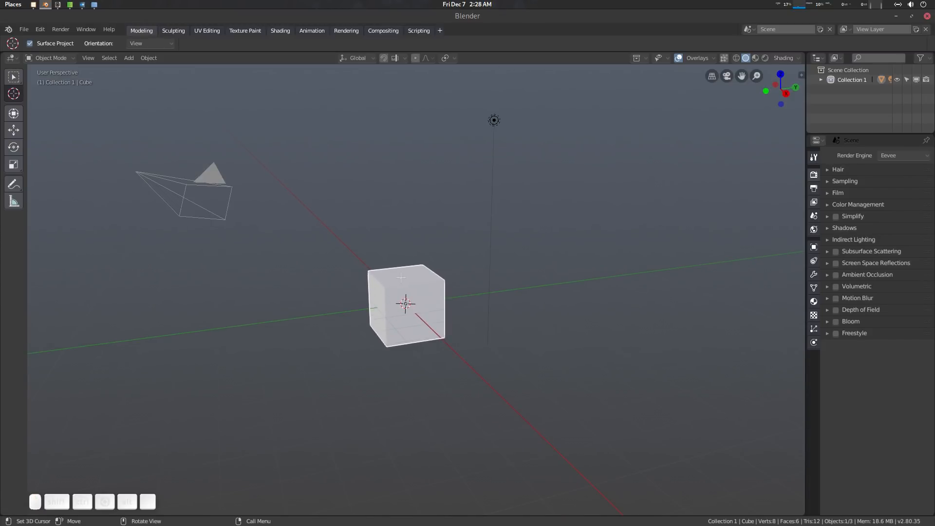
# Step: Enter Edit Mode on the cube and activate the Poly Build tool
pyautogui.press('Tab')
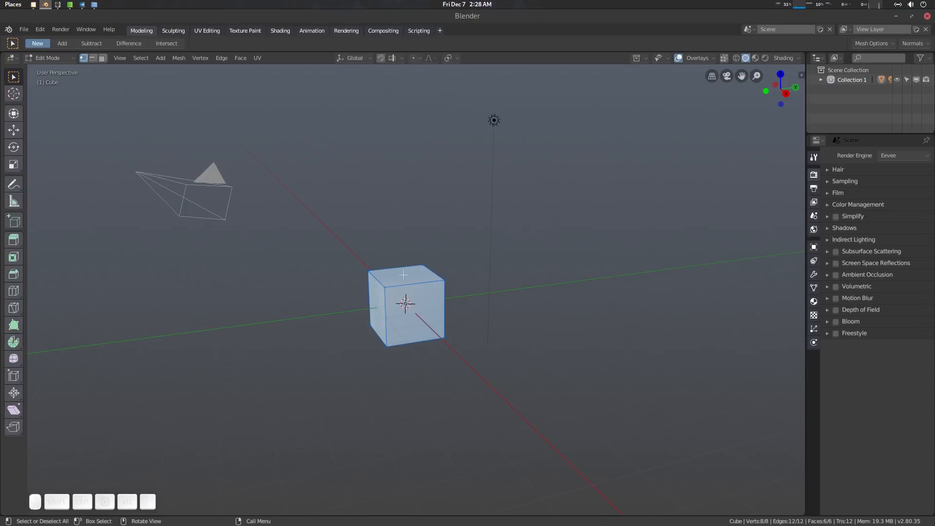
pyautogui.hotkey('shift', 'space')
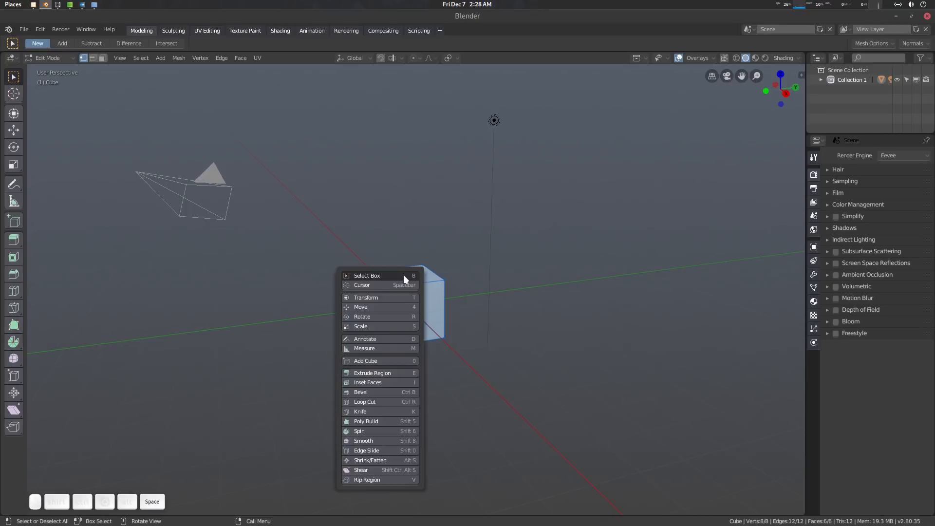
pyautogui.click(375, 421)
pyautogui.moveTo(403, 284); pyautogui.dragTo(399, 252, button='middle')
pyautogui.scroll(5, 404, 301)
pyautogui.scroll(-1, 424, 313)
pyautogui.moveTo(413, 286); pyautogui.dragTo(433, 299, button='middle')
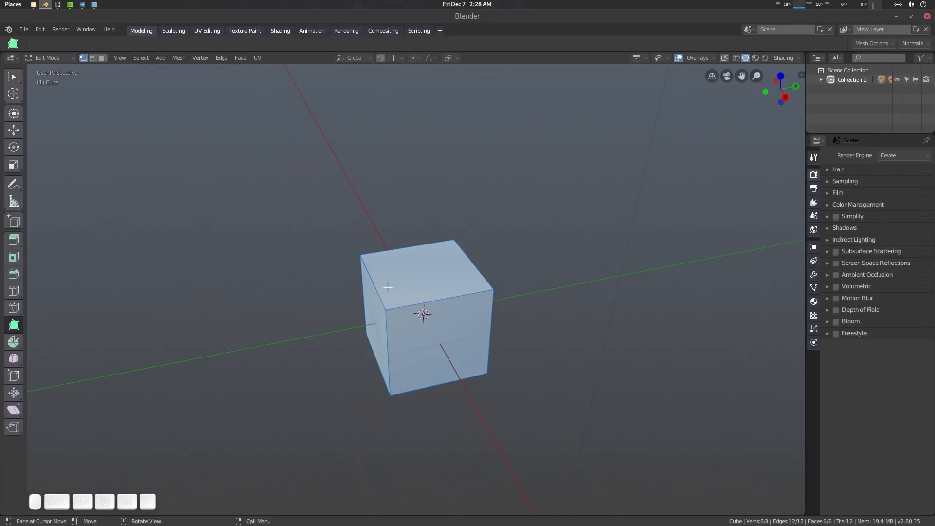
# Step: Delete all of the cube's vertices and switch to the top orthographic view around the origin
pyautogui.press('x')
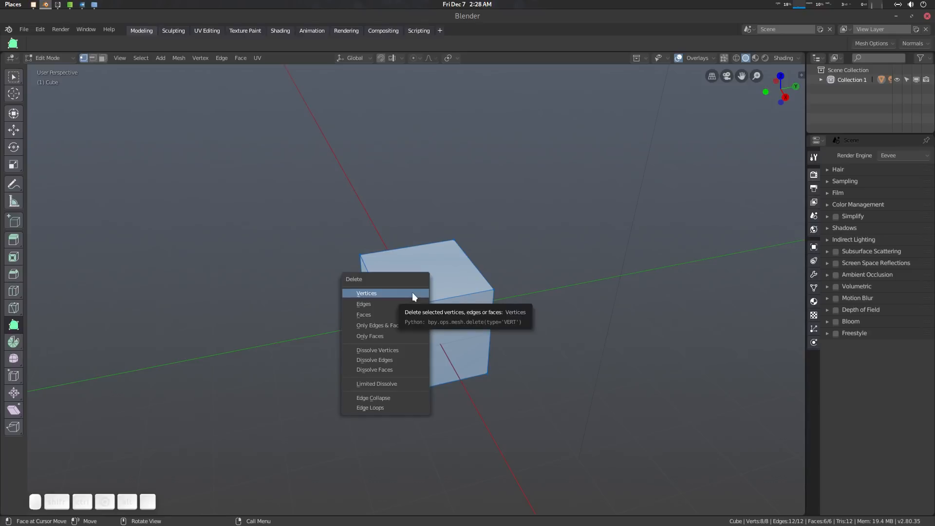
pyautogui.click(412, 293)
pyautogui.moveTo(415, 282); pyautogui.dragTo(392, 316, button='middle')
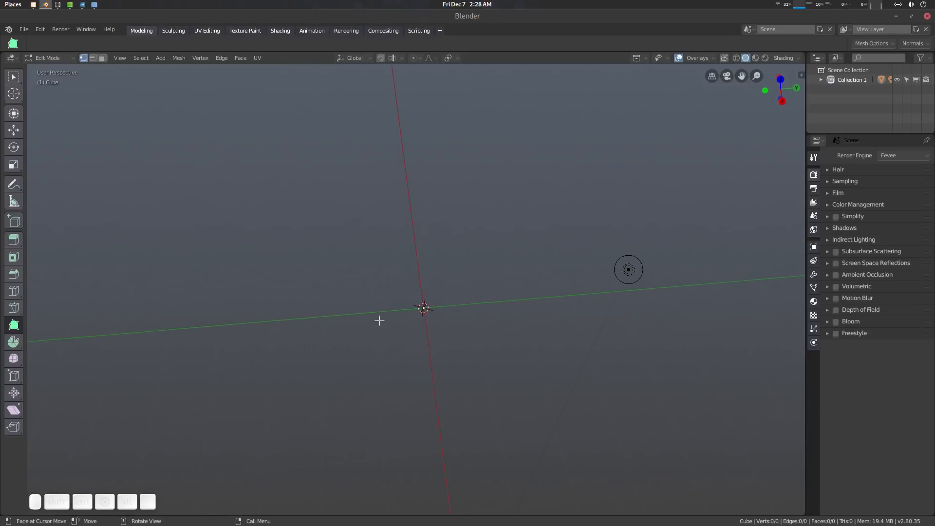
pyautogui.press('KP_7')
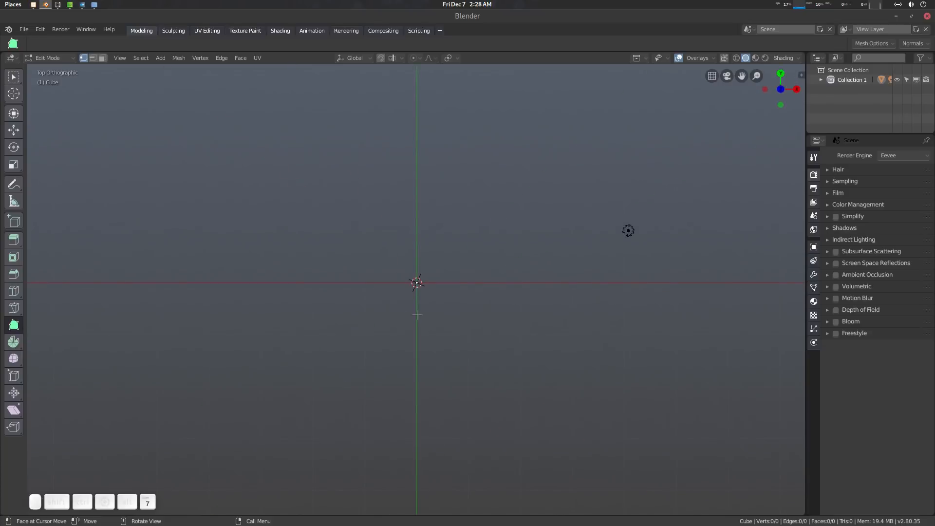
pyautogui.scroll(1, 416, 284)
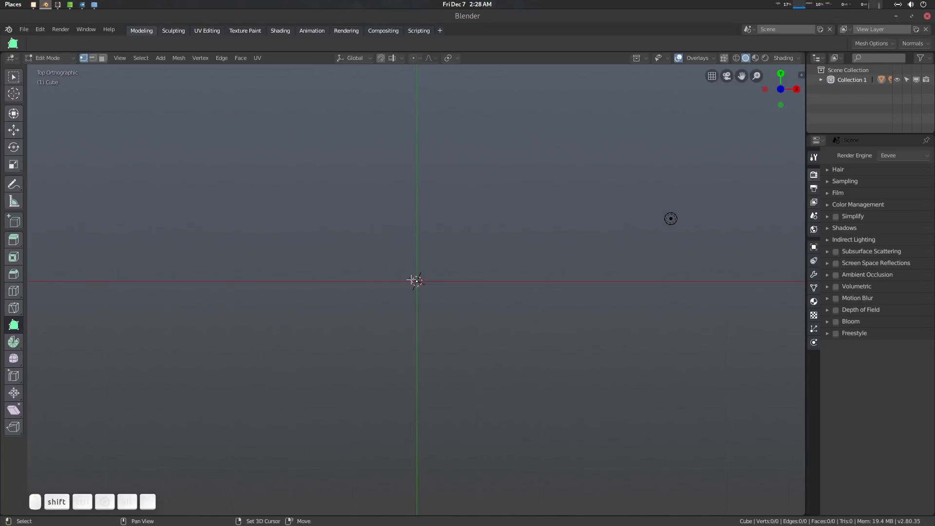
pyautogui.keyDown('shift'); pyautogui.scroll(2, 265, 306); pyautogui.keyUp('shift')
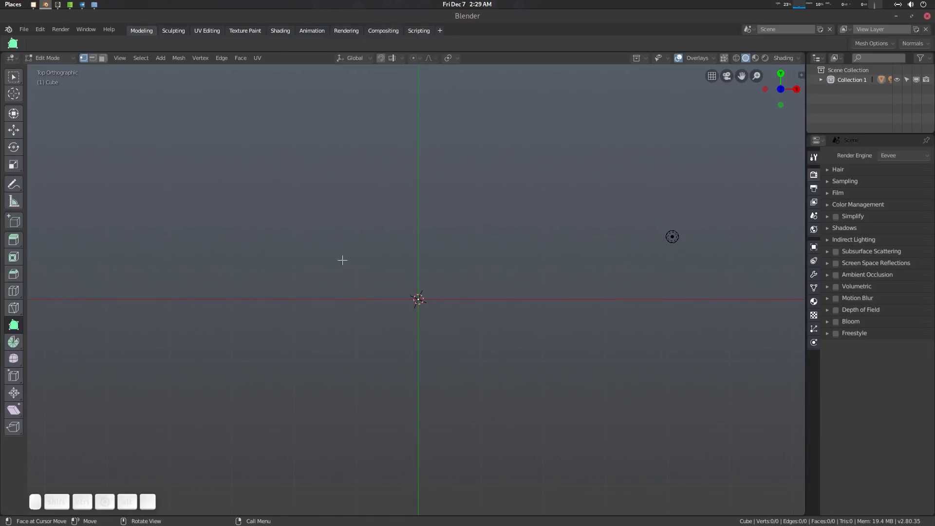
pyautogui.moveTo(344, 283)
pyautogui.keyDown('shift'); pyautogui.mouseDown(button='middle')
pyautogui.moveTo(397, 284)
pyautogui.moveTo(401, 275)
pyautogui.moveTo(357, 294)
pyautogui.mouseUp(button='middle'); pyautogui.keyUp('shift')
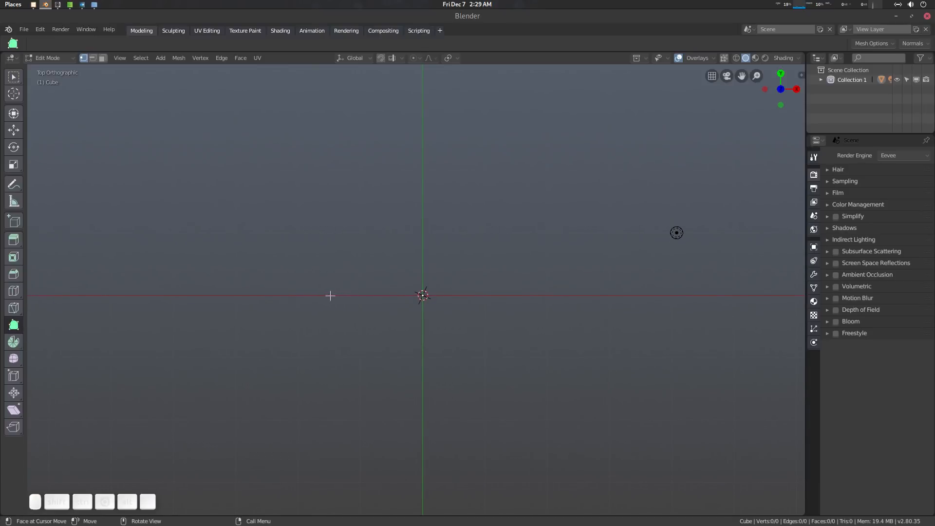
# Step: Place four separate vertices in a square on the negative X side of the origin and fill them with a quad face
pyautogui.click(377, 296)
pyautogui.click(376, 250)
pyautogui.click(328, 254)
pyautogui.moveTo(404, 261)
pyautogui.keyDown('ctrl'); pyautogui.mouseDown(button='right')
pyautogui.moveTo(342, 235)
pyautogui.moveTo(337, 332)
pyautogui.moveTo(417, 325)
pyautogui.moveTo(412, 319)
pyautogui.mouseUp(button='right'); pyautogui.keyUp('ctrl')
pyautogui.press('f')
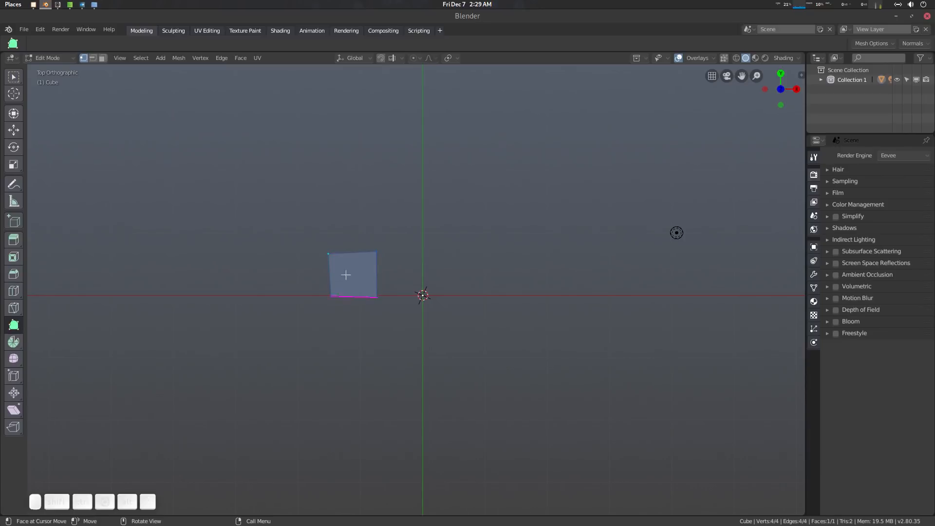
pyautogui.scroll(3, 361, 263)
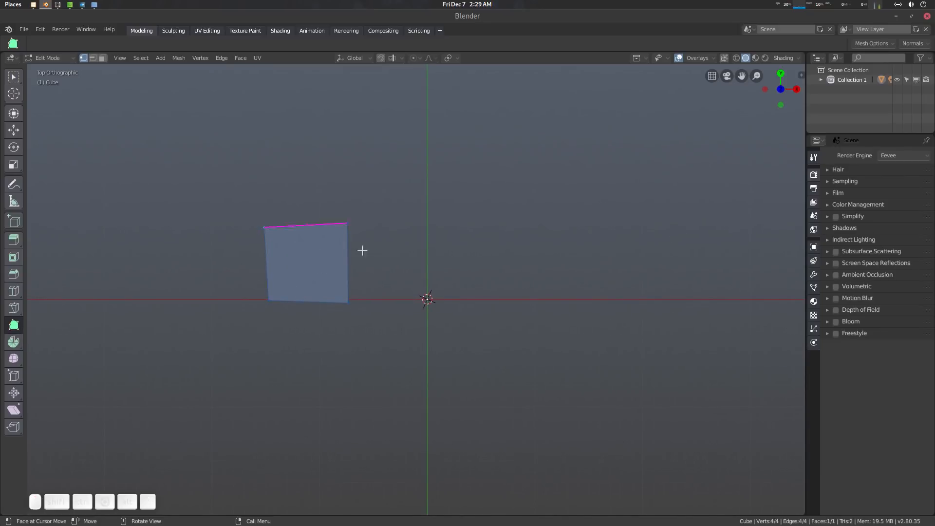
# Step: Undo the quad face and all of its vertices
pyautogui.hotkey('ctrl', 'z')
pyautogui.hotkey('ctrl', 'z')
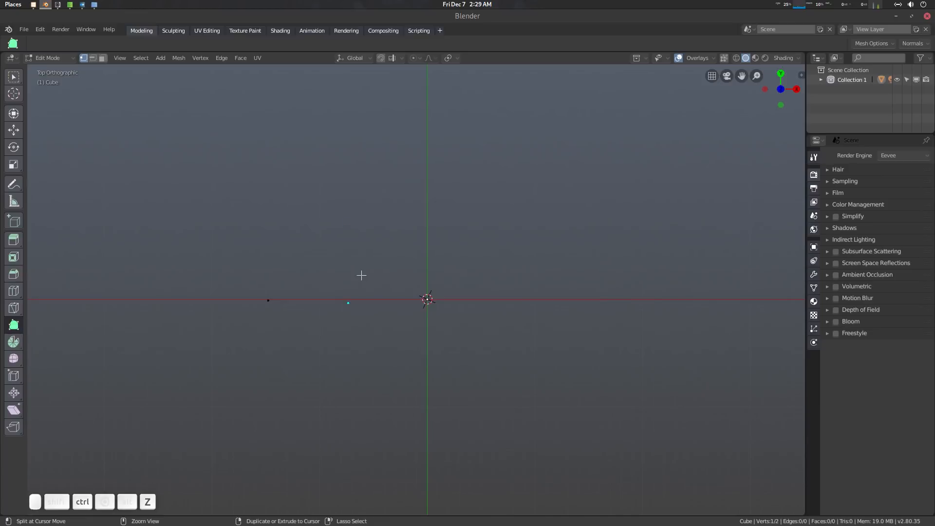
pyautogui.hotkey('ctrl', 'z')
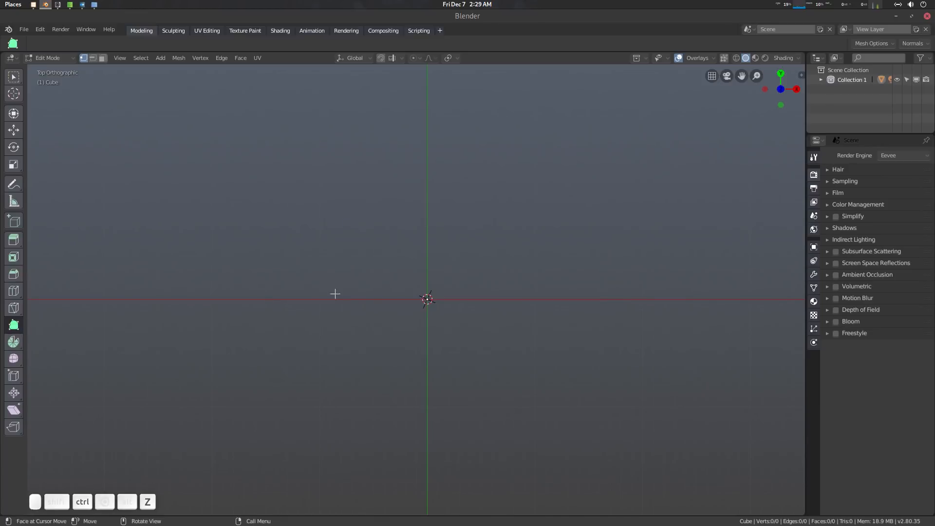
# Step: Build a triangular face from three vertices on the negative X side of the origin and undo it with its vertices
pyautogui.click(291, 299)
pyautogui.click(341, 301)
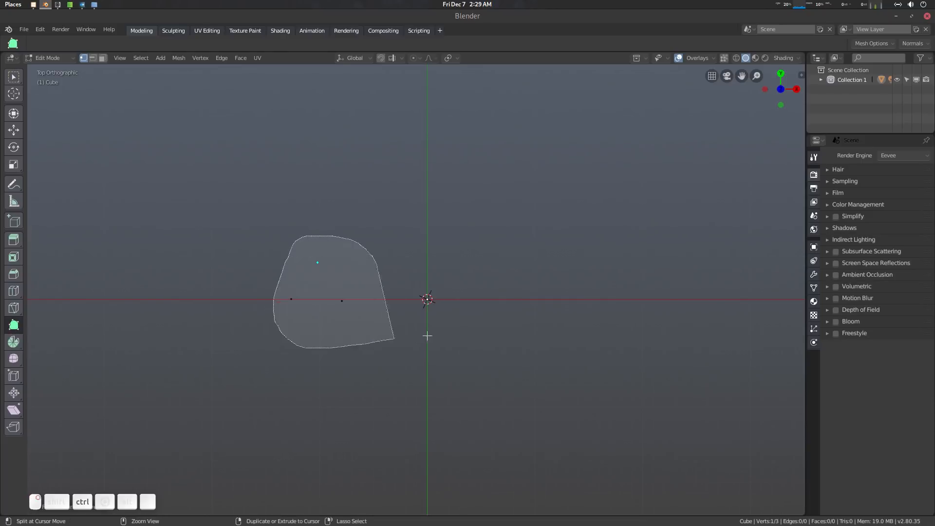
pyautogui.keyDown('ctrl'); pyautogui.click(317, 263); pyautogui.keyUp('ctrl')
pyautogui.press('f')
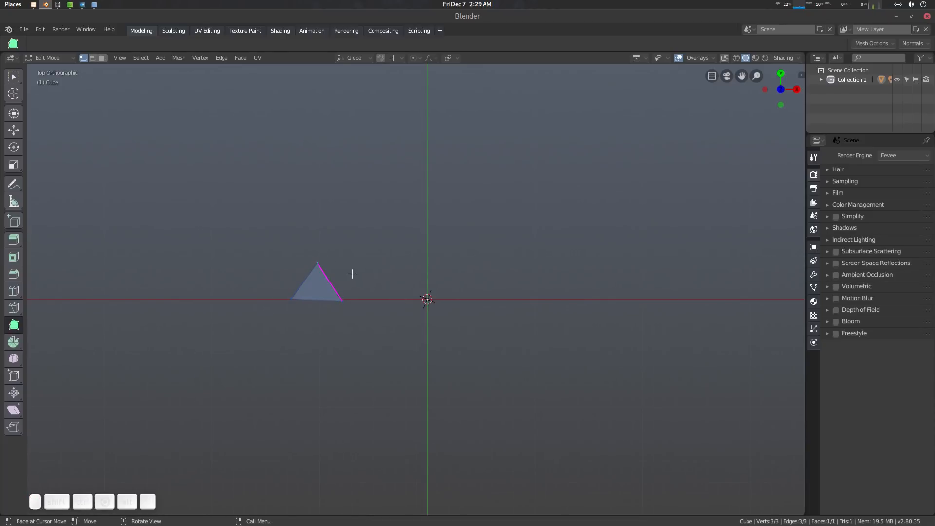
pyautogui.hotkey('ctrl', 'z')
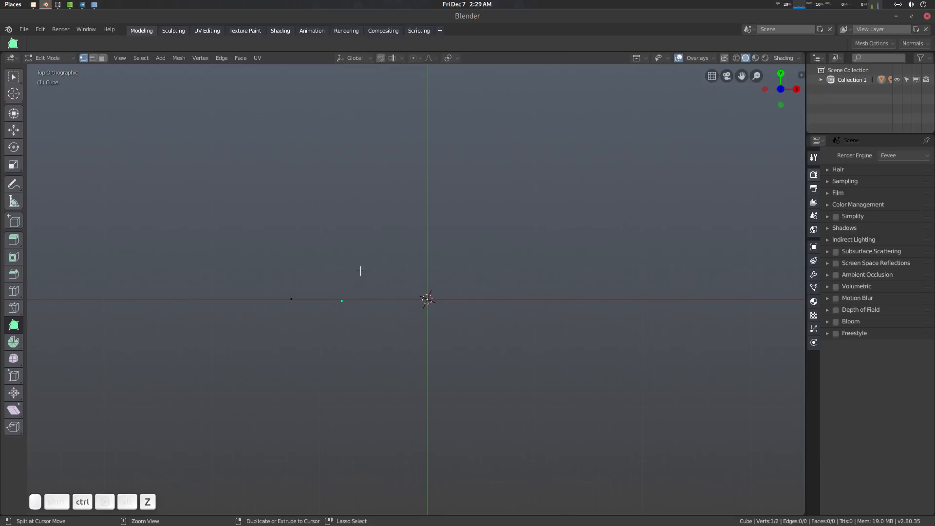
pyautogui.keyDown('shift'); pyautogui.moveTo(360, 270); pyautogui.dragTo(374, 317, button='middle'); pyautogui.keyUp('shift')
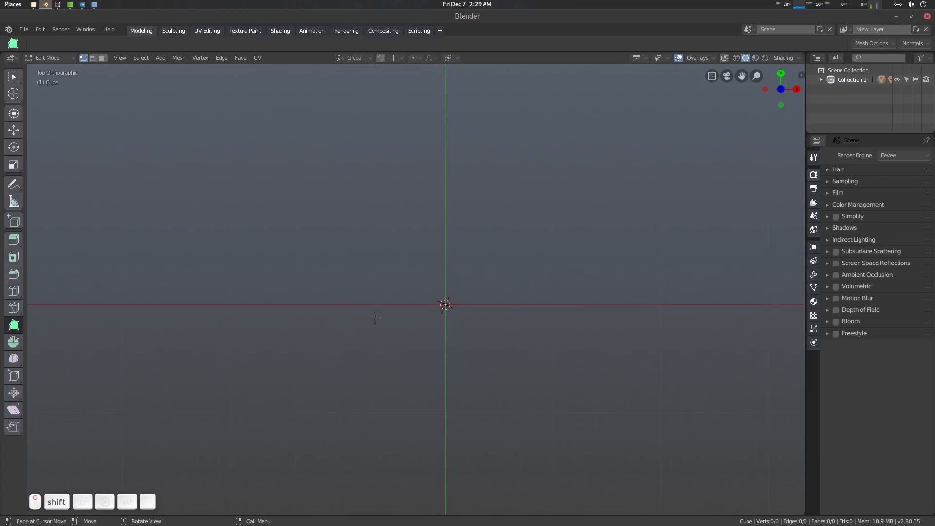
# Step: Search the operators for "pol" and choose Poly Build Face at Cursor
pyautogui.rightClick(329, 270)
pyautogui.press('Escape')
pyautogui.press('F3')
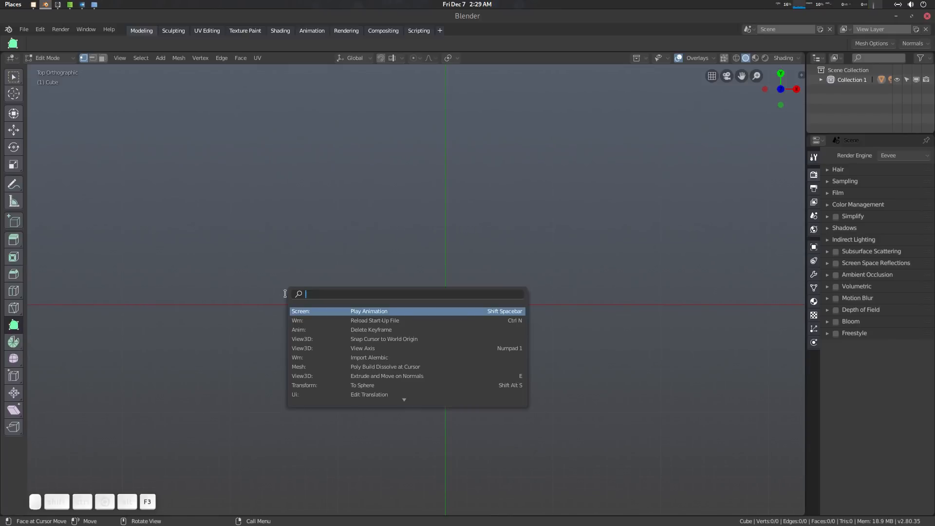
pyautogui.write('pol')
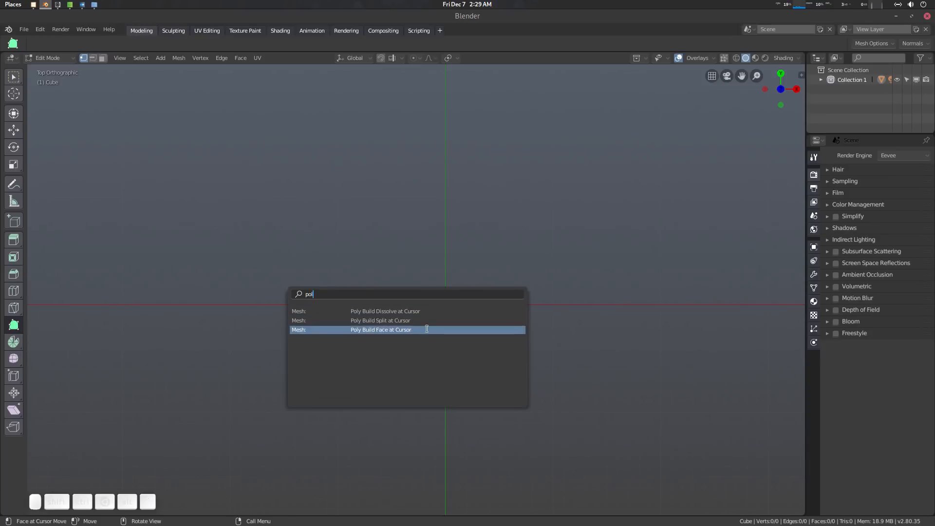
pyautogui.click(425, 328)
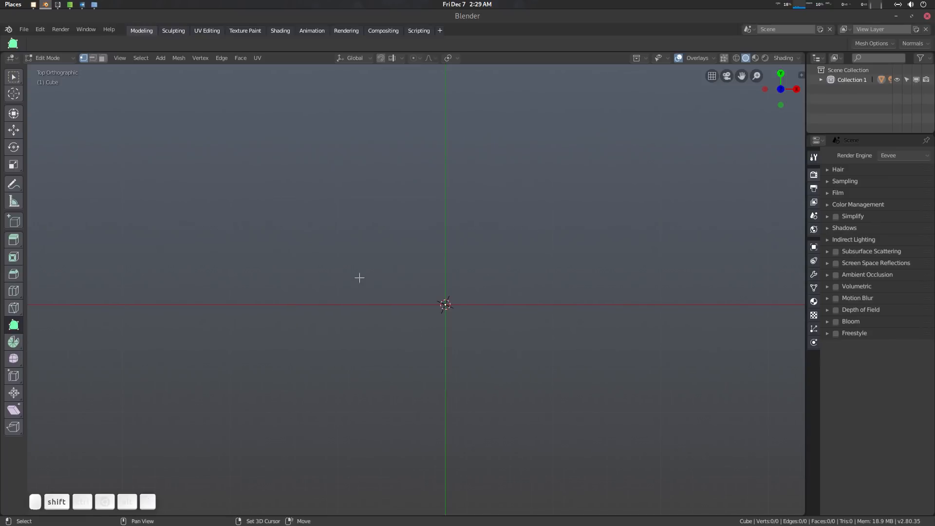
# Step: Place four vertices in a flat rectangle on the negative X side of the origin and fill them with a quad face
pyautogui.click(295, 303)
pyautogui.click(352, 308)
pyautogui.click(353, 279)
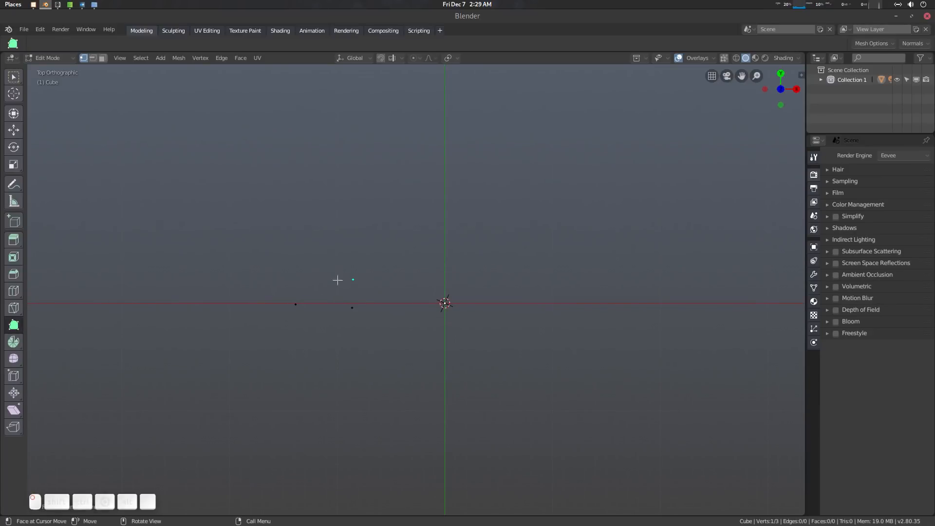
pyautogui.click(294, 276)
pyautogui.press('f')
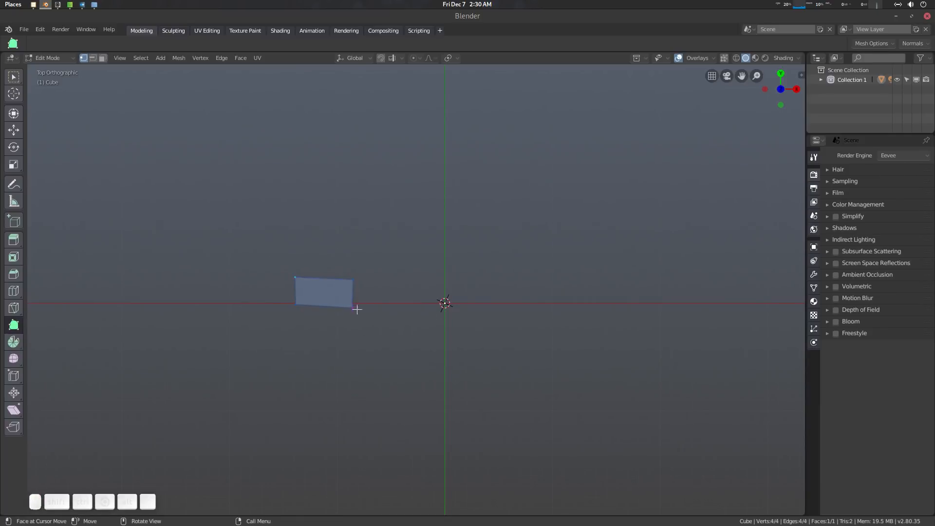
# Step: Pull two triangular faces out above the quad with Poly Build and delete the second triangle's outer vertex
pyautogui.scroll(2, 384, 292)
pyautogui.keyDown('shift'); pyautogui.moveTo(384, 294); pyautogui.dragTo(397, 306, button='middle'); pyautogui.keyUp('shift')
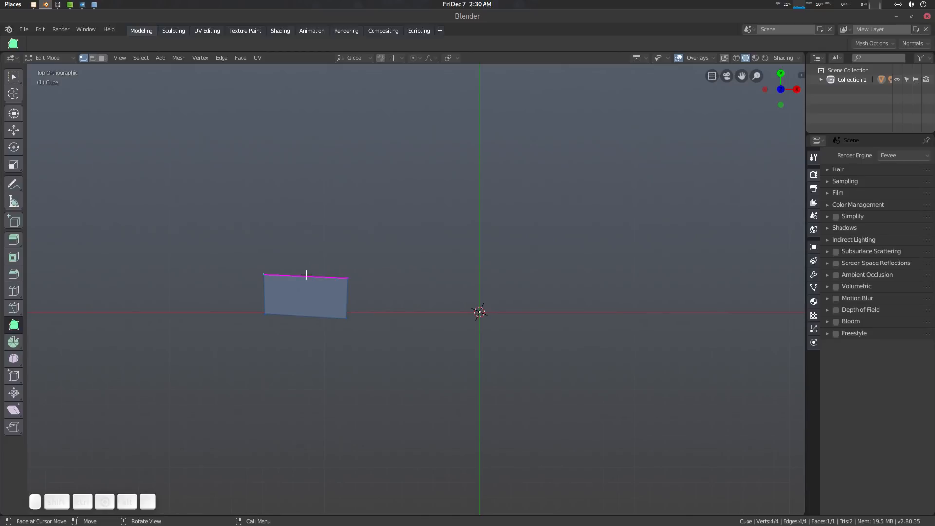
pyautogui.moveTo(306, 276); pyautogui.dragTo(263, 223)
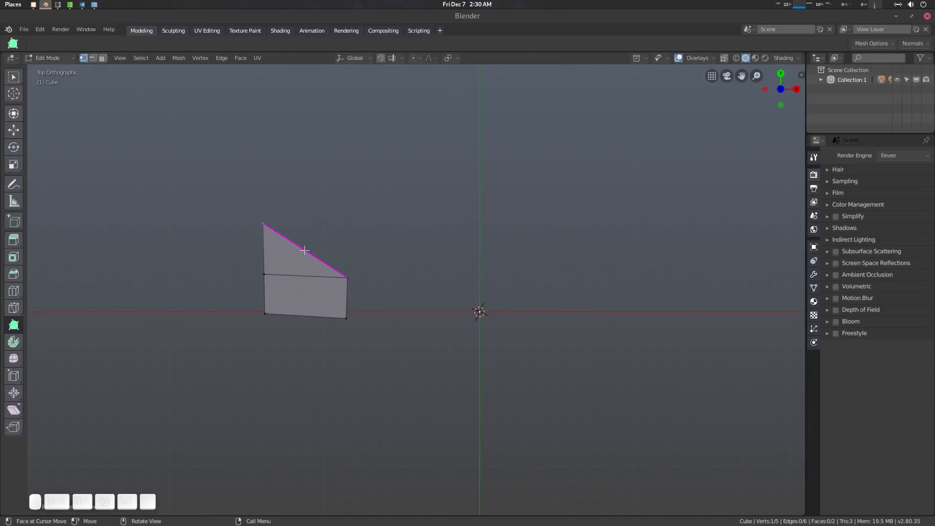
pyautogui.moveTo(304, 250); pyautogui.dragTo(339, 219)
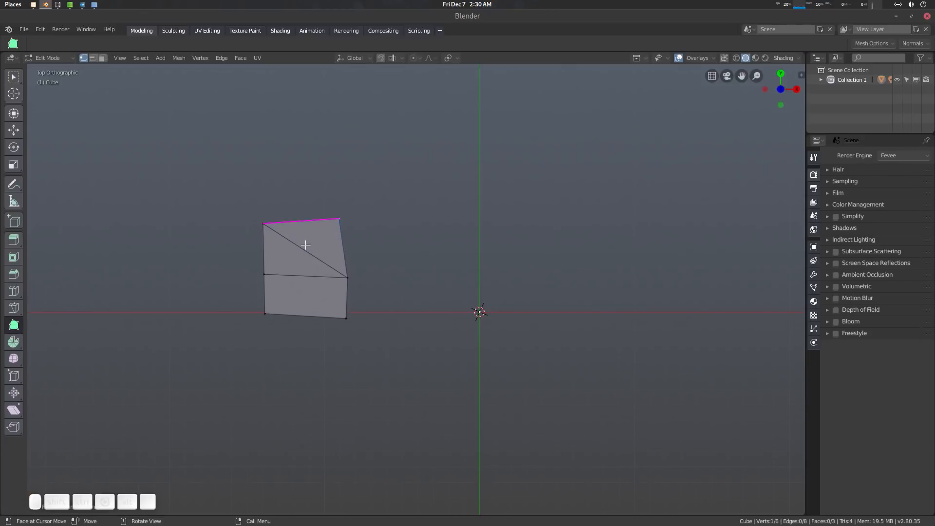
pyautogui.keyDown('shift'); pyautogui.click(344, 236); pyautogui.keyUp('shift')
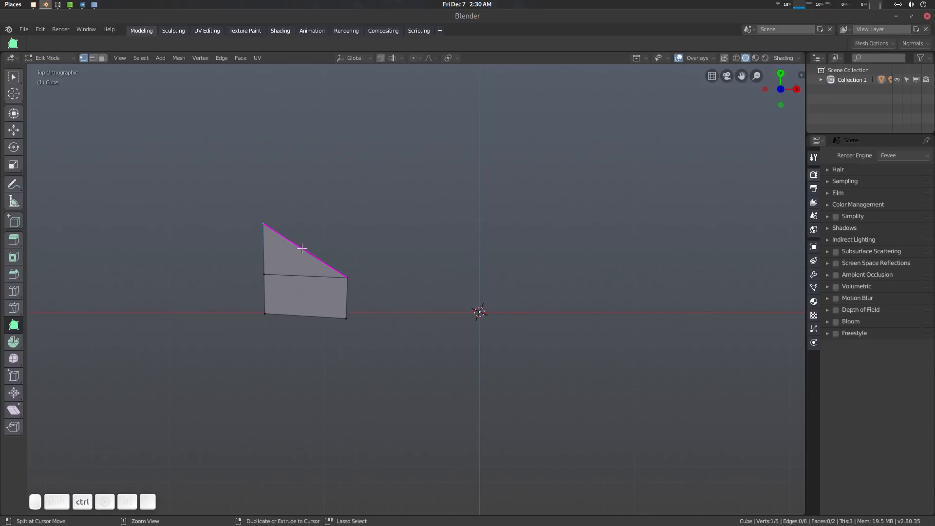
# Step: Split the triangle's slanted edge outward to form a quad and dissolve the new corner vertex
pyautogui.keyDown('ctrl'); pyautogui.moveTo(302, 249); pyautogui.dragTo(347, 220); pyautogui.keyUp('ctrl')
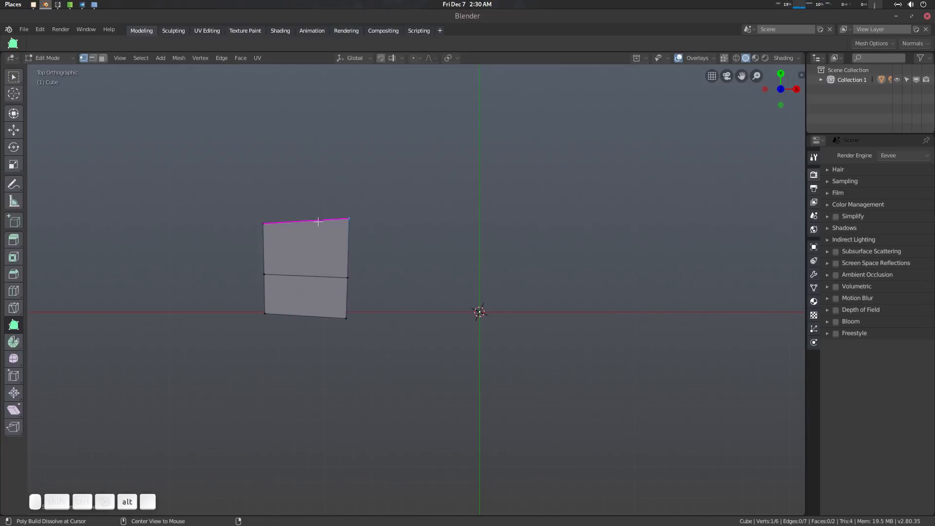
pyautogui.keyDown('alt'); pyautogui.click(354, 214); pyautogui.keyUp('alt')
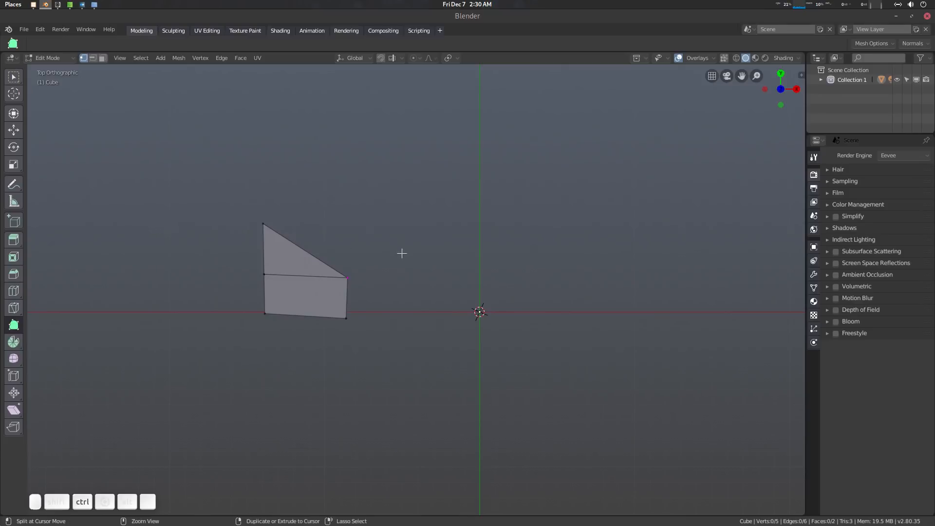
# Step: Select the whole mesh and delete its vertices
pyautogui.moveTo(427, 299)
pyautogui.keyDown('ctrl'); pyautogui.mouseDown(button='right')
pyautogui.moveTo(246, 182)
pyautogui.moveTo(436, 362)
pyautogui.mouseUp(button='right'); pyautogui.keyUp('ctrl')
pyautogui.press('x')
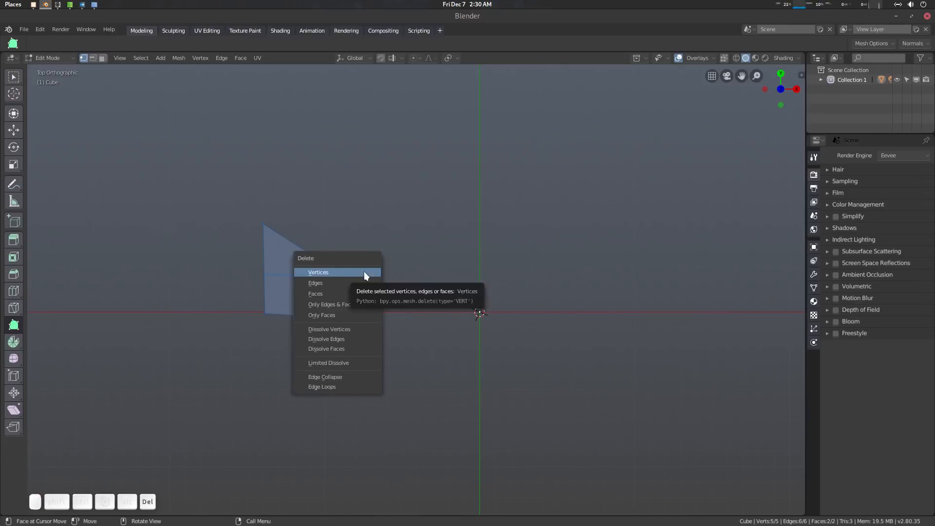
pyautogui.click(364, 271)
# Step: Place four new vertices in a rectangle just above the X axis on its negative side and fill them with a quad face
pyautogui.keyDown('shift'); pyautogui.moveTo(347, 309); pyautogui.dragTo(434, 305, button='middle'); pyautogui.keyUp('shift')
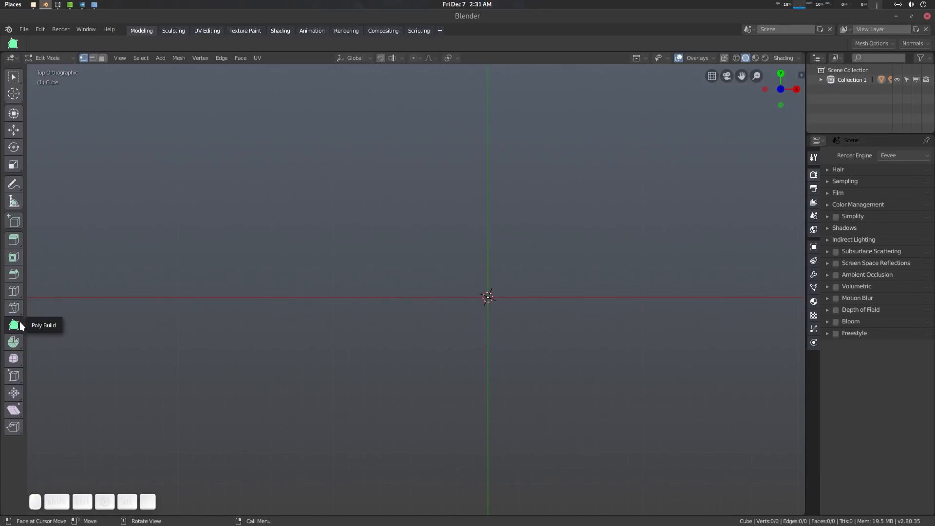
pyautogui.click(316, 295)
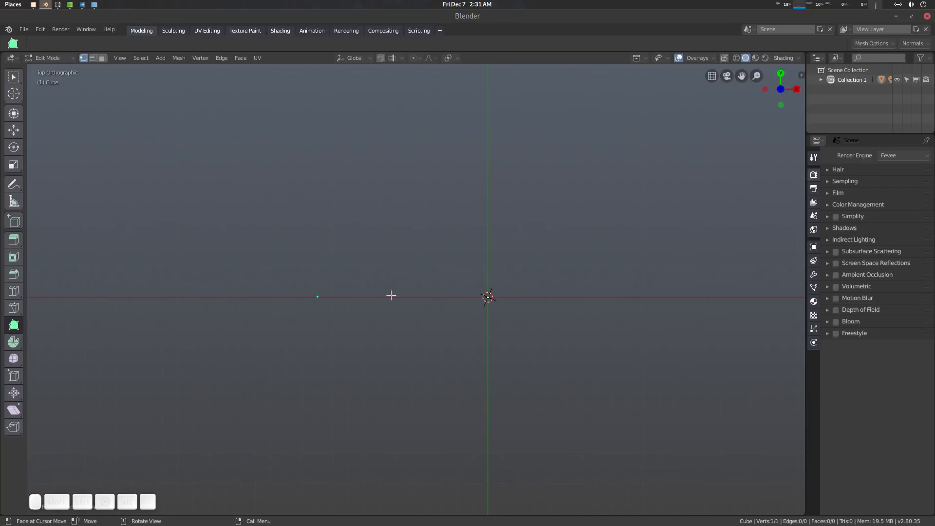
pyautogui.click(391, 296)
pyautogui.click(383, 243)
pyautogui.click(317, 245)
pyautogui.moveTo(431, 261)
pyautogui.keyDown('ctrl'); pyautogui.mouseDown(button='right')
pyautogui.moveTo(396, 369)
pyautogui.moveTo(404, 267)
pyautogui.mouseUp(button='right'); pyautogui.keyUp('ctrl')
pyautogui.press('f')
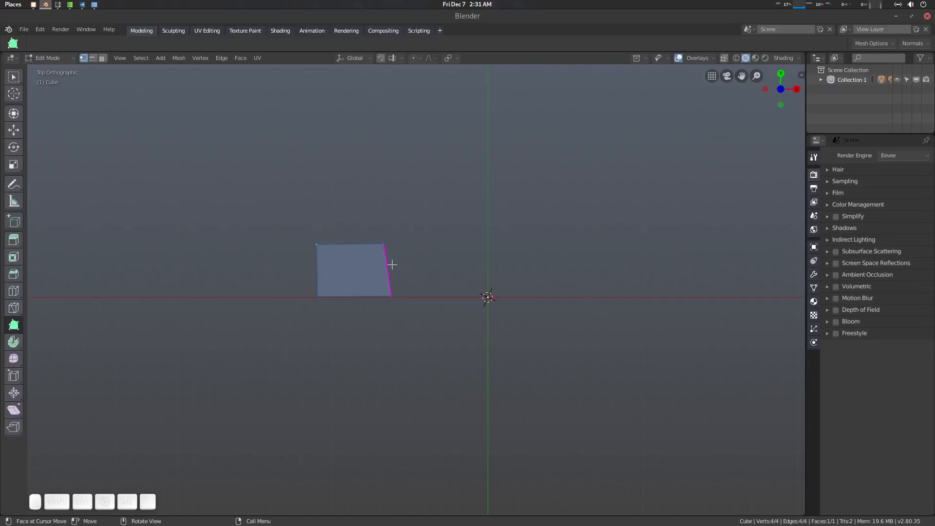
# Step: Extend the quad toward positive X into a row of four quads by pulling out triangles and splitting their slanted edges
pyautogui.moveTo(387, 263); pyautogui.dragTo(505, 242)
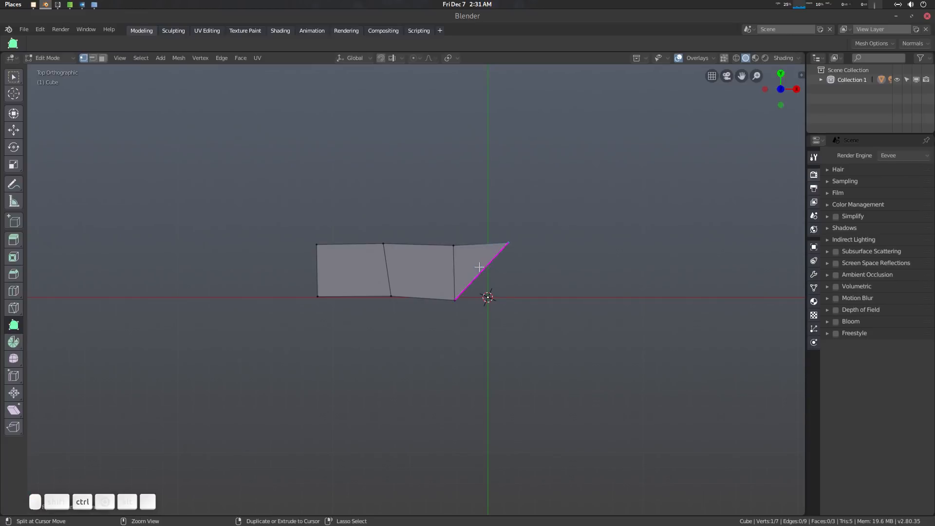
pyautogui.keyDown('ctrl'); pyautogui.moveTo(479, 270); pyautogui.dragTo(582, 238); pyautogui.keyUp('ctrl')
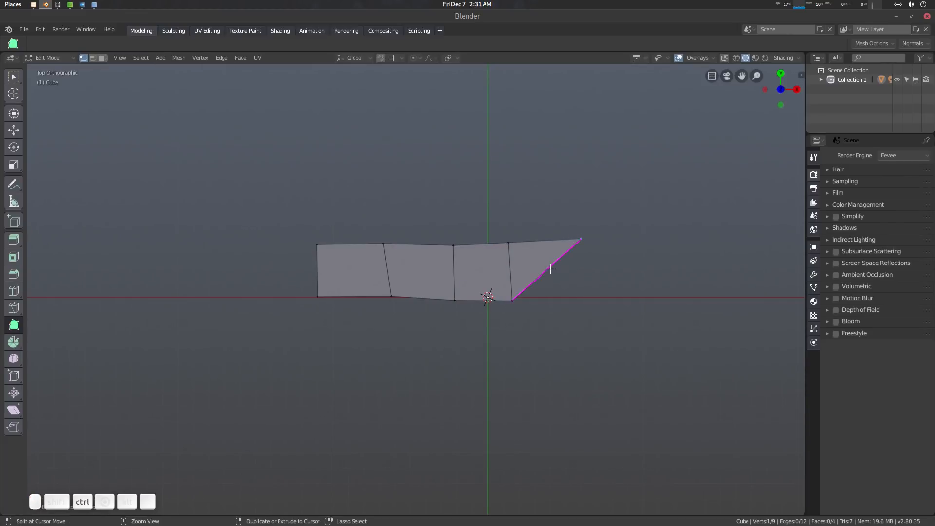
pyautogui.keyDown('ctrl'); pyautogui.moveTo(550, 269); pyautogui.dragTo(582, 300); pyautogui.keyUp('ctrl')
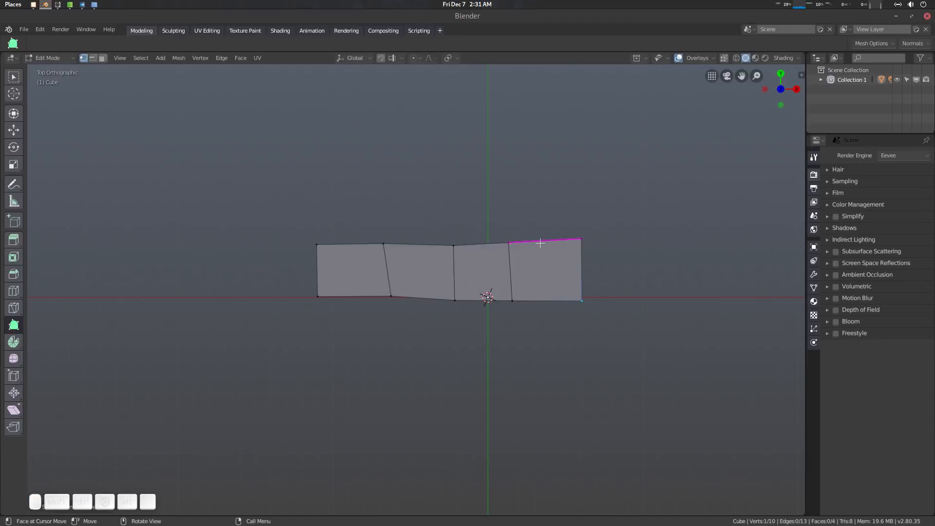
# Step: Build a second row of four quads above the first, working from the positive X end toward negative X
pyautogui.moveTo(540, 243); pyautogui.dragTo(581, 185)
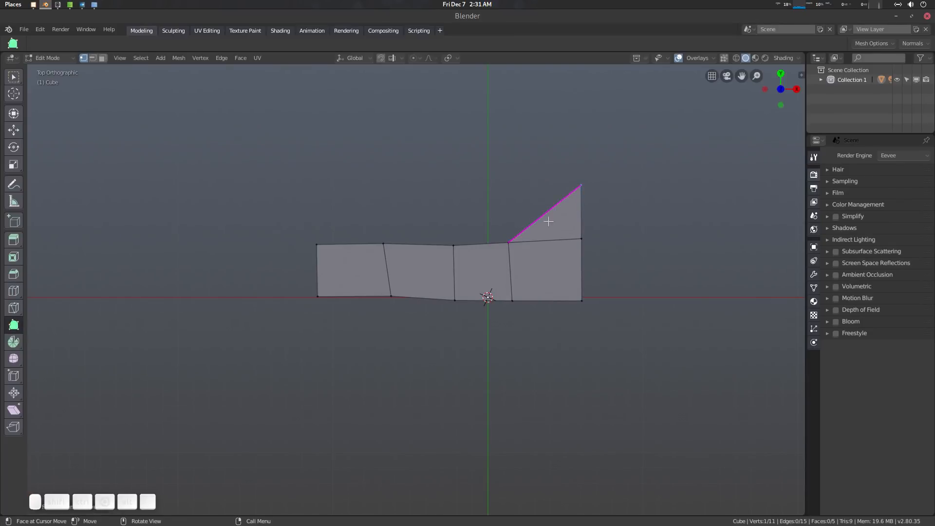
pyautogui.keyDown('ctrl'); pyautogui.moveTo(548, 219); pyautogui.dragTo(501, 187); pyautogui.keyUp('ctrl')
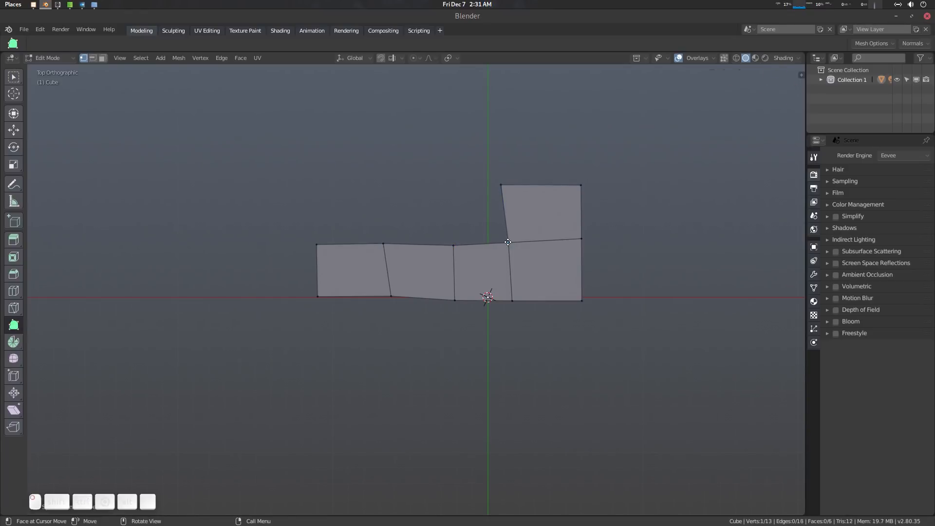
pyautogui.keyDown('ctrl'); pyautogui.moveTo(480, 214); pyautogui.dragTo(453, 188); pyautogui.keyUp('ctrl')
pyautogui.keyDown('ctrl'); pyautogui.moveTo(454, 248); pyautogui.dragTo(381, 187); pyautogui.keyUp('ctrl')
pyautogui.keyDown('ctrl'); pyautogui.moveTo(384, 247); pyautogui.dragTo(319, 191); pyautogui.keyUp('ctrl')
# Step: Dissolve the upper-row vertex nearest the Y axis and undo the dissolve
pyautogui.keyDown('shift'); pyautogui.moveTo(468, 225); pyautogui.dragTo(414, 274, button='middle'); pyautogui.keyUp('shift')
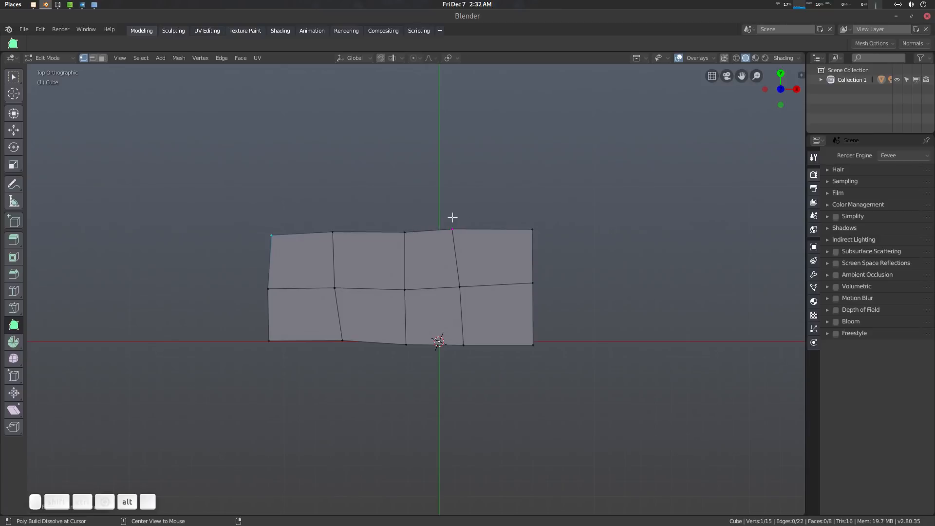
pyautogui.keyDown('alt'); pyautogui.click(452, 217); pyautogui.keyUp('alt')
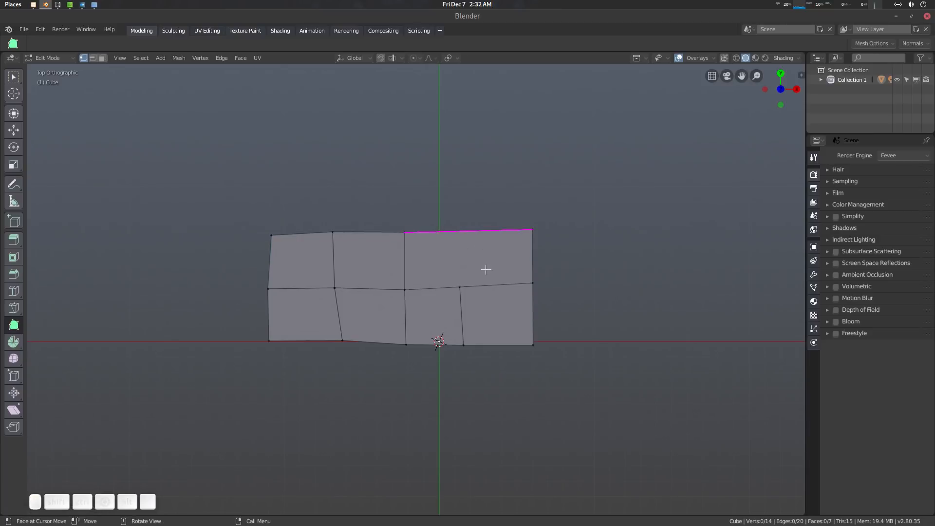
pyautogui.hotkey('ctrl', 'z')
# Step: Dissolve the upper corner vertex at the positive X end and split the resulting slanted edge to rebuild the corner quad
pyautogui.keyDown('shift'); pyautogui.moveTo(580, 240); pyautogui.dragTo(537, 276, button='middle'); pyautogui.keyUp('shift')
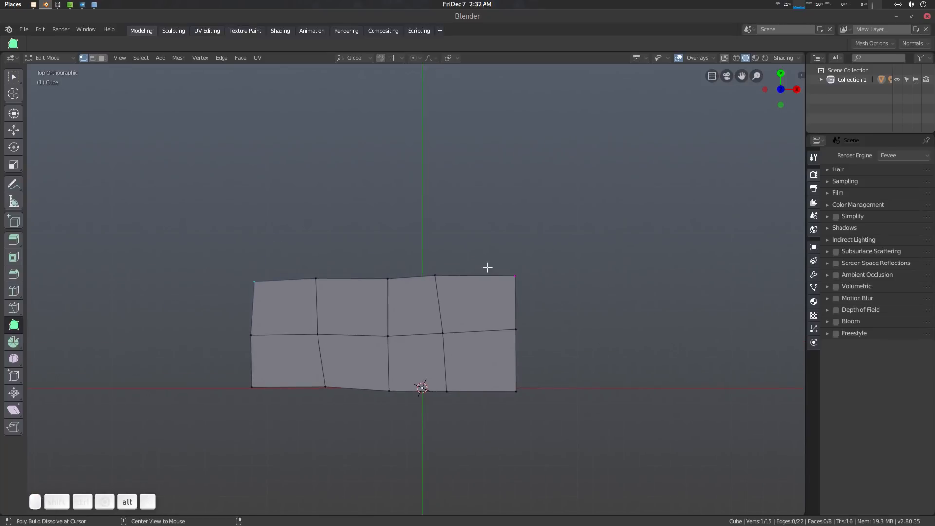
pyautogui.keyDown('alt'); pyautogui.click(523, 267); pyautogui.keyUp('alt')
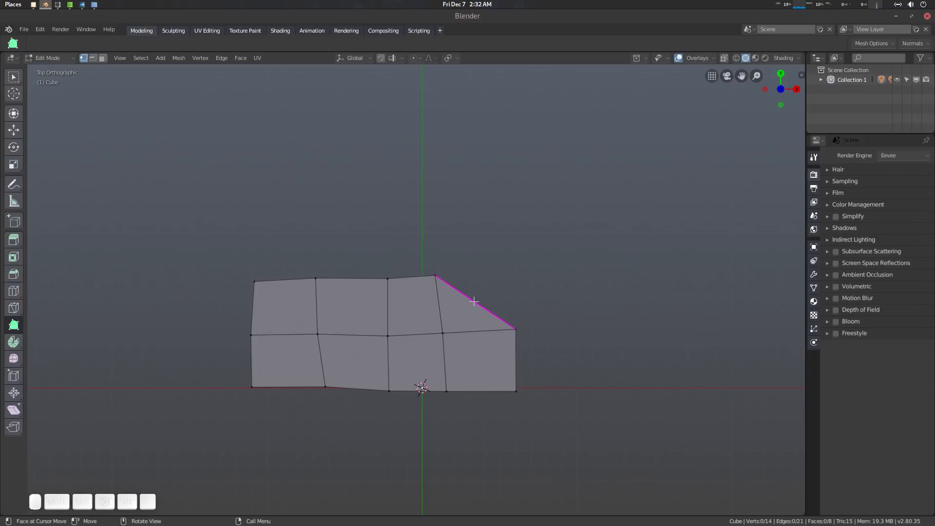
pyautogui.keyDown('ctrl'); pyautogui.moveTo(475, 302); pyautogui.dragTo(500, 212); pyautogui.keyUp('ctrl')
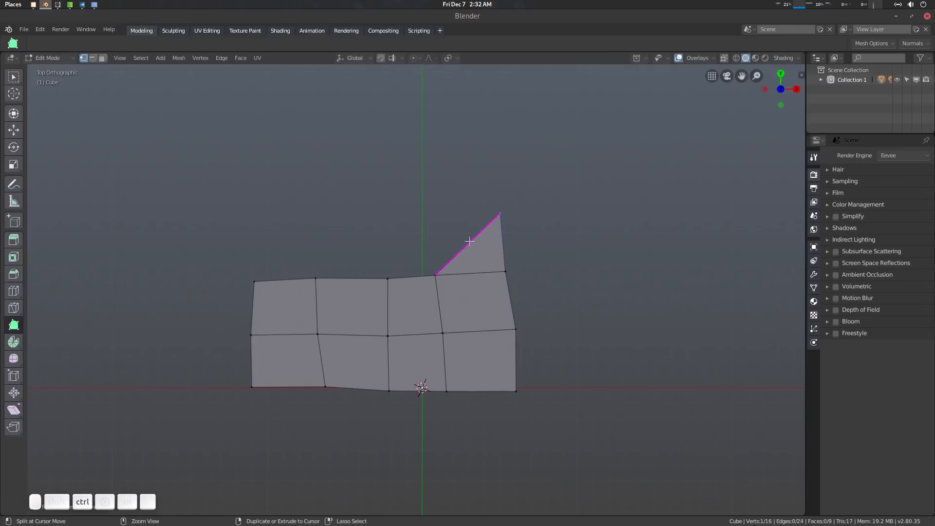
# Step: Complete a third row of four quads above the second, working toward the negative X end
pyautogui.keyDown('ctrl'); pyautogui.moveTo(467, 240); pyautogui.dragTo(443, 205); pyautogui.keyUp('ctrl')
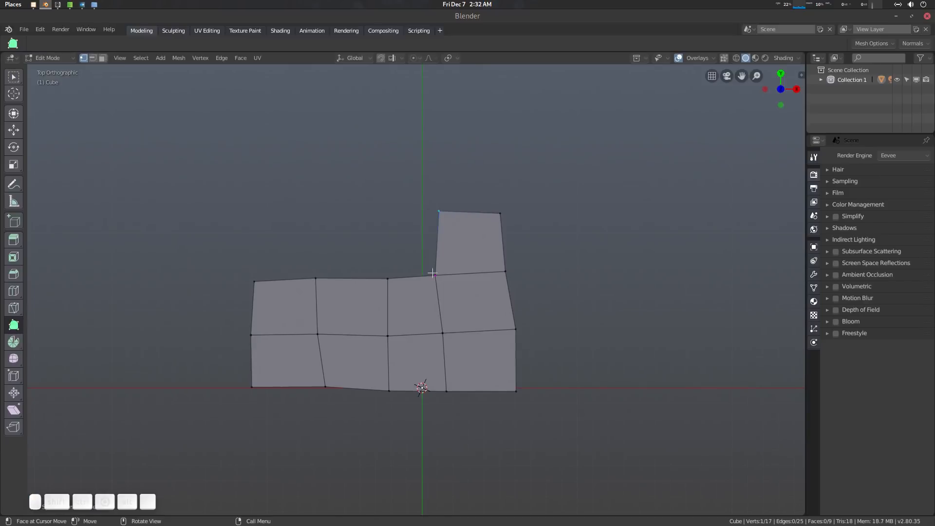
pyautogui.moveTo(432, 274); pyautogui.dragTo(379, 212)
pyautogui.moveTo(385, 275); pyautogui.dragTo(324, 214)
pyautogui.moveTo(318, 272); pyautogui.dragTo(263, 219)
# Step: Add a column of three quads along the mesh's positive X side, from the lowest row to the upper row
pyautogui.moveTo(516, 361); pyautogui.dragTo(606, 372)
pyautogui.keyDown('ctrl'); pyautogui.moveTo(558, 350); pyautogui.dragTo(604, 334); pyautogui.keyUp('ctrl')
pyautogui.keyDown('ctrl'); pyautogui.moveTo(519, 324); pyautogui.dragTo(615, 274); pyautogui.keyUp('ctrl')
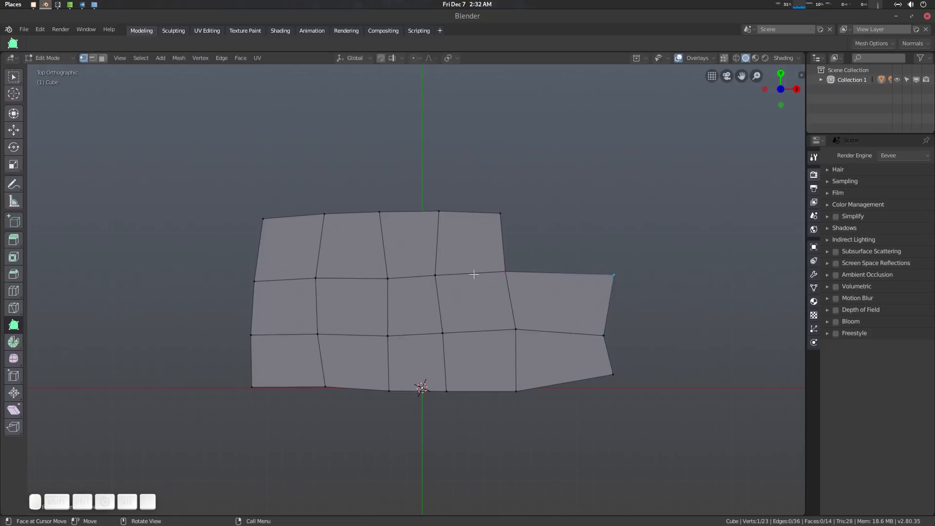
pyautogui.keyDown('ctrl'); pyautogui.moveTo(501, 265); pyautogui.dragTo(599, 213); pyautogui.keyUp('ctrl')
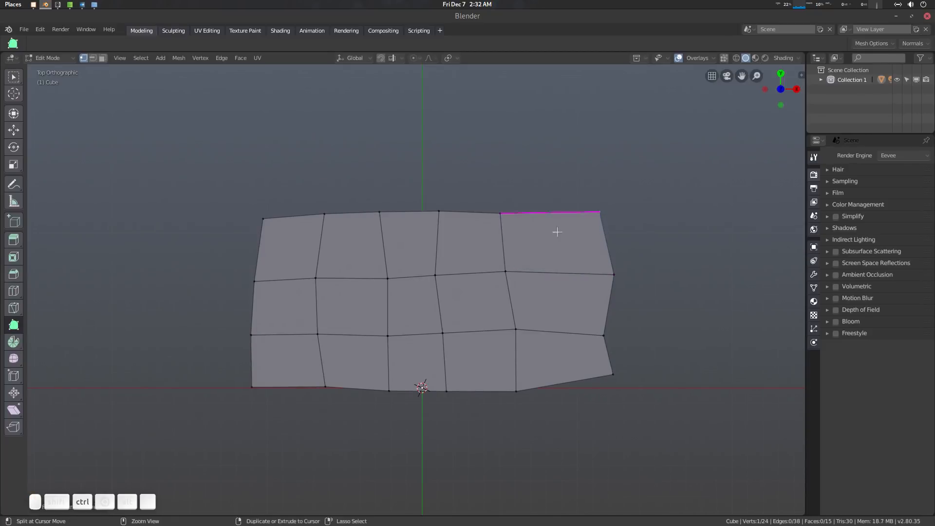
# Step: Dissolve three outer vertices on the positive X side and undo all three dissolves
pyautogui.keyDown('alt'); pyautogui.click(601, 213); pyautogui.keyUp('alt')
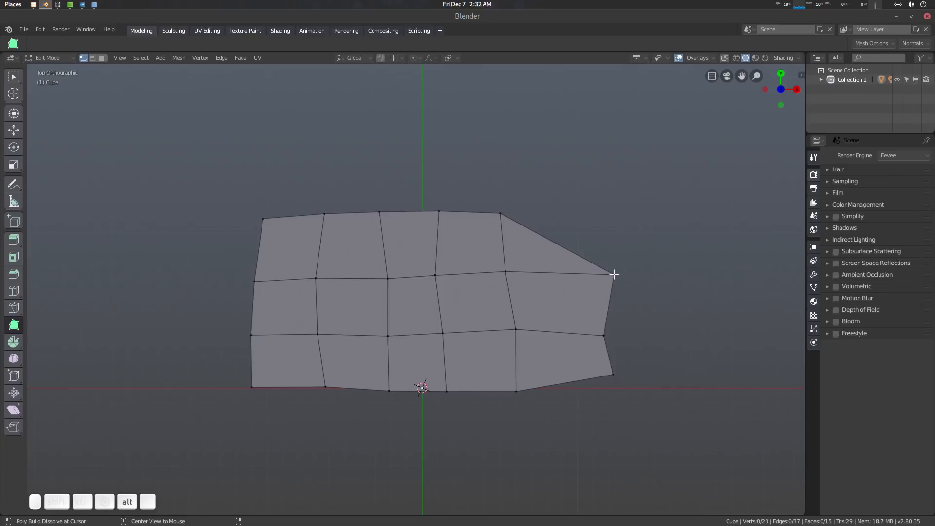
pyautogui.keyDown('alt'); pyautogui.click(614, 274); pyautogui.keyUp('alt')
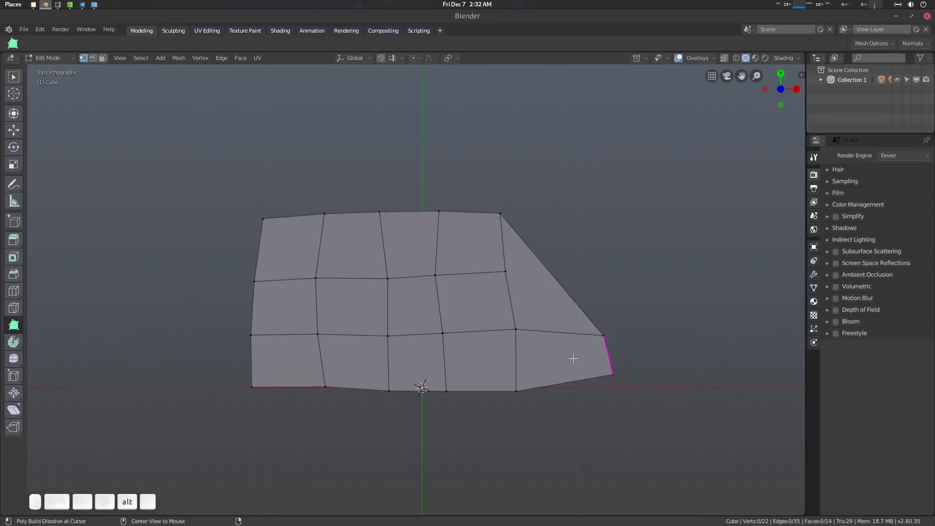
pyautogui.keyDown('alt'); pyautogui.click(602, 336); pyautogui.keyUp('alt')
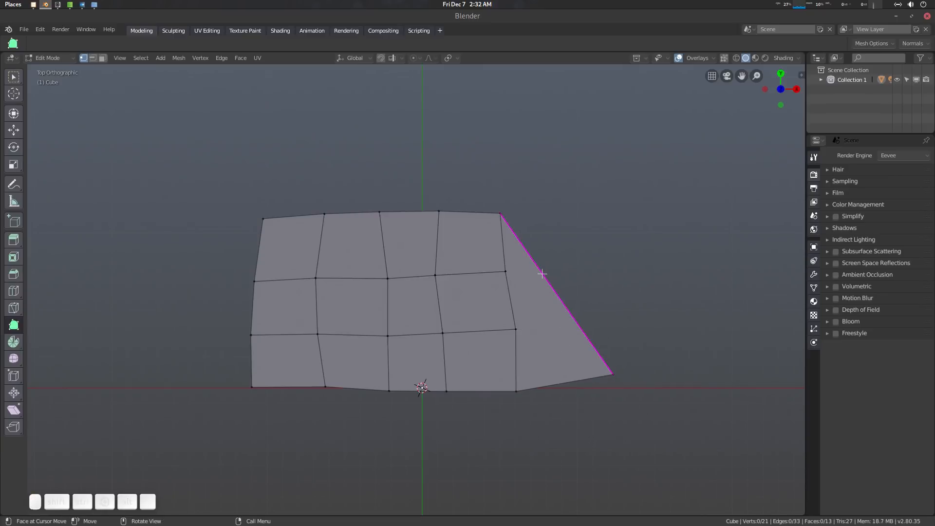
pyautogui.hotkey('ctrl', 'z')
pyautogui.hotkey('ctrl', 'z')
pyautogui.hotkey('ctrl', 'z')
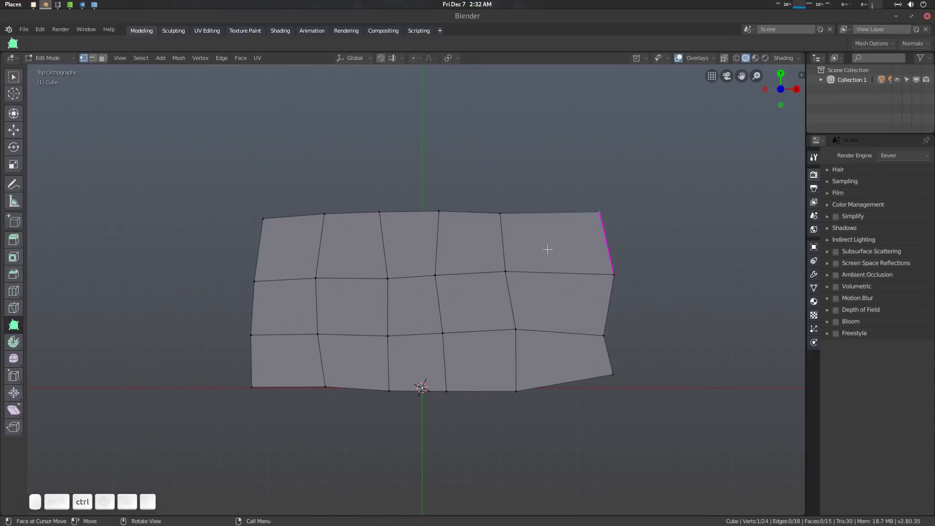
# Step: Switch to the Select tool and try a loop cut on the grid, cancelling it
pyautogui.keyDown('shift'); pyautogui.moveTo(558, 255); pyautogui.dragTo(517, 247, button='middle'); pyautogui.keyUp('shift')
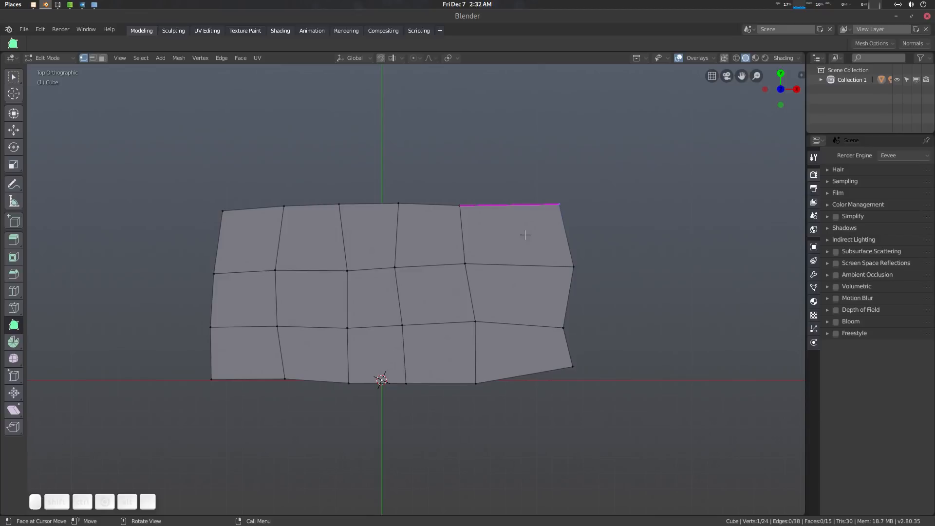
pyautogui.press('w')
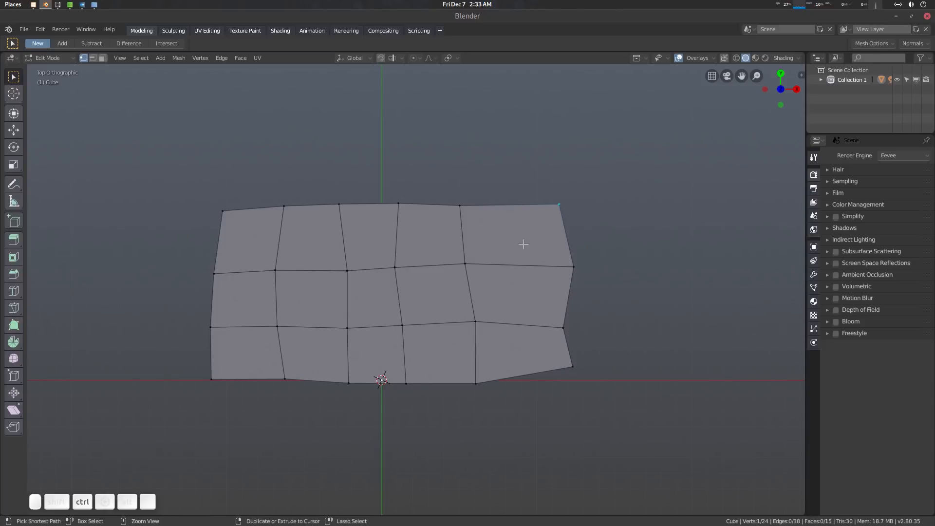
pyautogui.hotkey('ctrl', 'r')
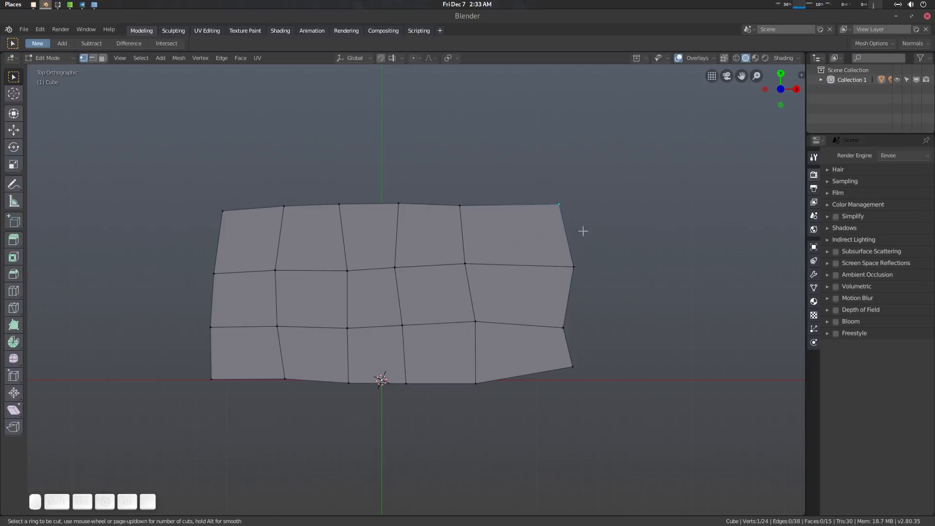
pyautogui.press('Escape')
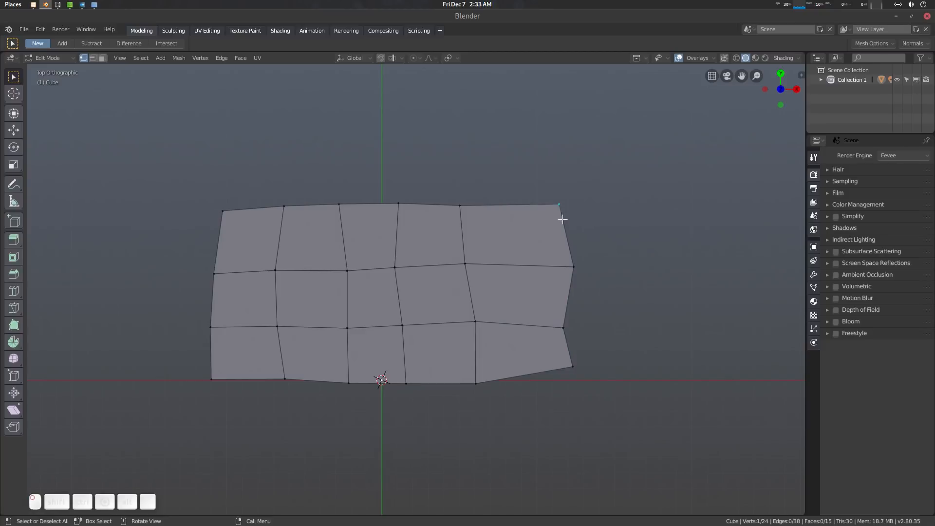
# Step: Select the outer edge loop on the positive X side, extrude it outward, and undo the extrusion
pyautogui.keyDown('alt'); pyautogui.click(563, 223); pyautogui.keyUp('alt')
pyautogui.keyDown('shift'); pyautogui.moveTo(597, 293); pyautogui.dragTo(549, 290, button='middle'); pyautogui.keyUp('shift')
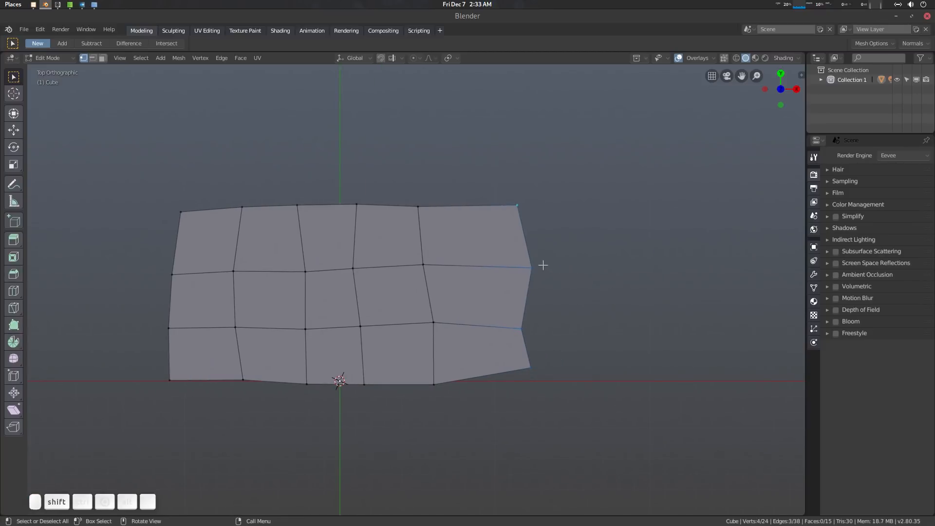
pyautogui.press('e')
pyautogui.click(638, 286)
pyautogui.hotkey('ctrl', 'z')
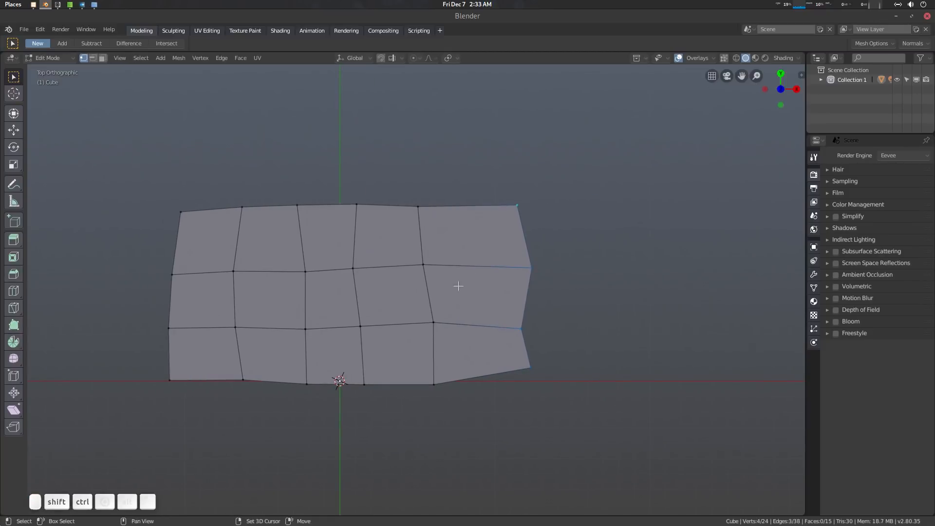
# Step: Activate the Poly Build tool and build one quad outward from the upper row's outer edge on the positive X side
pyautogui.keyDown('shift'); pyautogui.moveTo(454, 286); pyautogui.dragTo(526, 277, button='middle'); pyautogui.keyUp('shift')
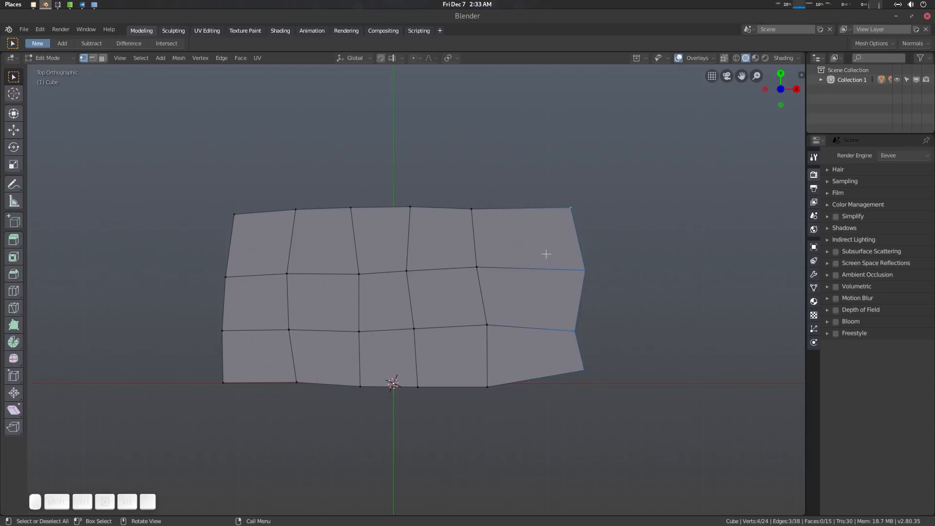
pyautogui.hotkey('shift', 'space')
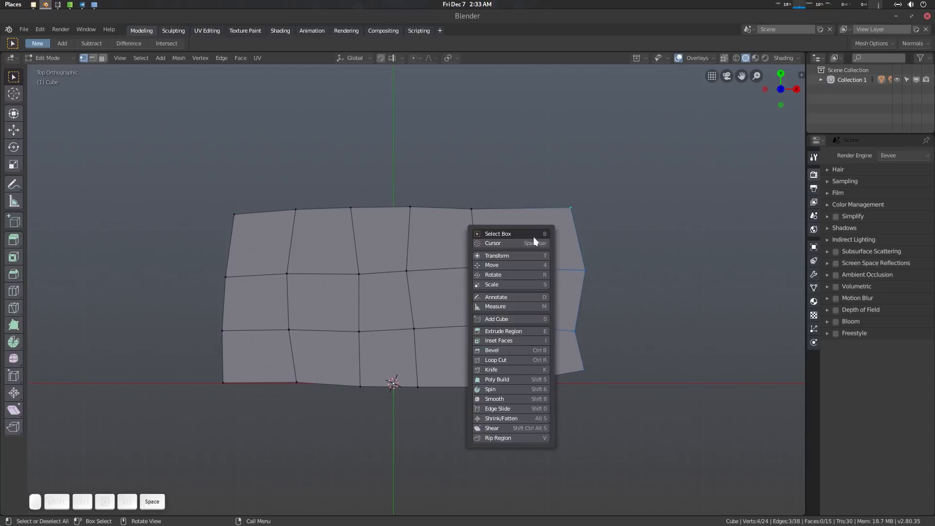
pyautogui.click(511, 381)
pyautogui.keyDown('shift'); pyautogui.moveTo(624, 238); pyautogui.dragTo(524, 239, button='middle'); pyautogui.keyUp('shift')
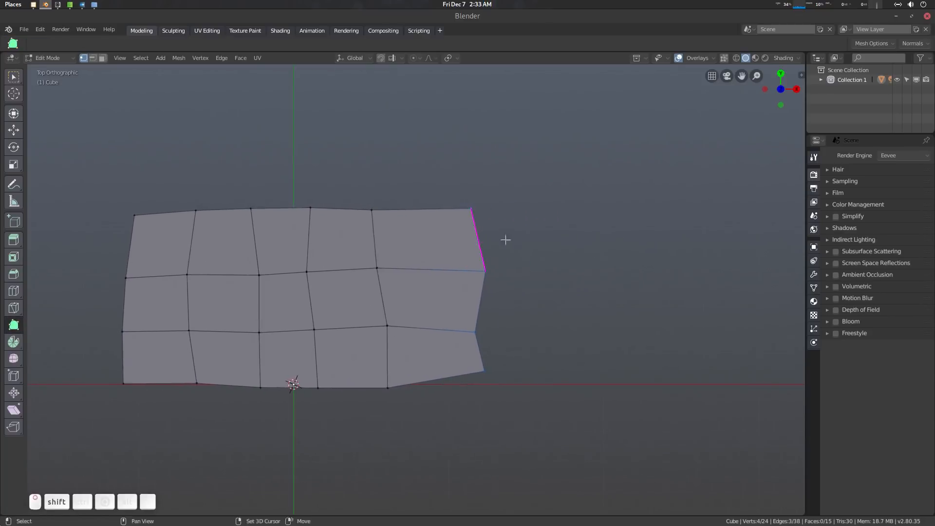
pyautogui.keyDown('ctrl'); pyautogui.moveTo(477, 239); pyautogui.dragTo(561, 200); pyautogui.keyUp('ctrl')
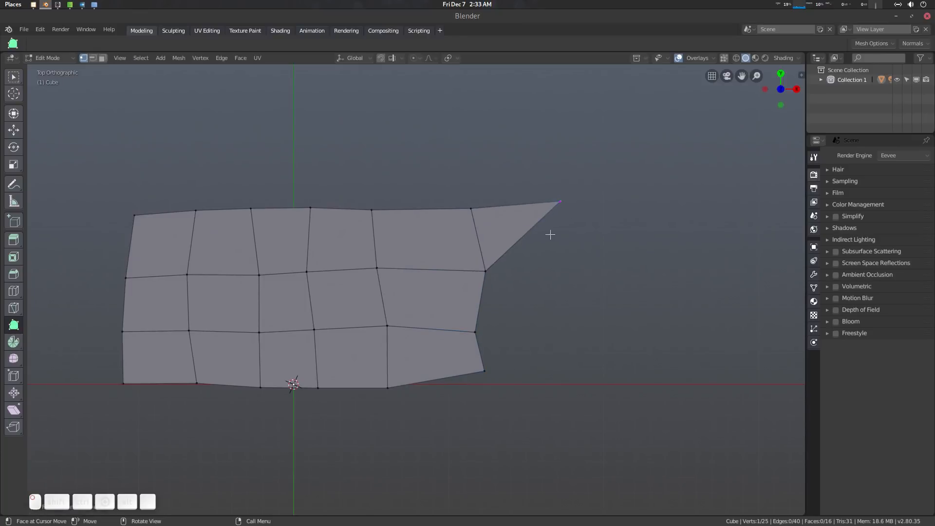
pyautogui.keyDown('ctrl'); pyautogui.moveTo(524, 240); pyautogui.dragTo(585, 264); pyautogui.keyUp('ctrl')
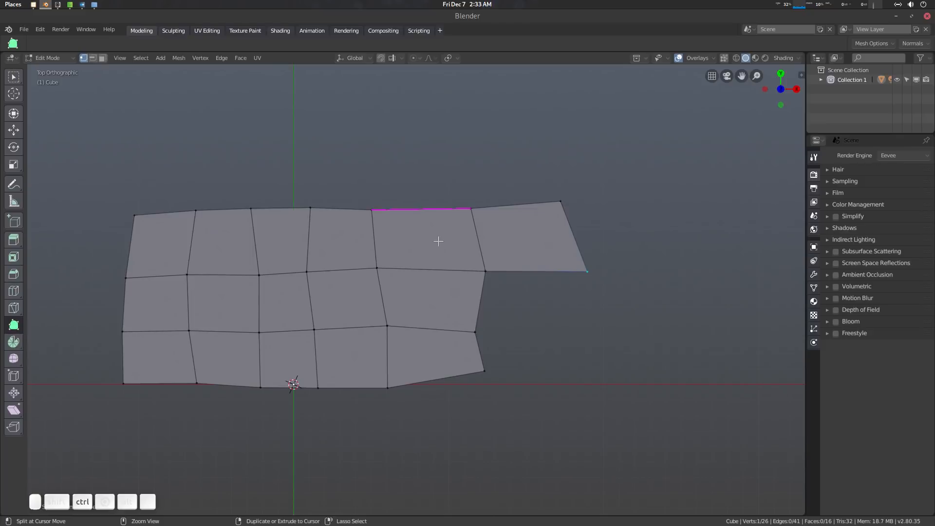
# Step: Try a loop cut on the mesh, then knife-cut across the full upper row and undo that cut
pyautogui.hotkey('ctrl', 'r')
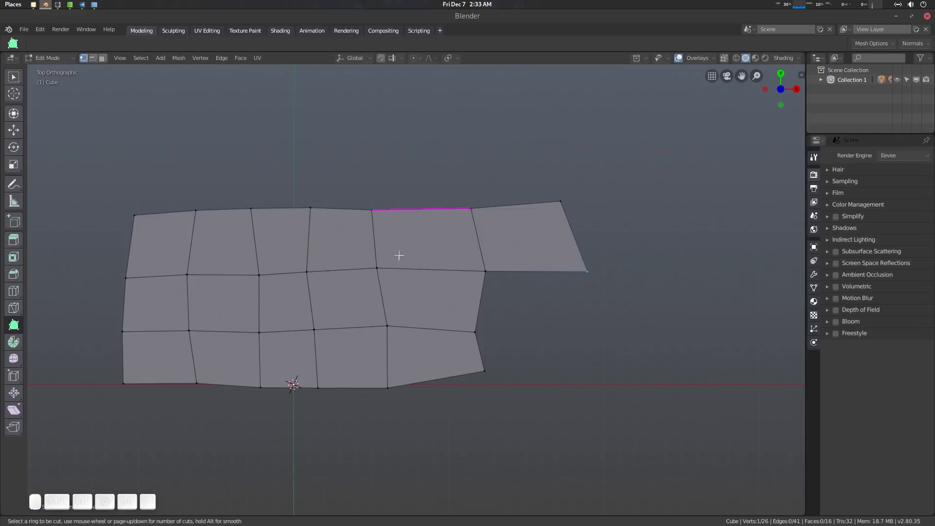
pyautogui.press('Escape')
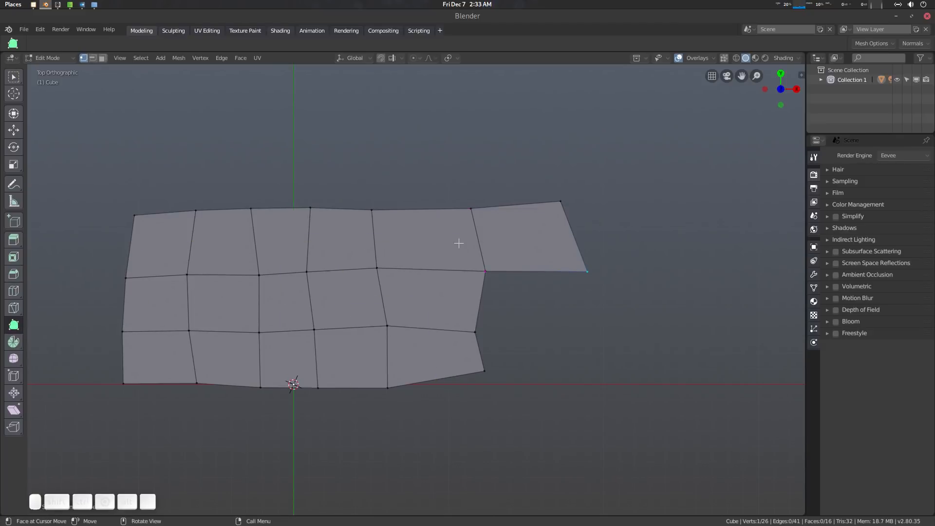
pyautogui.press('k')
pyautogui.click(571, 230)
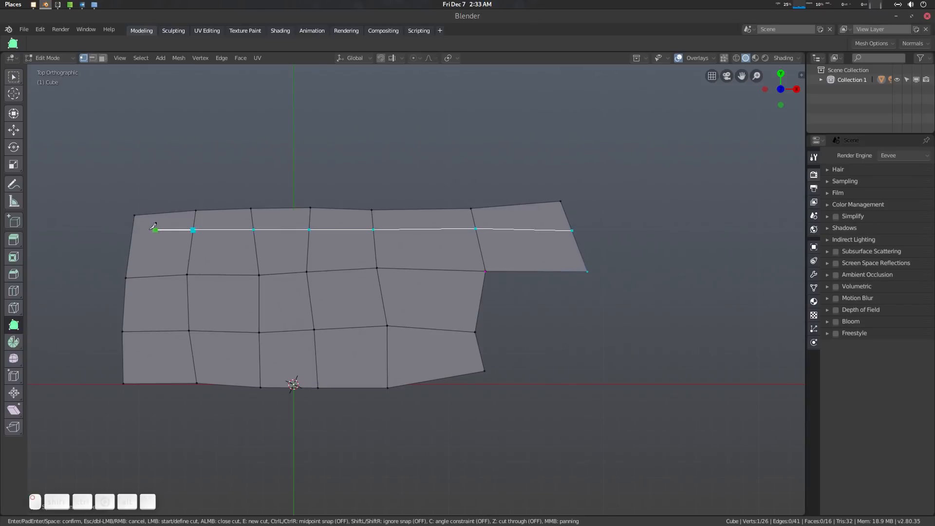
pyautogui.click(131, 230)
pyautogui.press('Return')
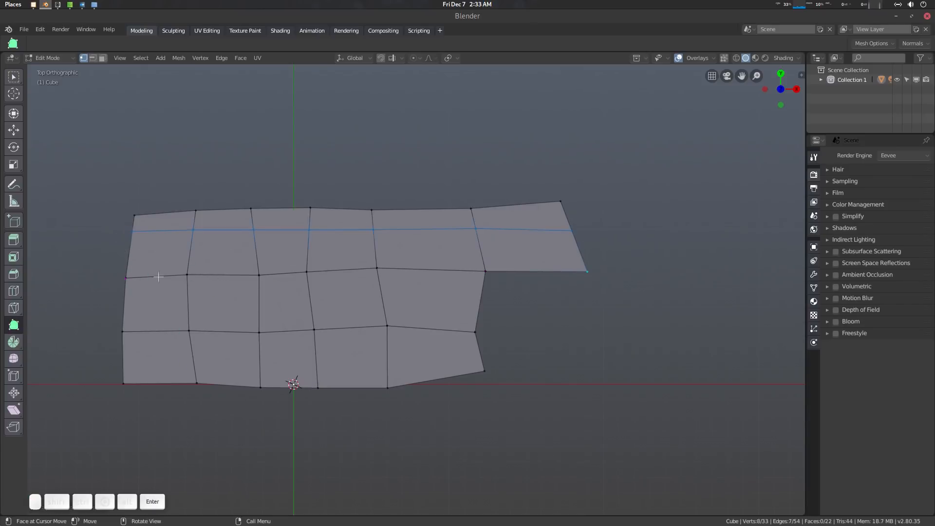
pyautogui.hotkey('ctrl', 'z')
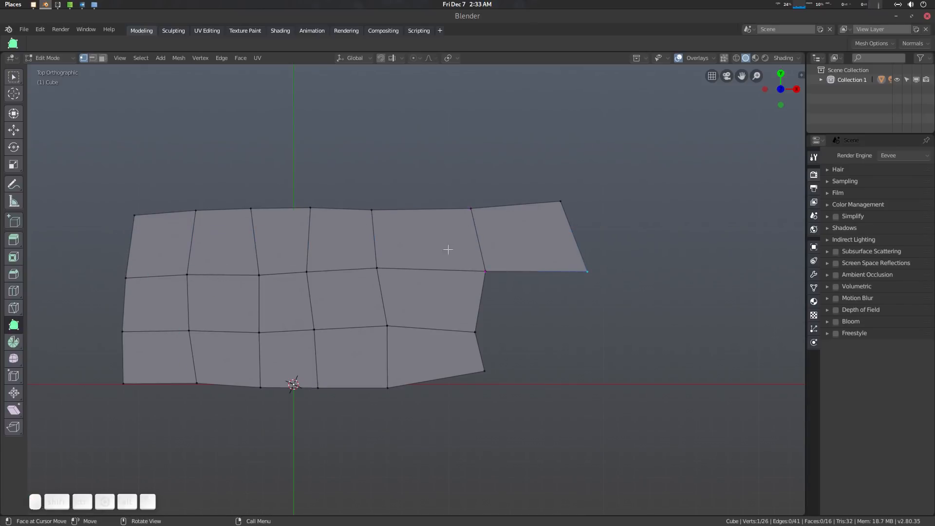
# Step: Return to the Poly Build tool and complete the new outer column with quads in the middle and lowest rows
pyautogui.moveTo(517, 293)
pyautogui.keyDown('shift'); pyautogui.mouseDown(button='middle')
pyautogui.moveTo(526, 282)
pyautogui.moveTo(526, 290)
pyautogui.mouseUp(button='middle'); pyautogui.keyUp('shift')
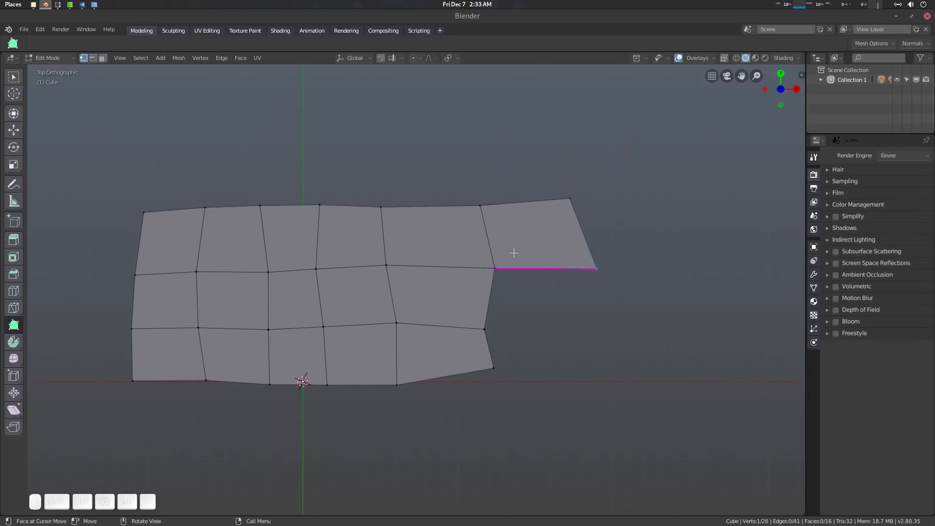
pyautogui.keyDown('shift'); pyautogui.moveTo(541, 252); pyautogui.dragTo(531, 232, button='middle'); pyautogui.keyUp('shift')
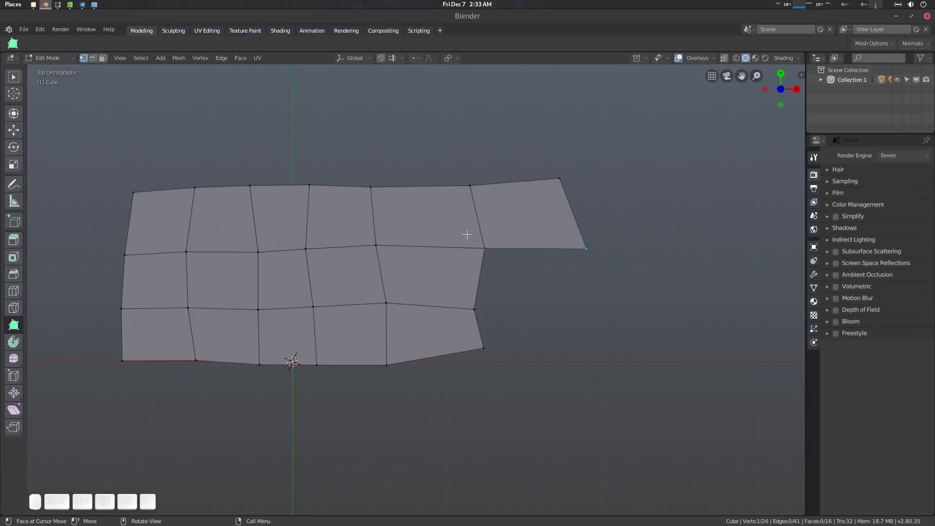
pyautogui.press('w')
pyautogui.keyDown('shift'); pyautogui.moveTo(486, 273); pyautogui.dragTo(491, 280, button='middle'); pyautogui.keyUp('shift')
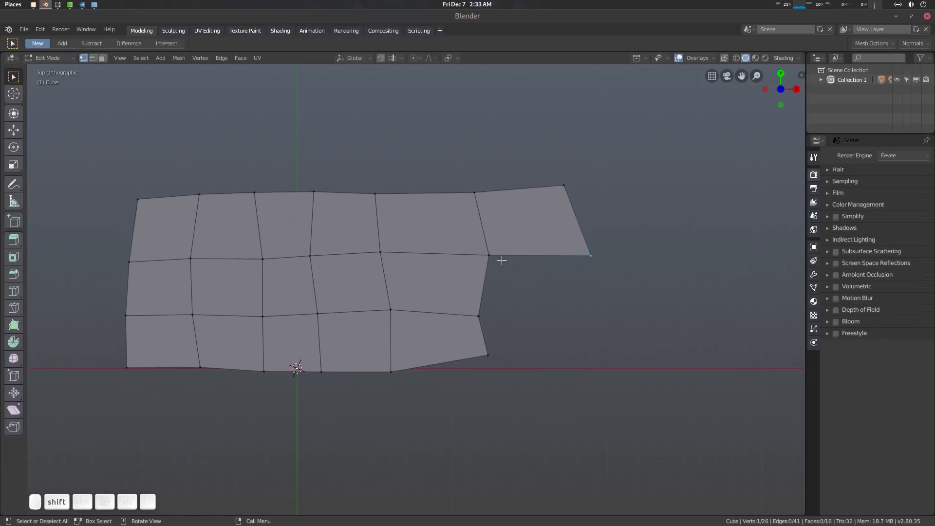
pyautogui.press('space')
pyautogui.press('space')
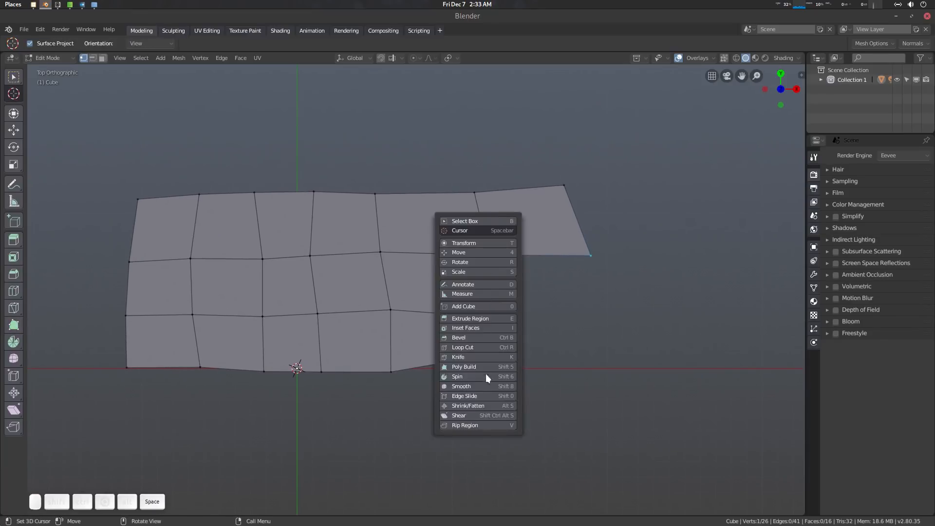
pyautogui.click(473, 369)
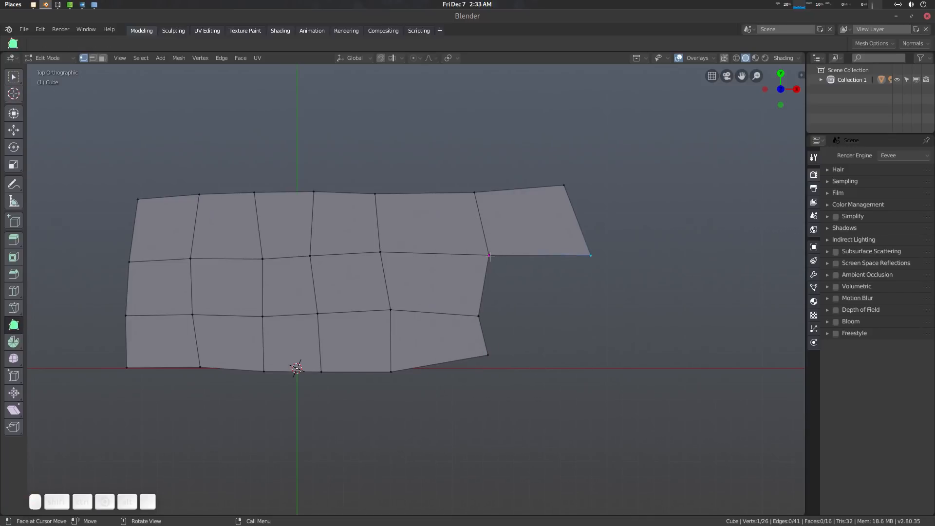
pyautogui.moveTo(494, 257); pyautogui.dragTo(605, 316)
pyautogui.moveTo(488, 319); pyautogui.dragTo(616, 364)
pyautogui.moveTo(490, 322); pyautogui.dragTo(412, 324, button='middle')
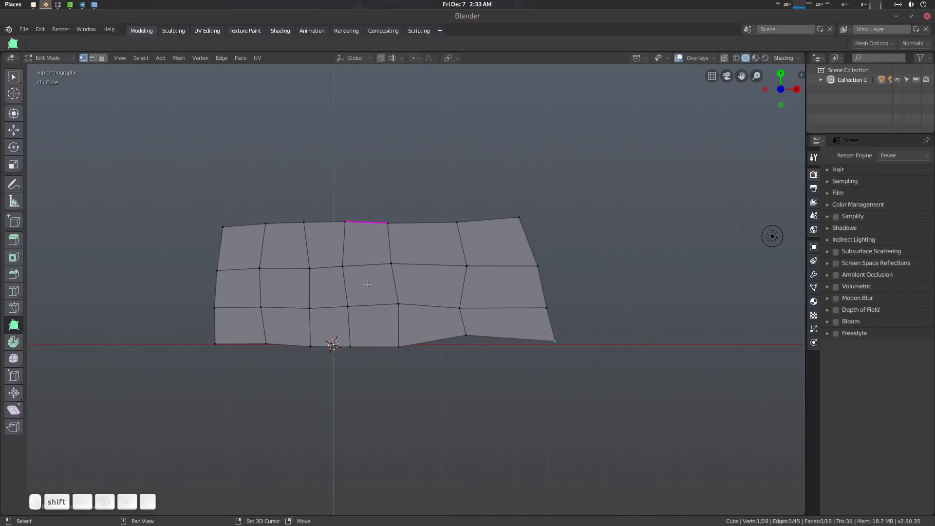
pyautogui.moveTo(367, 283); pyautogui.dragTo(447, 298, button='middle')
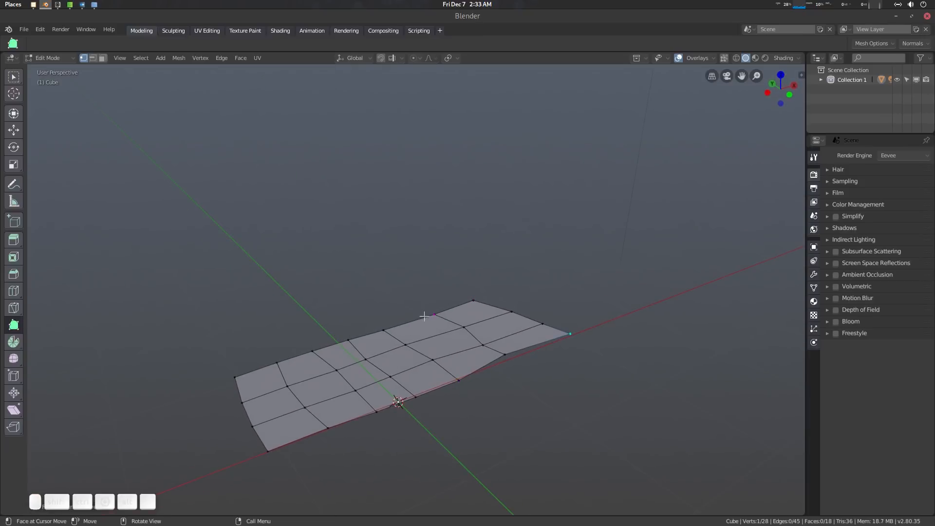
pyautogui.press('Tab')
pyautogui.scroll(1, 457, 354)
pyautogui.keyDown('shift'); pyautogui.moveTo(428, 357); pyautogui.dragTo(522, 347, button='middle'); pyautogui.keyUp('shift')
pyautogui.press('Tab')
pyautogui.scroll(-1, 487, 304)
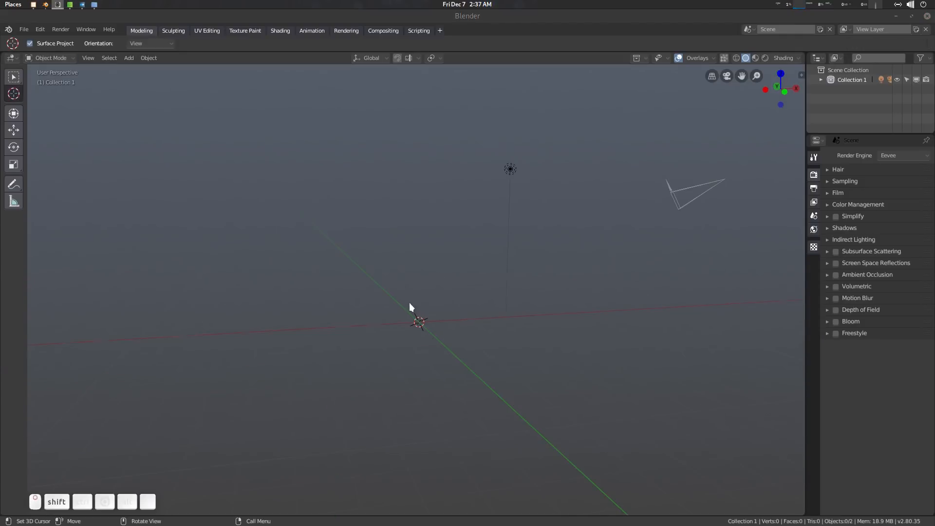
# Step: Add a Monkey mesh to the new scene
pyautogui.moveTo(409, 303); pyautogui.dragTo(440, 302, button='middle')
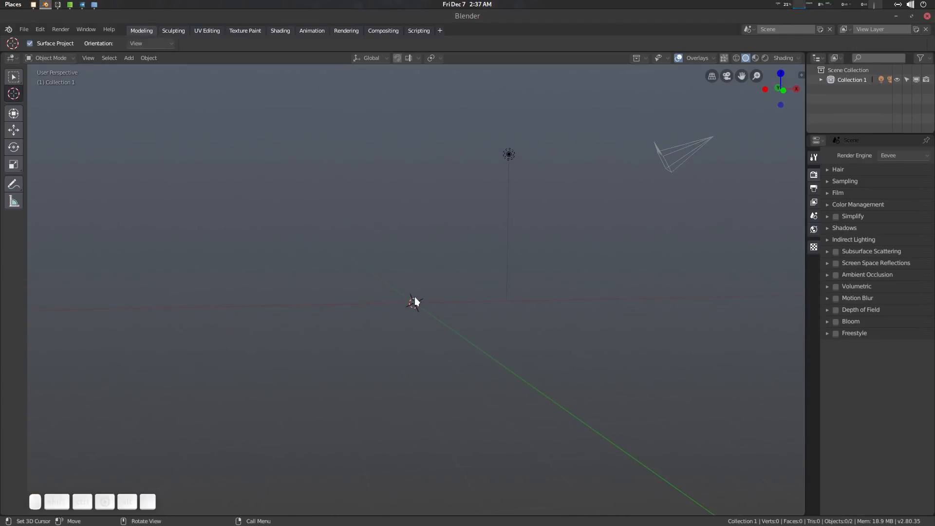
pyautogui.scroll(2, 416, 303)
pyautogui.hotkey('shift', 'a')
pyautogui.moveTo(407, 296)
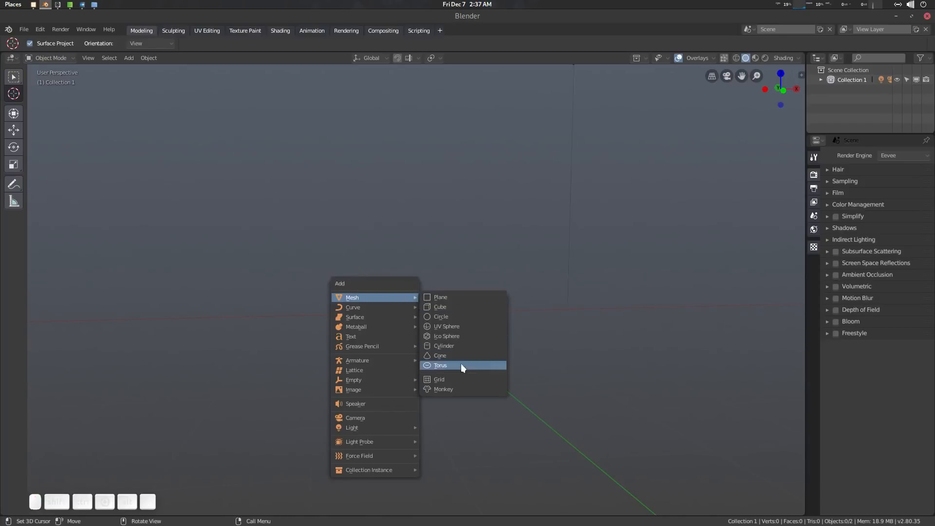
pyautogui.click(460, 388)
# Step: Give the monkey head a level 2 subdivision surface and smooth shading
pyautogui.scroll(3, 443, 314)
pyautogui.moveTo(454, 311); pyautogui.dragTo(413, 281, button='middle')
pyautogui.hotkey('ctrl', '2')
pyautogui.scroll(-2, 454, 340)
pyautogui.rightClick(413, 253)
pyautogui.click(398, 255)
pyautogui.scroll(4, 399, 260)
pyautogui.scroll(4, 349, 291)
pyautogui.scroll(-4, 359, 215)
pyautogui.scroll(1, 410, 280)
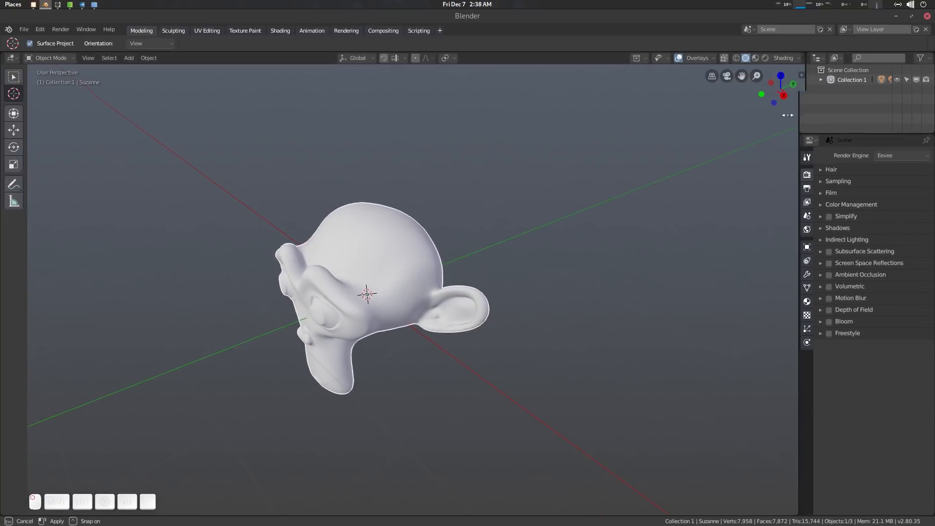
# Step: Widen the outliner and properties area and frame the monkey head in the remaining viewport
pyautogui.moveTo(807, 118); pyautogui.dragTo(757, 119)
pyautogui.keyDown('shift'); pyautogui.moveTo(453, 295); pyautogui.dragTo(464, 319, button='middle'); pyautogui.keyUp('shift')
pyautogui.scroll(1, 385, 319)
pyautogui.keyDown('shift'); pyautogui.moveTo(384, 320); pyautogui.dragTo(401, 302, button='middle'); pyautogui.keyUp('shift')
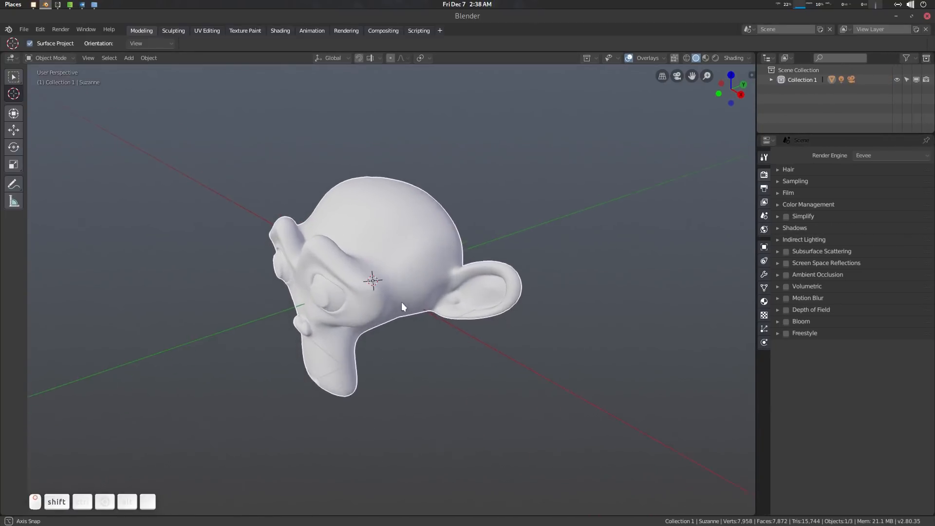
# Step: Move the monkey head into a new collection named Topo
pyautogui.press('m')
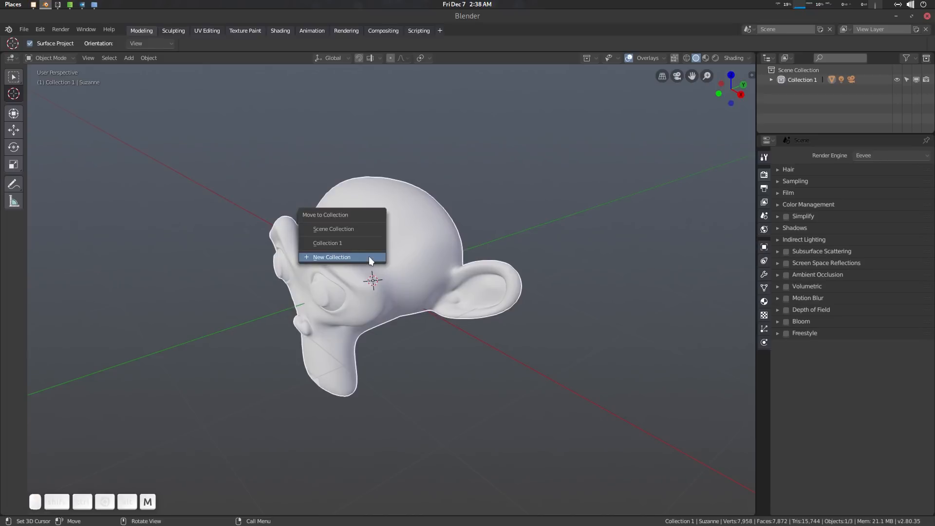
pyautogui.click(366, 257)
pyautogui.click(386, 250)
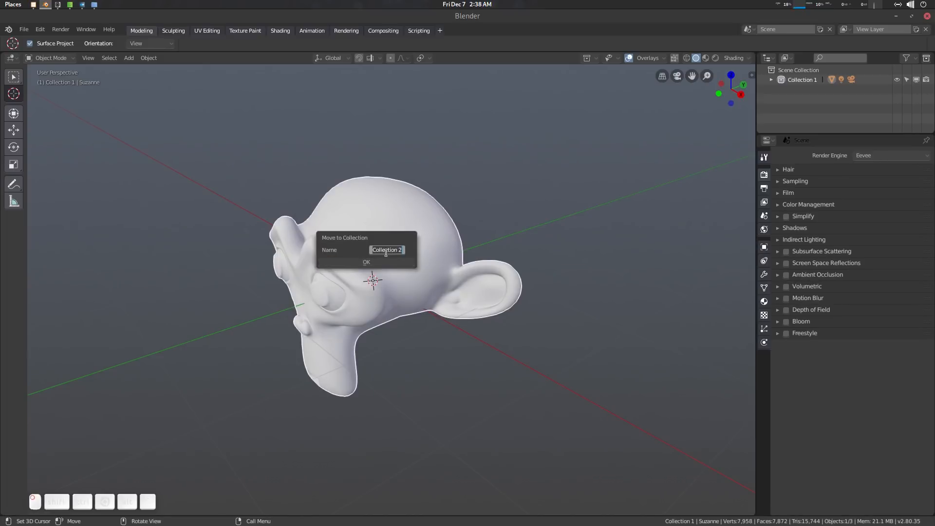
pyautogui.write('Topo')
pyautogui.press('Return')
pyautogui.click(390, 259)
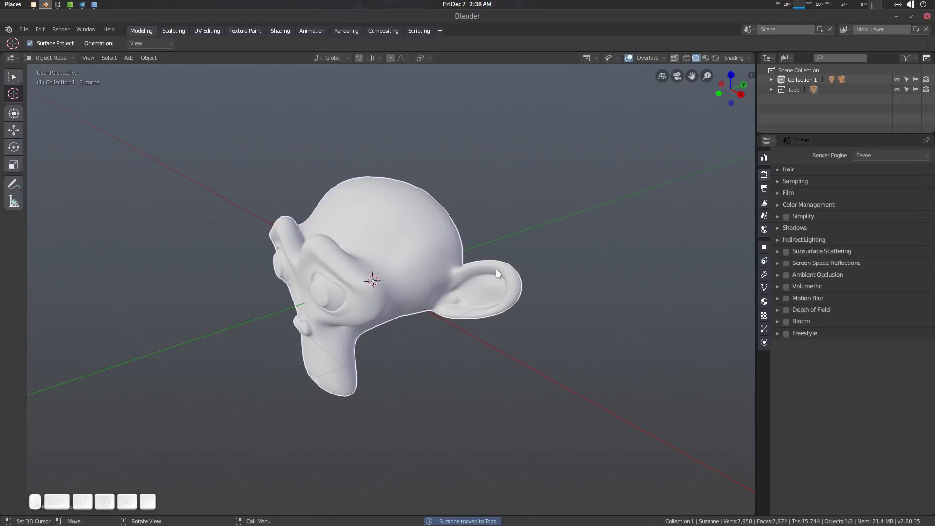
# Step: Make the Topo collection active and add a plane mesh to it
pyautogui.click(797, 87)
pyautogui.moveTo(440, 280); pyautogui.dragTo(341, 277, button='middle')
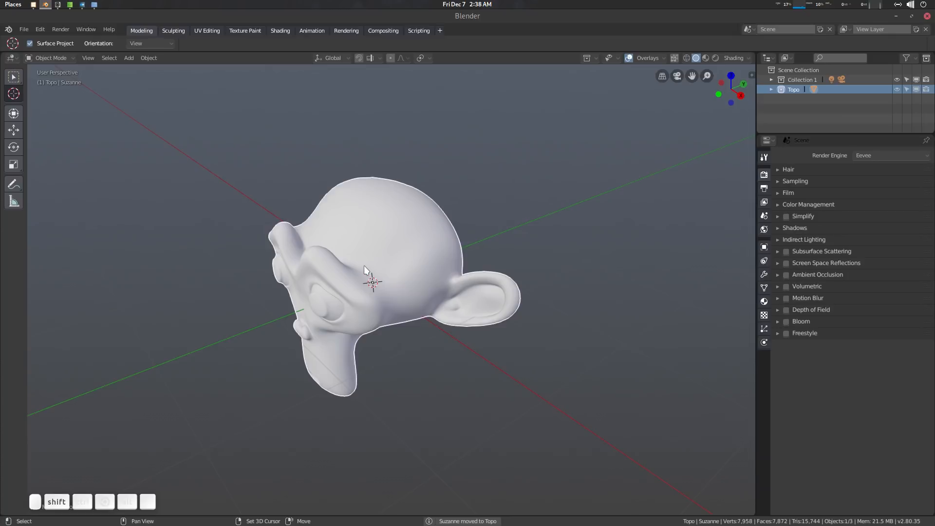
pyautogui.hotkey('shift', 'a')
pyautogui.moveTo(364, 265)
pyautogui.click(431, 264)
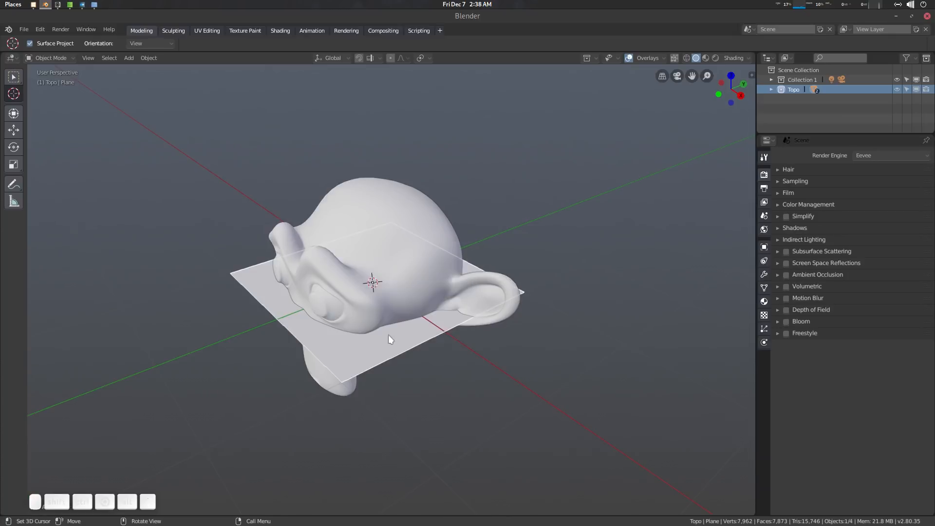
pyautogui.moveTo(388, 335); pyautogui.dragTo(423, 267, button='middle')
pyautogui.moveTo(451, 321); pyautogui.dragTo(435, 340, button='middle')
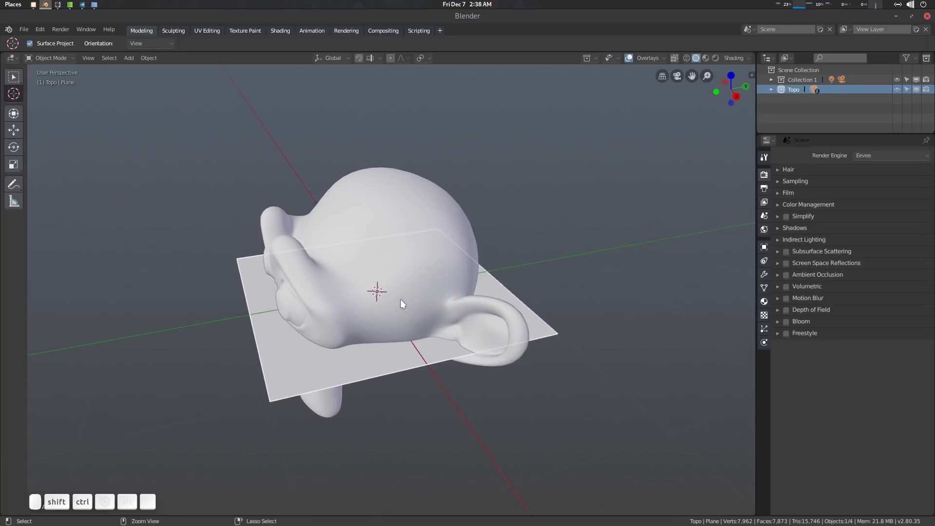
# Step: Save the scene to the Desktop as retopo.blend
pyautogui.hotkey('ctrl', 's')
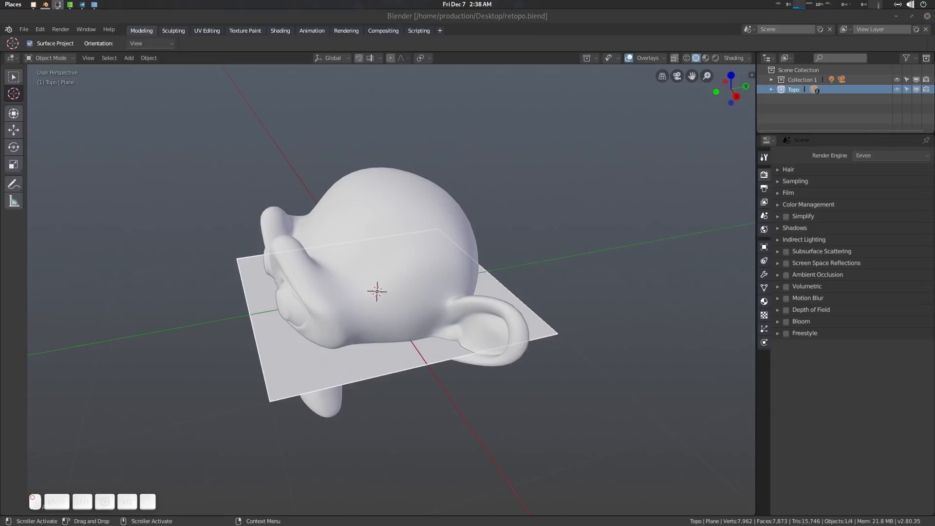
pyautogui.moveTo(384, 293)
pyautogui.mouseDown(button='middle')
pyautogui.moveTo(395, 284)
pyautogui.moveTo(399, 296)
pyautogui.mouseUp(button='middle')
pyautogui.scroll(-2, 400, 296)
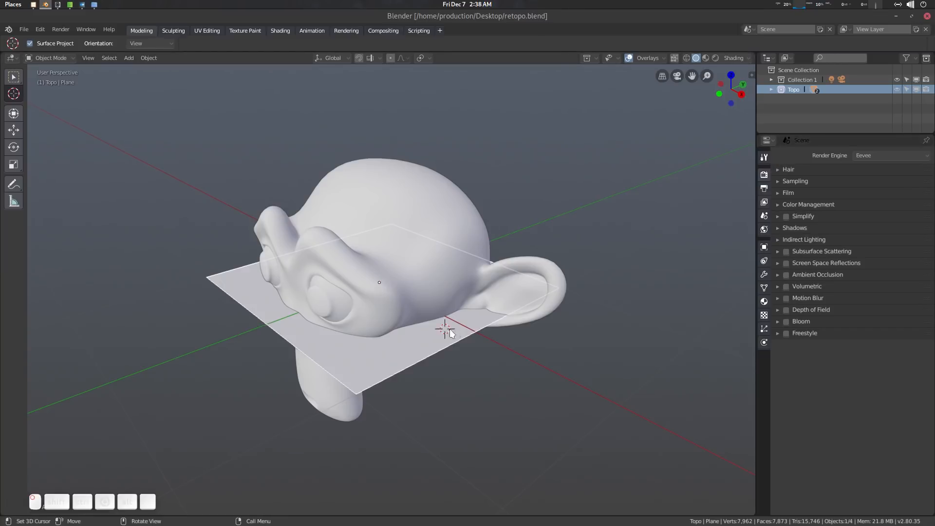
# Step: Activate the box selection tool and reset the 3D cursor to the world origin
pyautogui.click(14, 77)
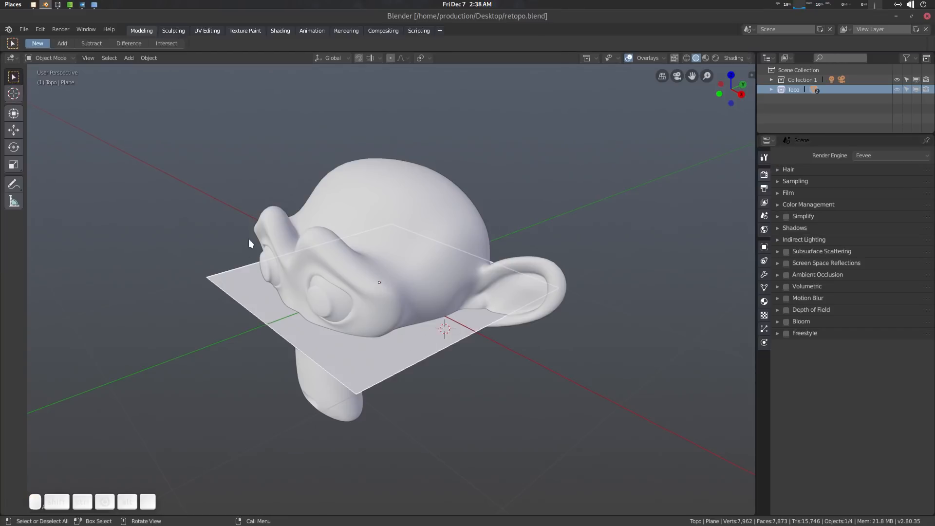
pyautogui.hotkey('shift', 'c')
pyautogui.scroll(5, 383, 341)
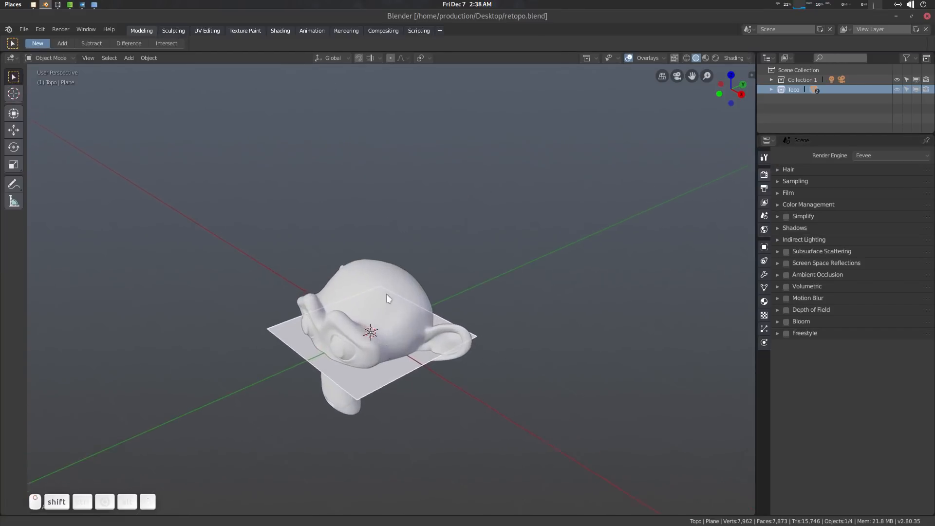
pyautogui.scroll(3, 389, 333)
pyautogui.scroll(-3, 395, 337)
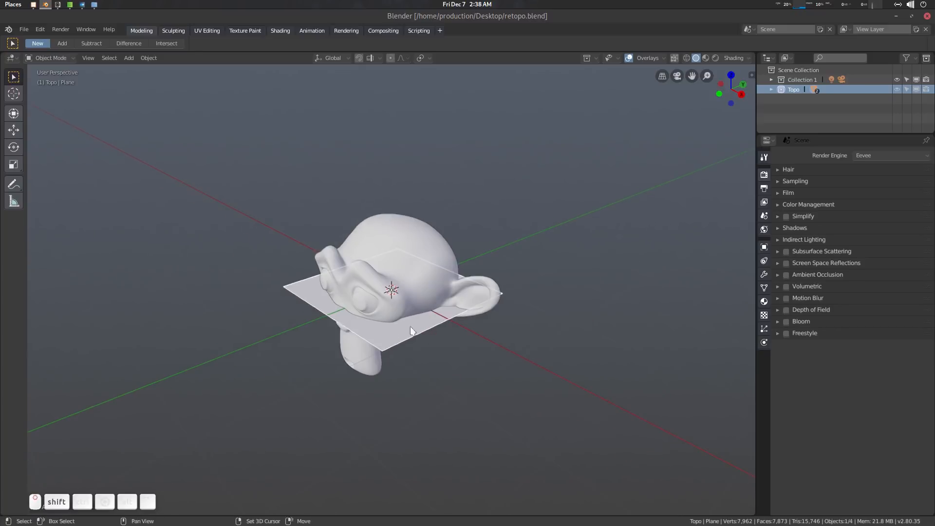
# Step: Add a Shrinkwrap modifier to the plane with the monkey head Suzanne as its target
pyautogui.scroll(4, 398, 311)
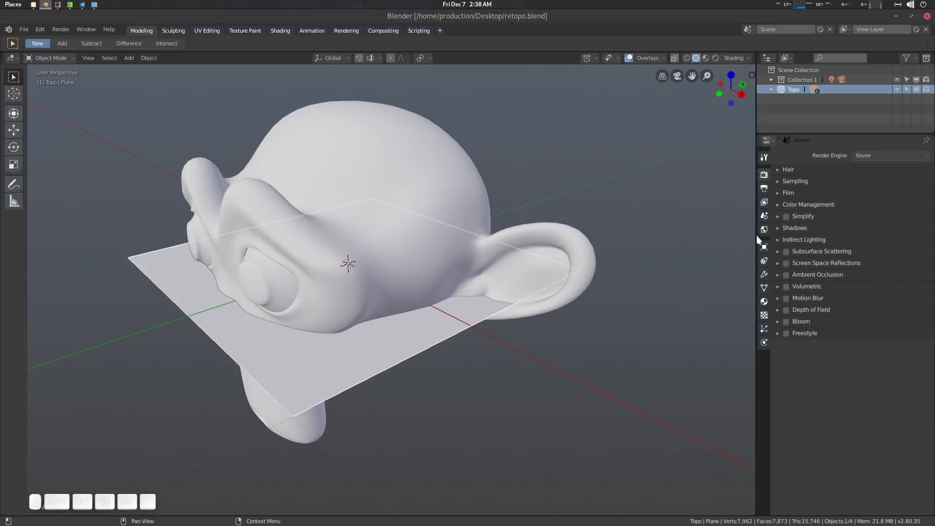
pyautogui.click(765, 275)
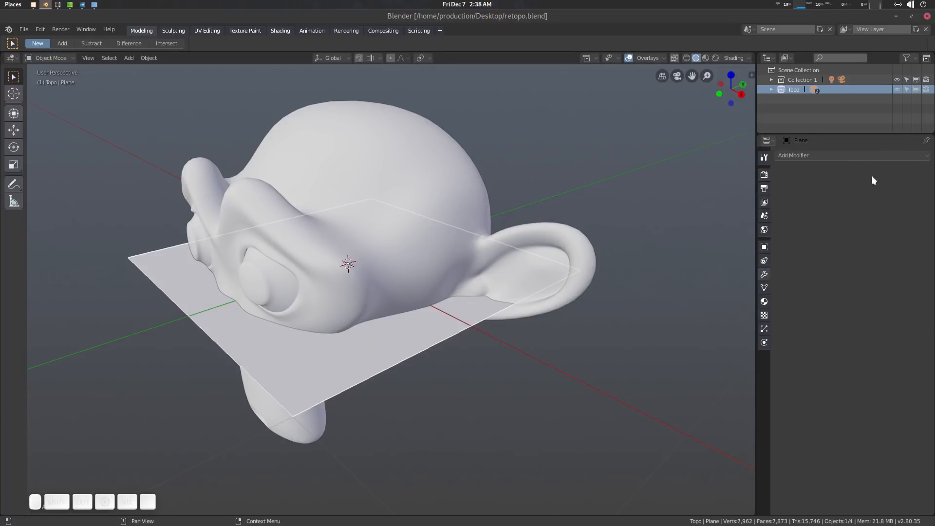
pyautogui.click(825, 157)
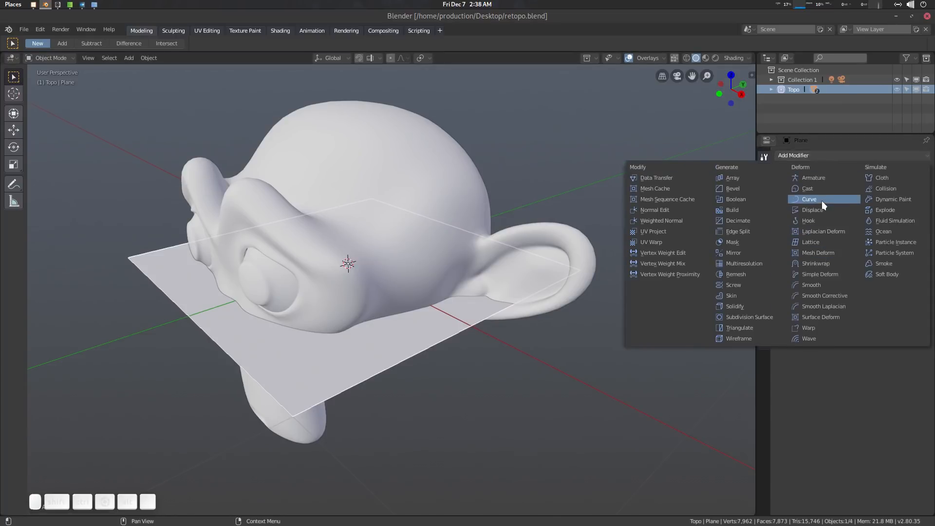
pyautogui.click(828, 263)
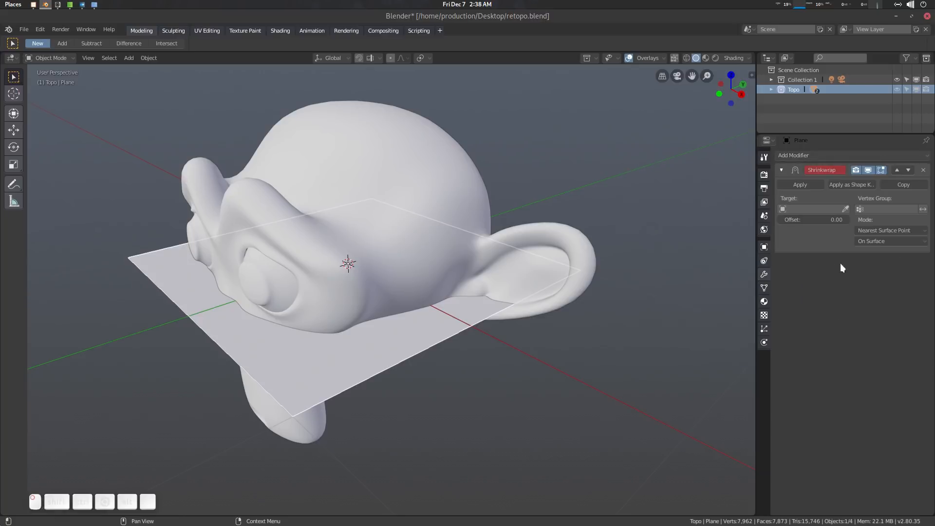
pyautogui.click(845, 209)
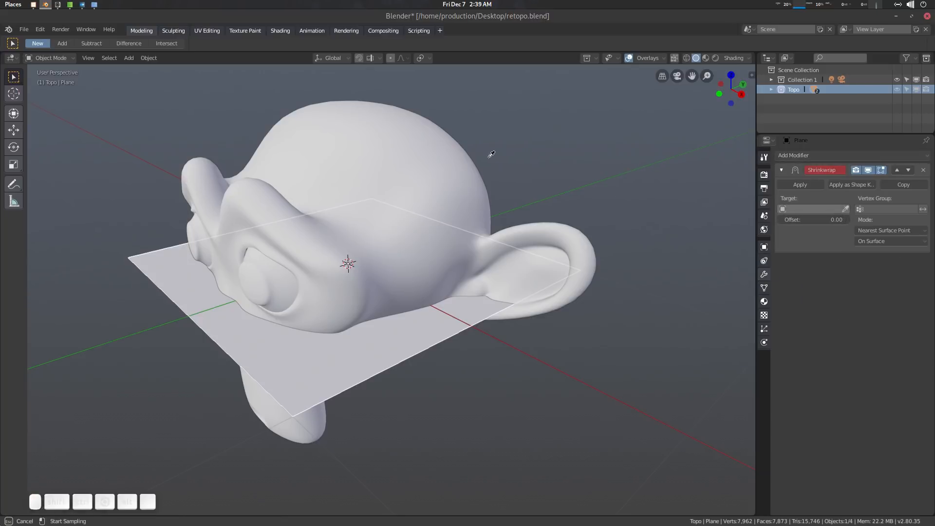
pyautogui.click(439, 130)
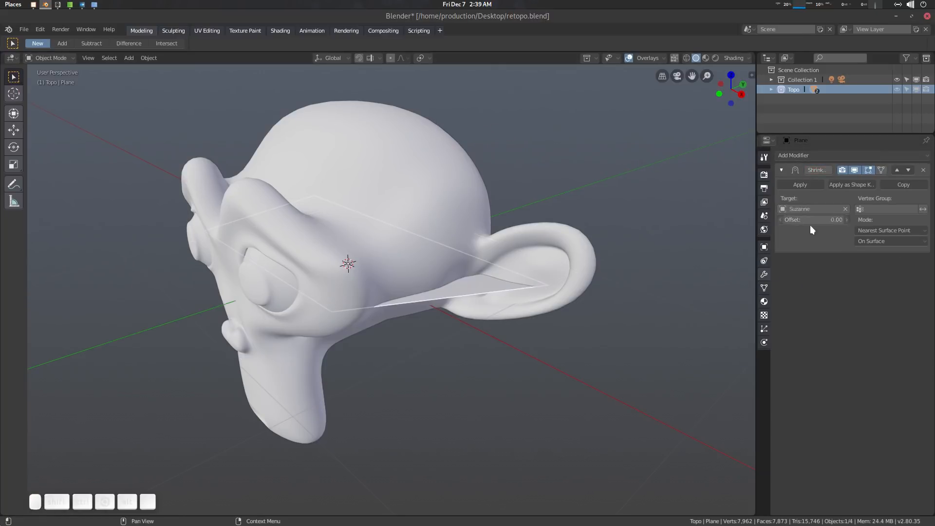
# Step: Set the Shrinkwrap offset to 0.01 and its snap mode to Above Surface, keeping the Nearest Surface Point mode
pyautogui.click(846, 220)
pyautogui.click(886, 229)
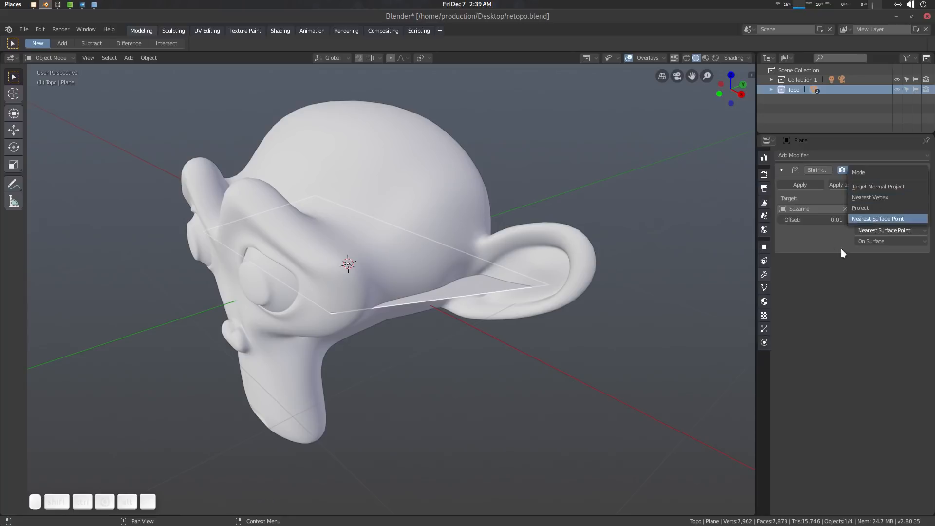
pyautogui.click(880, 241)
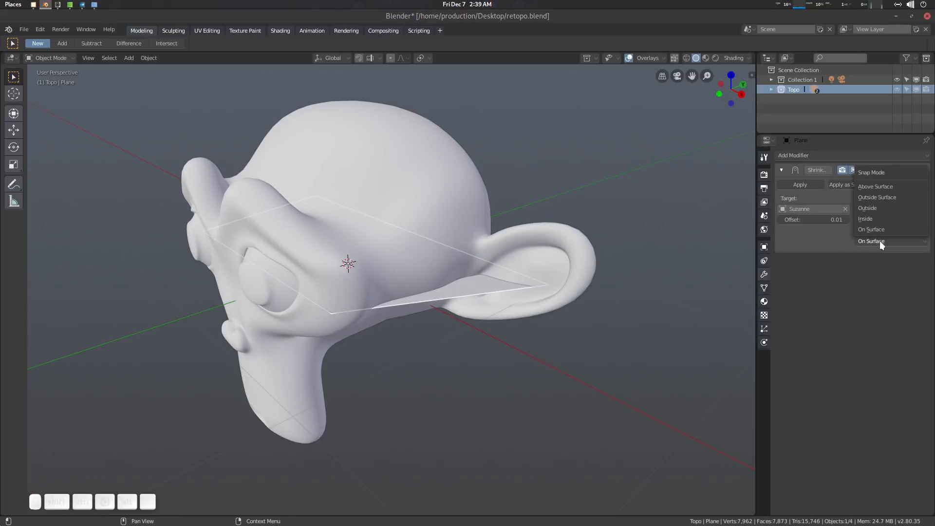
pyautogui.click(882, 188)
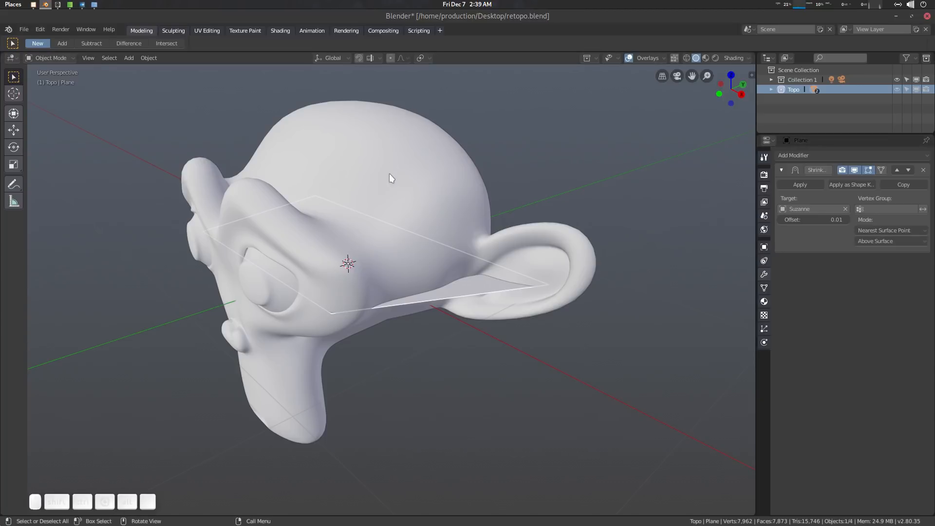
pyautogui.moveTo(389, 174); pyautogui.dragTo(393, 177, button='middle')
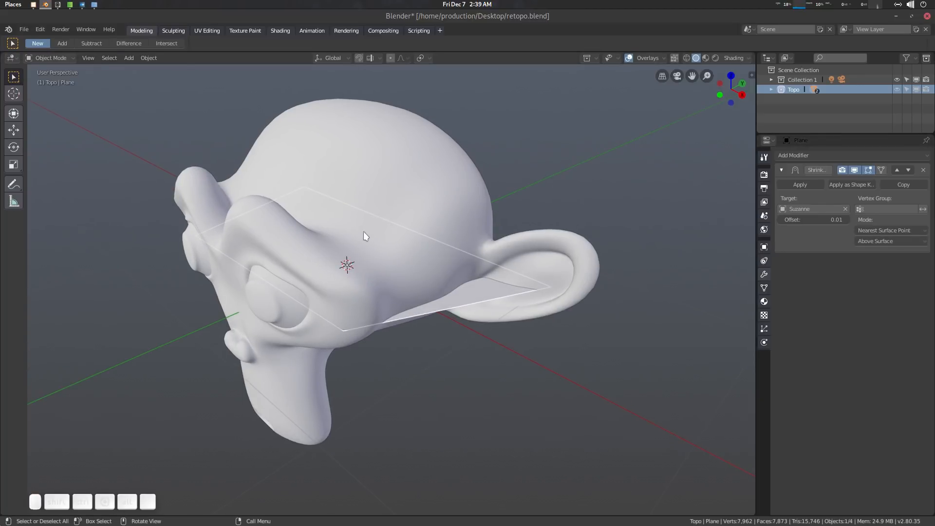
# Step: Enter Edit Mode on the plane and delete all of its vertices
pyautogui.press('Tab')
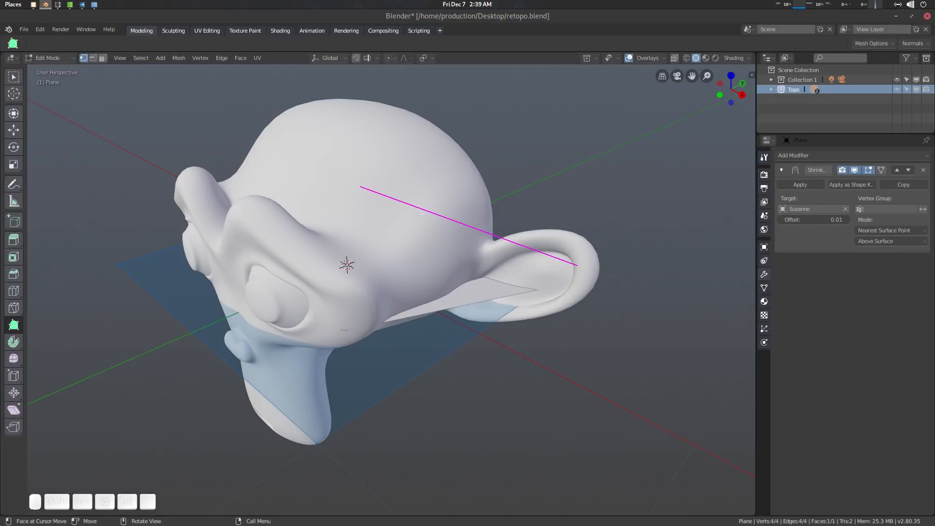
pyautogui.press('a')
pyautogui.hotkey('alt', 'a')
pyautogui.press('a')
pyautogui.press('x')
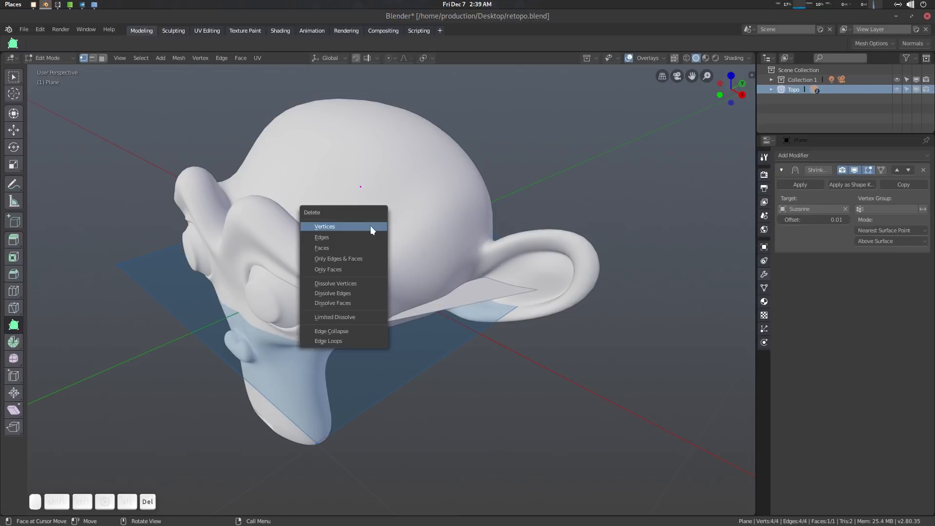
pyautogui.click(370, 226)
pyautogui.moveTo(370, 226); pyautogui.dragTo(369, 230, button='middle')
pyautogui.scroll(4, 369, 230)
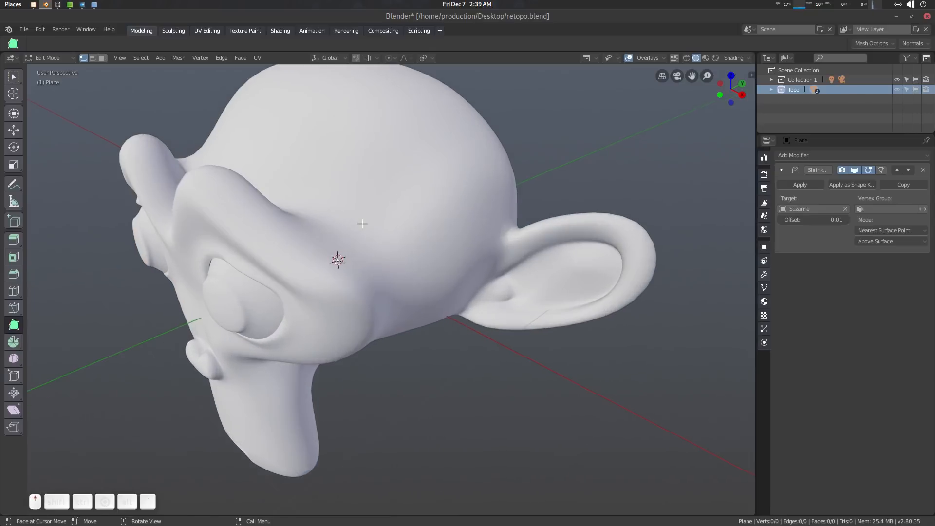
# Step: Enable snapping to faces and turn off Project onto Self
pyautogui.click(357, 58)
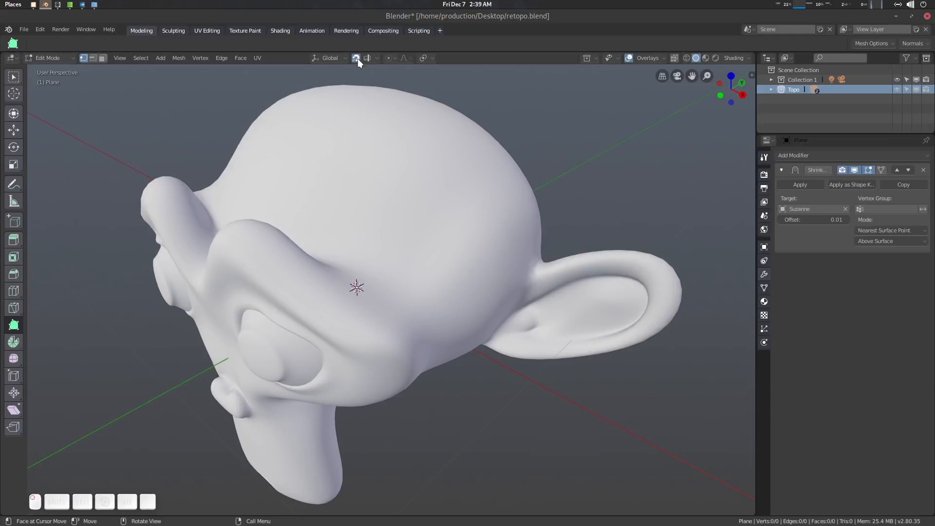
pyautogui.click(373, 58)
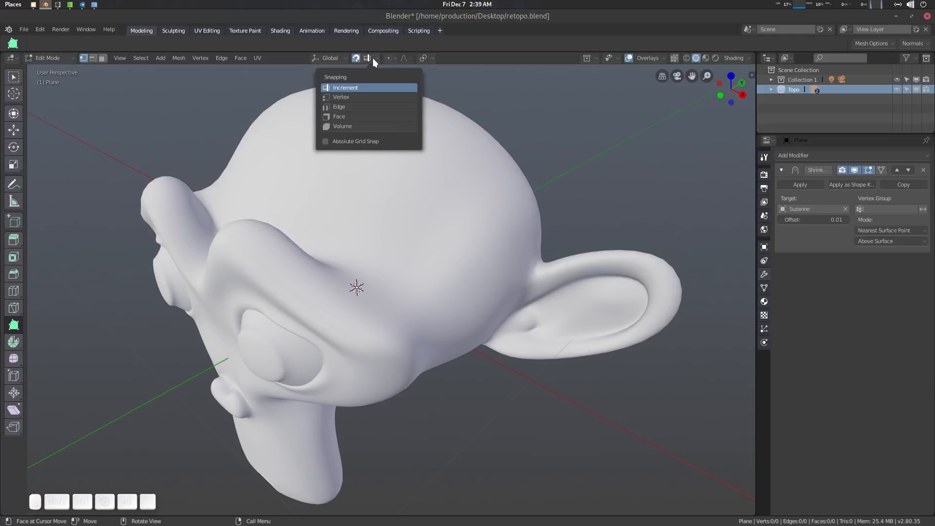
pyautogui.click(347, 115)
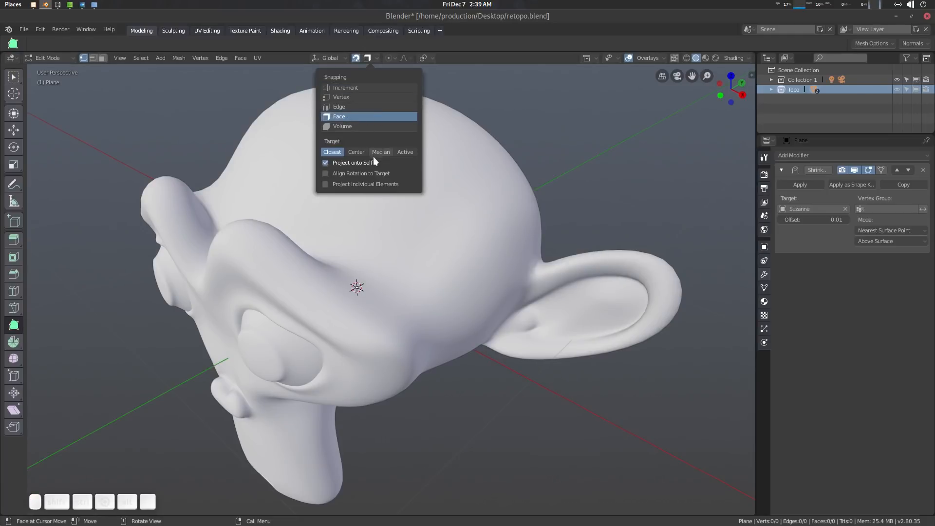
pyautogui.click(357, 163)
pyautogui.click(370, 59)
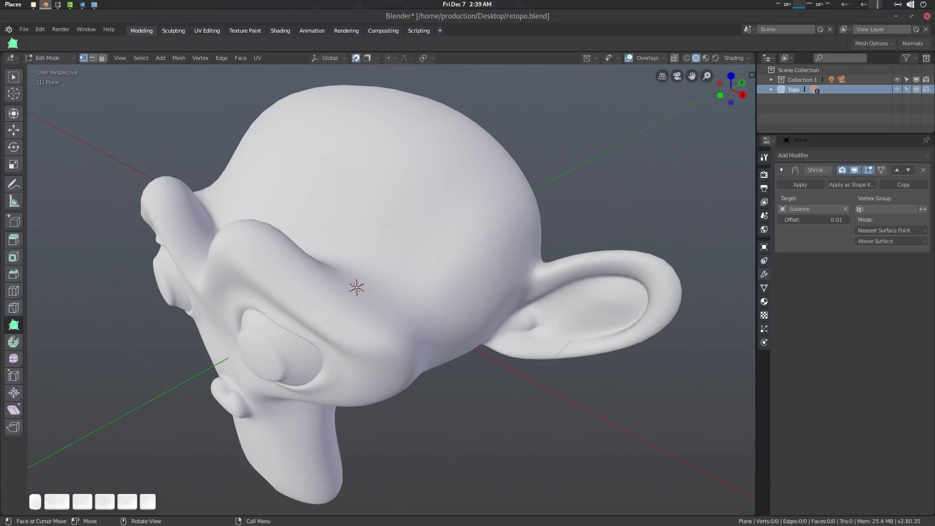
# Step: Place four vertices behind the monkey's brow with the Poly Build tool, select them and fill them with a face
pyautogui.moveTo(390, 226); pyautogui.dragTo(275, 262, button='middle')
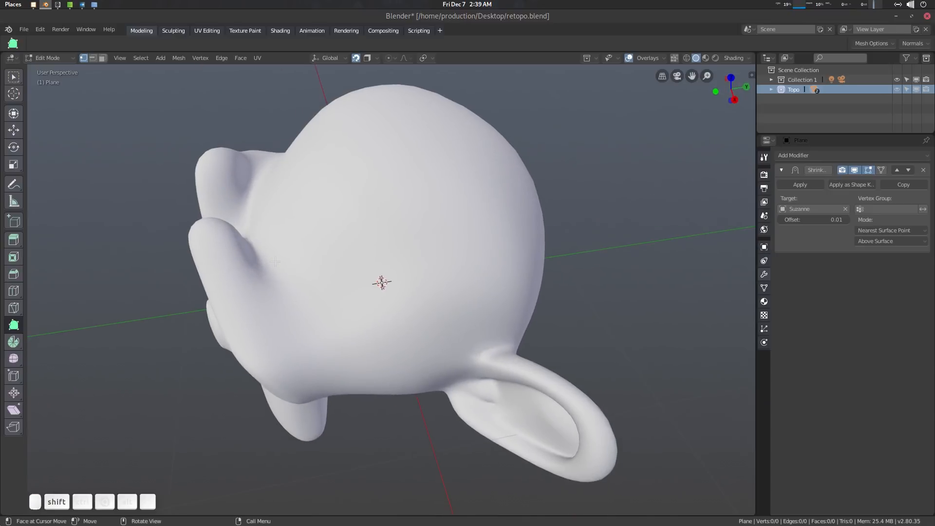
pyautogui.press('space')
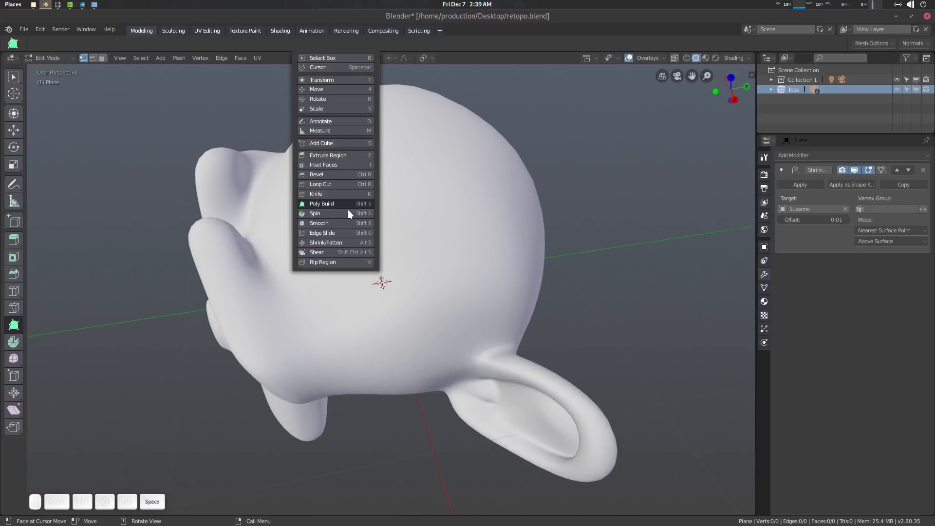
pyautogui.click(323, 203)
pyautogui.keyDown('ctrl'); pyautogui.click(271, 267); pyautogui.keyUp('ctrl')
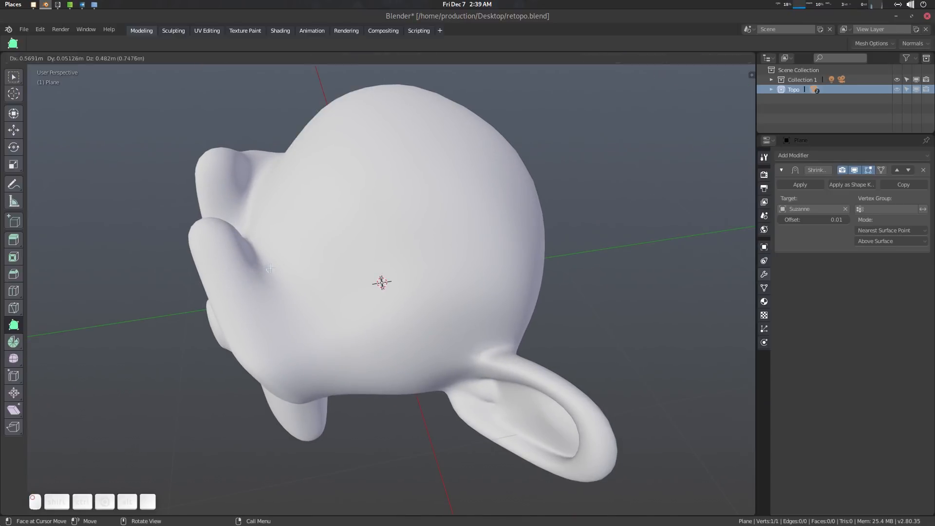
pyautogui.keyDown('ctrl'); pyautogui.click(306, 325); pyautogui.keyUp('ctrl')
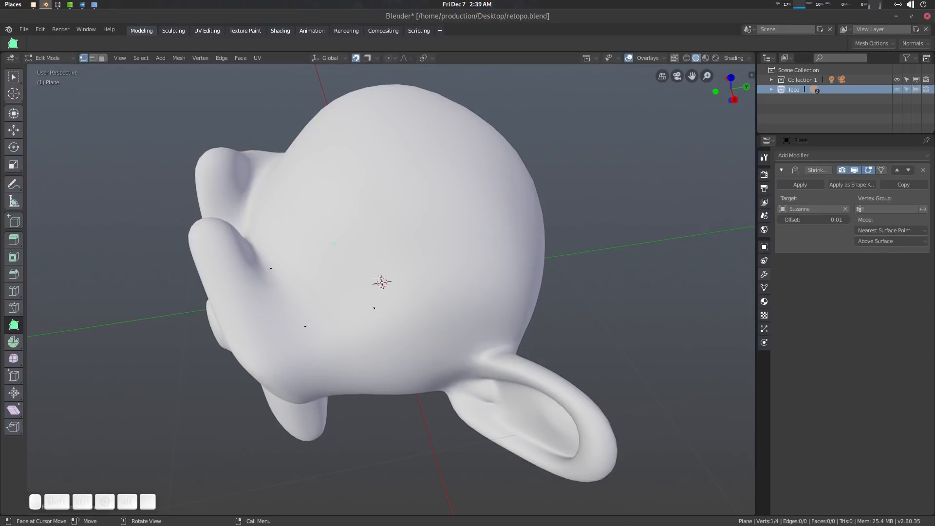
pyautogui.moveTo(389, 282)
pyautogui.keyDown('ctrl'); pyautogui.mouseDown(button='right')
pyautogui.moveTo(232, 285)
pyautogui.moveTo(408, 315)
pyautogui.mouseUp(button='right'); pyautogui.keyUp('ctrl')
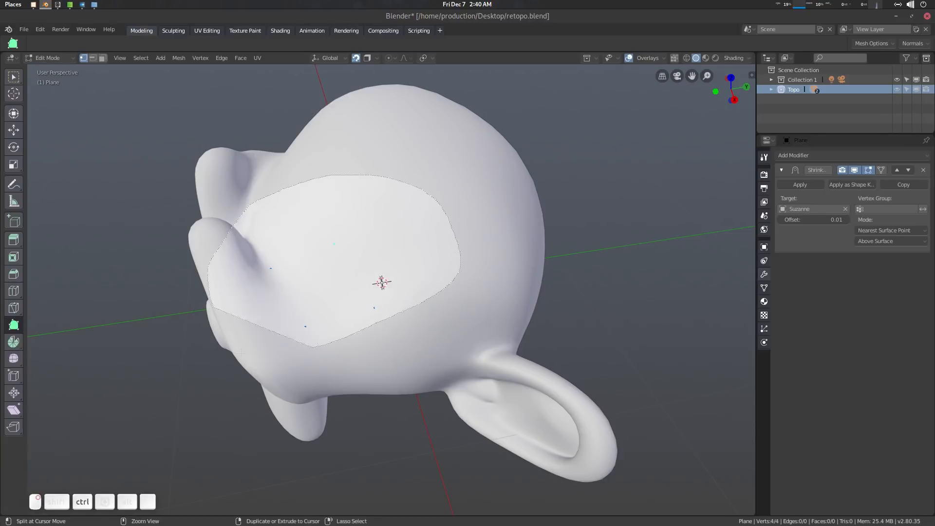
pyautogui.click(333, 286)
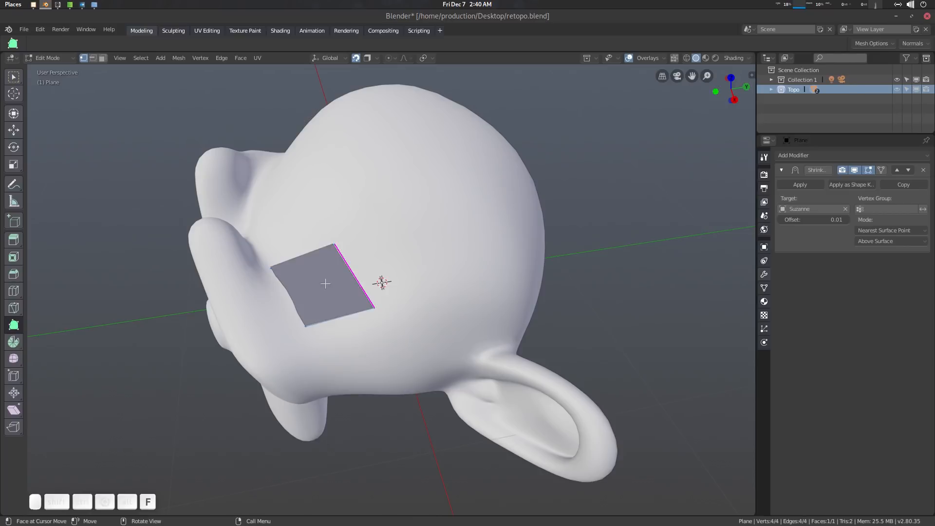
# Step: Enable Backface Culling in the viewport overlays
pyautogui.moveTo(325, 284); pyautogui.dragTo(309, 262, button='middle')
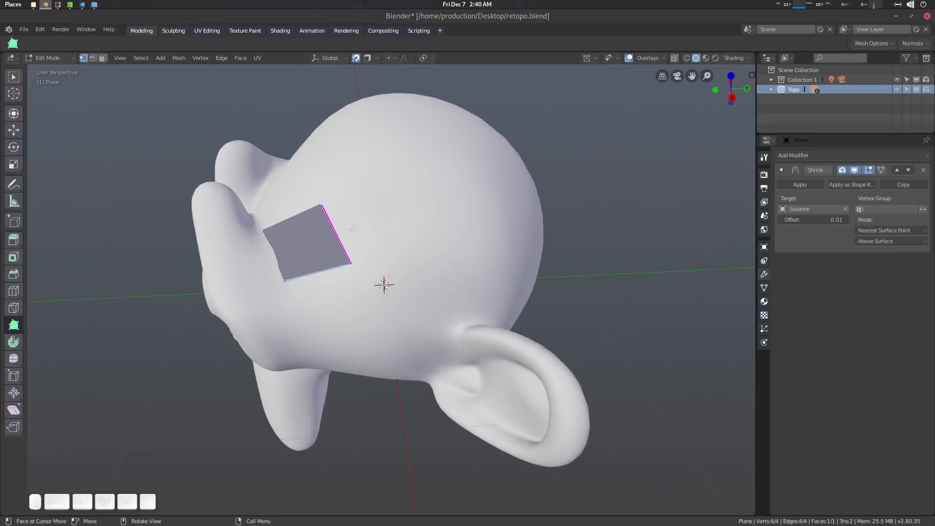
pyautogui.keyDown('shift'); pyautogui.moveTo(432, 196); pyautogui.dragTo(429, 213, button='middle'); pyautogui.keyUp('shift')
pyautogui.click(647, 58)
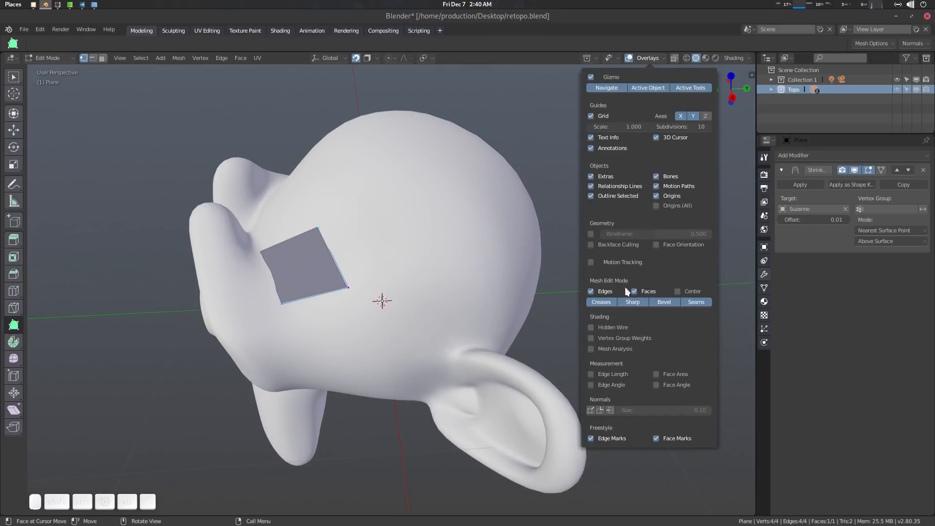
pyautogui.click(595, 245)
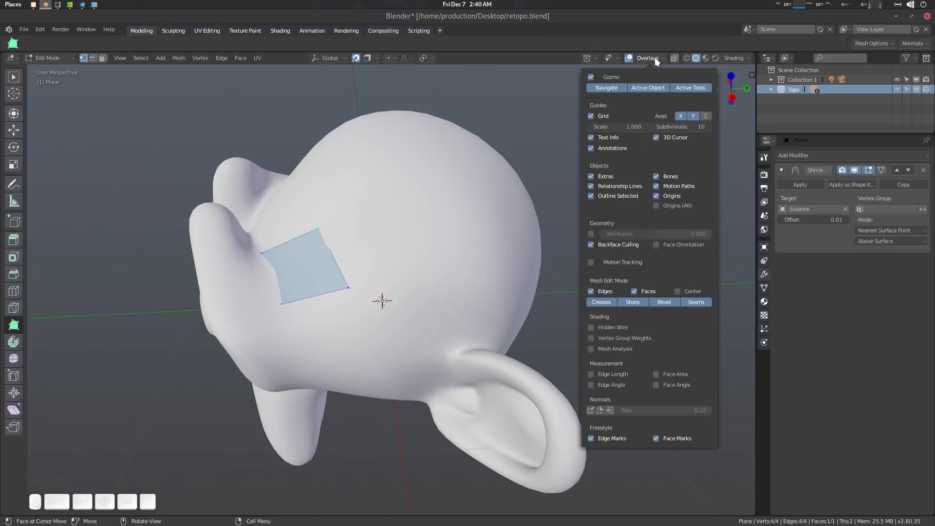
# Step: Turn on the Shrinkwrap modifier's on-cage display so the edit cage follows the modifier result
pyautogui.moveTo(361, 273); pyautogui.dragTo(346, 286, button='middle')
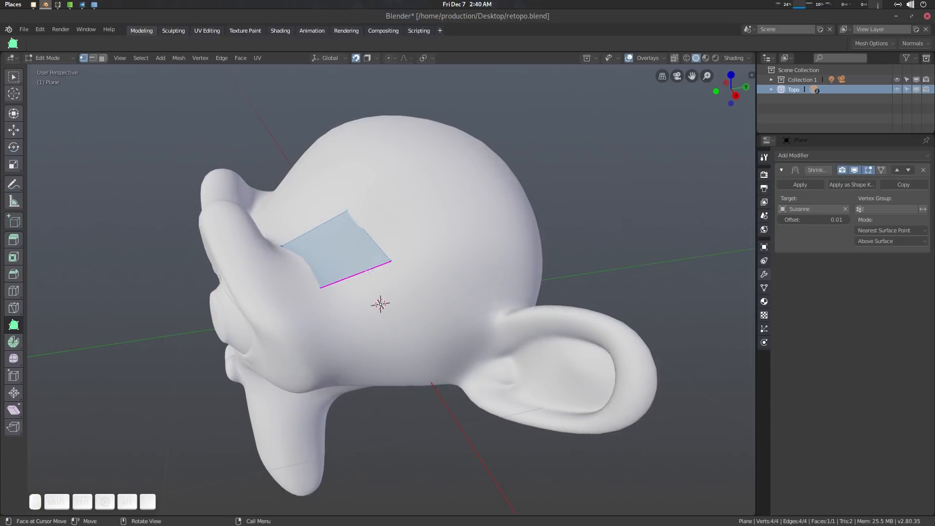
pyautogui.click(882, 170)
pyautogui.moveTo(634, 308); pyautogui.dragTo(341, 324, button='middle')
pyautogui.scroll(2, 357, 293)
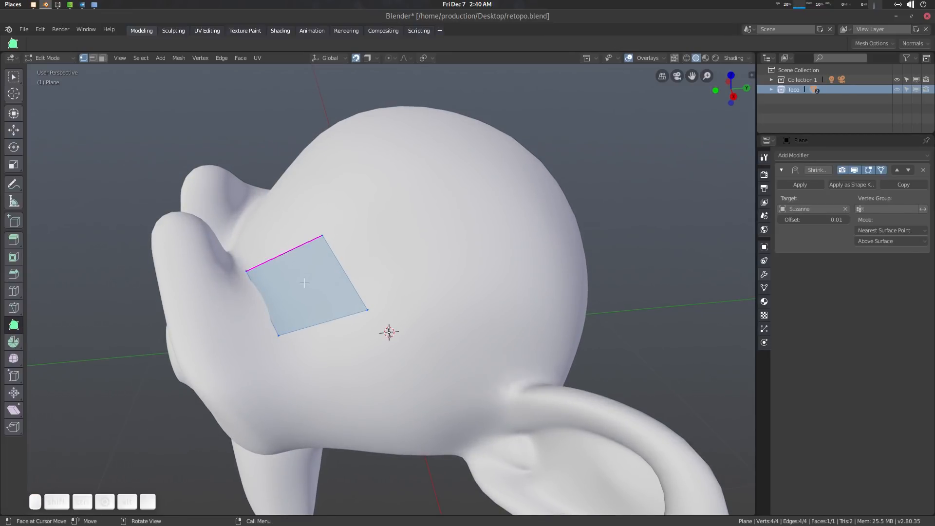
# Step: Switch to box selection and move the new face's two brow-side vertices to clear the brow ridge
pyautogui.press('w')
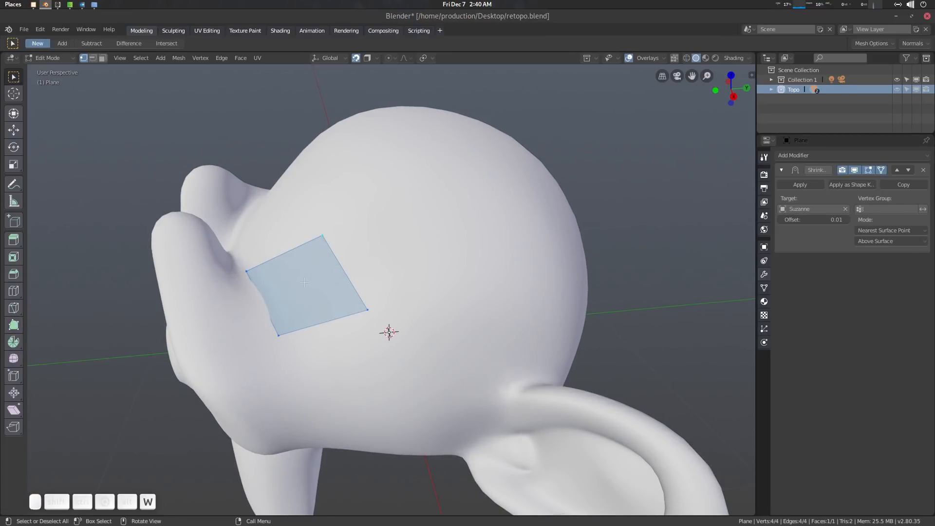
pyautogui.click(249, 270)
pyautogui.moveTo(249, 270); pyautogui.dragTo(293, 283, button='middle')
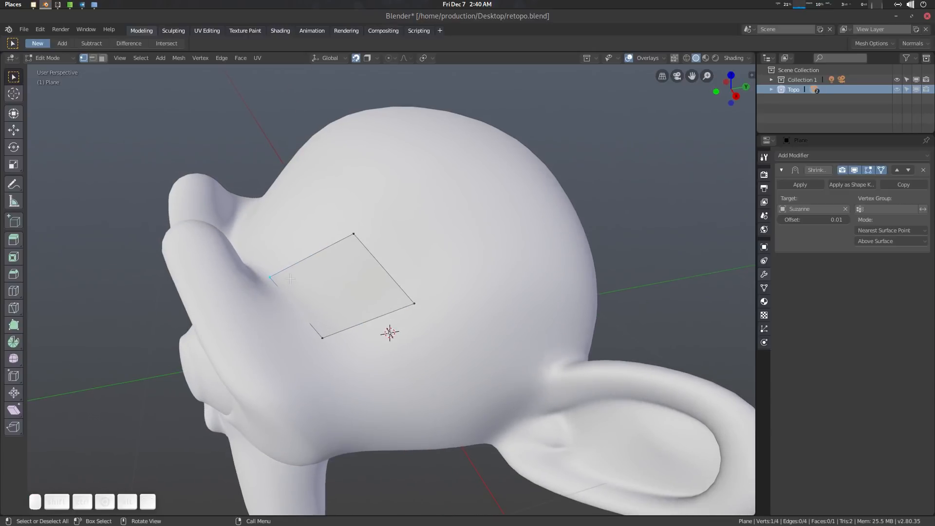
pyautogui.press('g')
pyautogui.click(331, 348)
pyautogui.press('g')
pyautogui.click(332, 335)
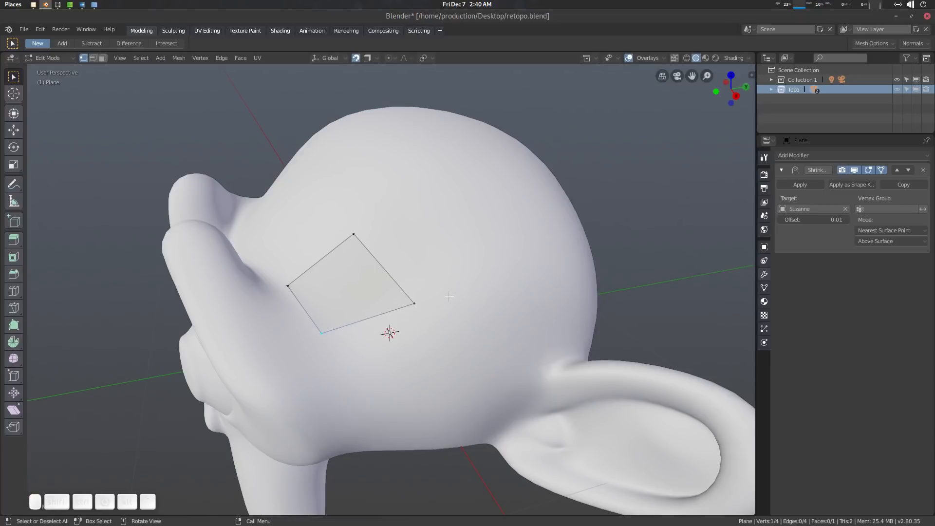
# Step: Move the face's two rear vertices inward to form a smaller, more even quad
pyautogui.click(415, 303)
pyautogui.press('g')
pyautogui.click(402, 312)
pyautogui.click(356, 233)
pyautogui.press('g')
pyautogui.click(355, 261)
pyautogui.moveTo(354, 261); pyautogui.dragTo(363, 281, button='middle')
pyautogui.press('g')
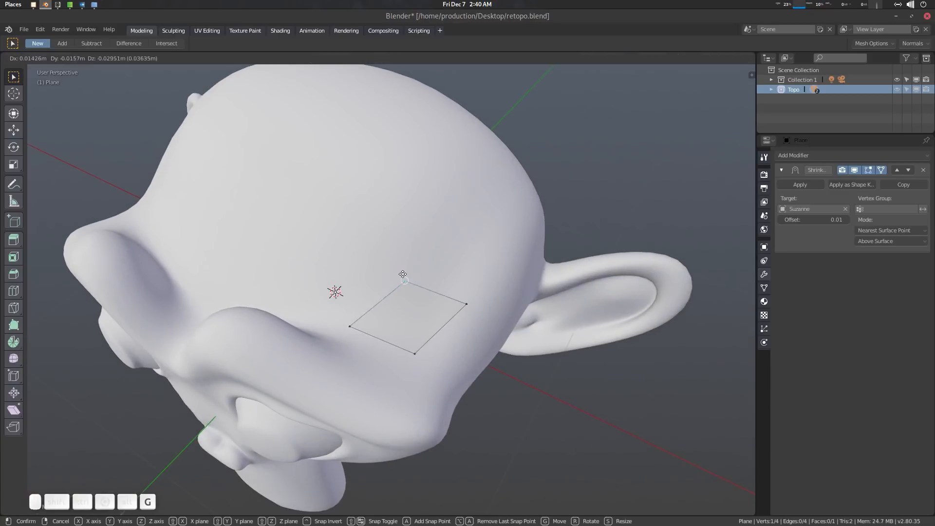
pyautogui.click(400, 285)
# Step: Add a Mirror modifier on the X axis to the retopology mesh and move it above the Shrinkwrap modifier
pyautogui.scroll(-3, 407, 310)
pyautogui.moveTo(406, 310); pyautogui.dragTo(375, 285, button='middle')
pyautogui.scroll(2, 366, 290)
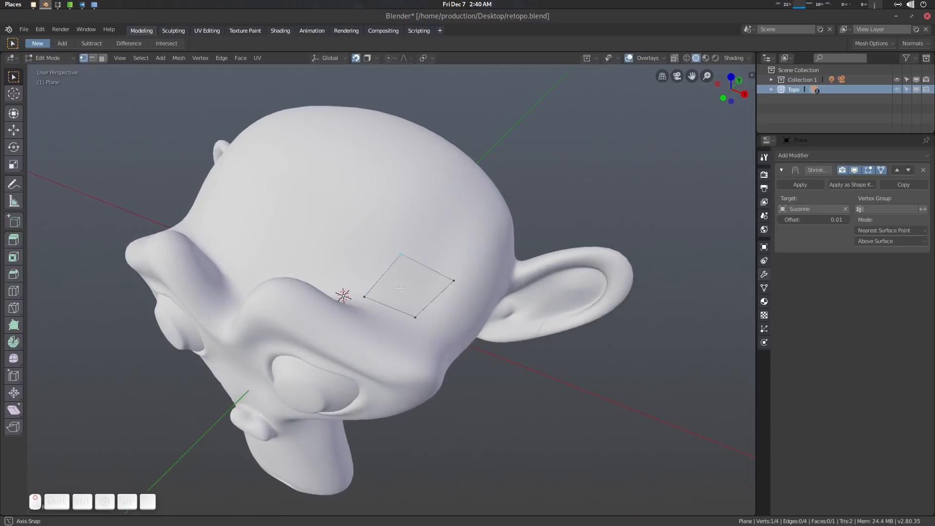
pyautogui.click(834, 151)
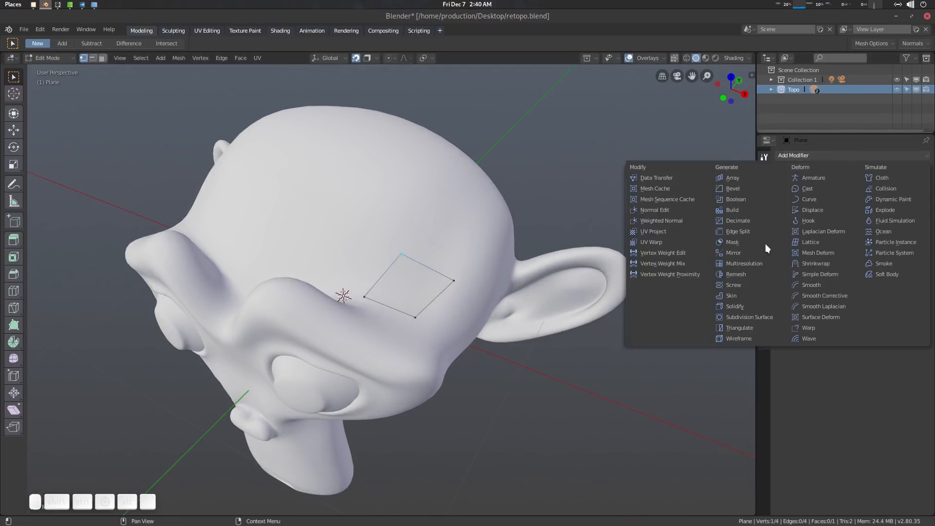
pyautogui.click(735, 253)
pyautogui.moveTo(429, 262); pyautogui.dragTo(327, 264, button='middle')
pyautogui.click(896, 262)
pyautogui.scroll(-1, 347, 262)
pyautogui.scroll(2, 338, 264)
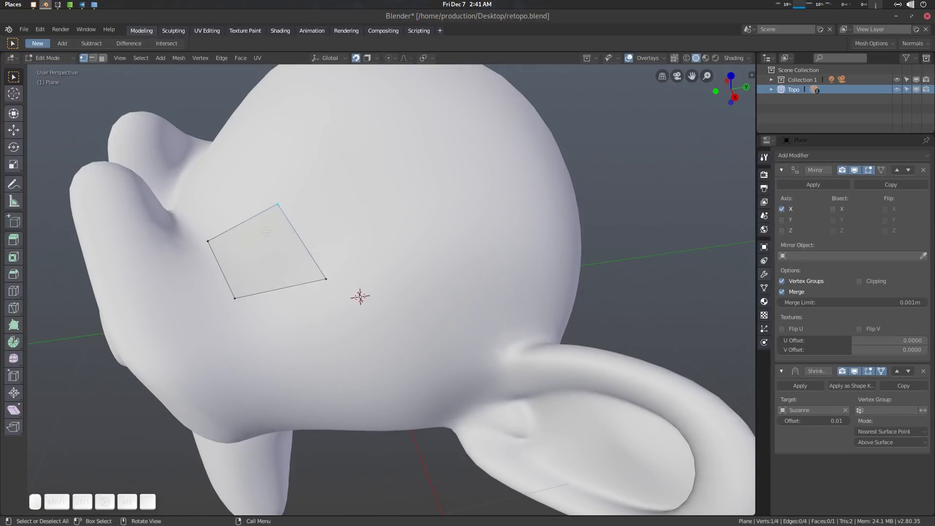
# Step: Activate the Poly Build tool and extend a second quad from the first face's rear edge
pyautogui.hotkey('shift', 'space')
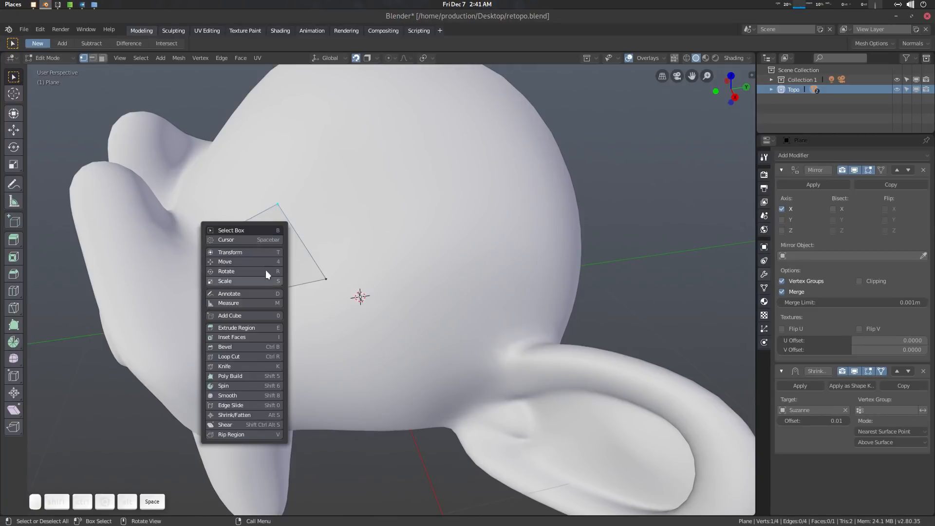
pyautogui.click(245, 375)
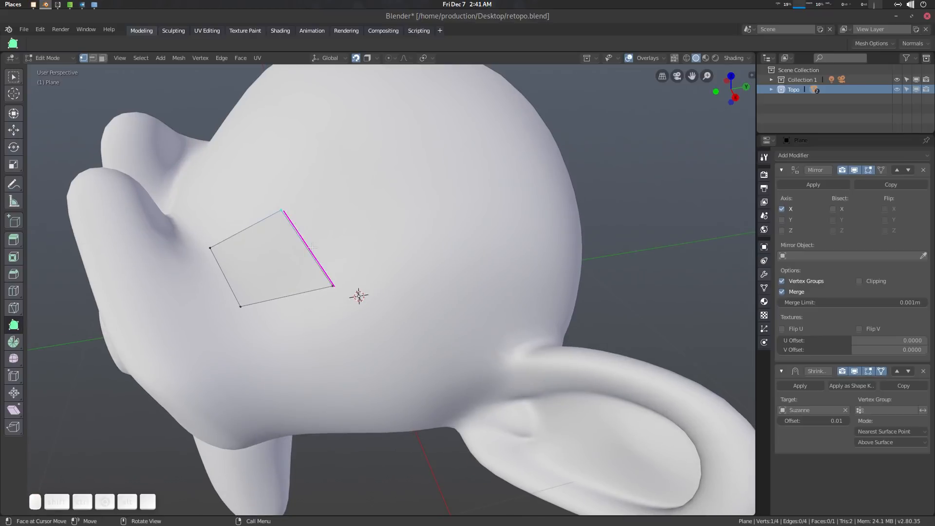
pyautogui.moveTo(311, 248); pyautogui.dragTo(347, 174)
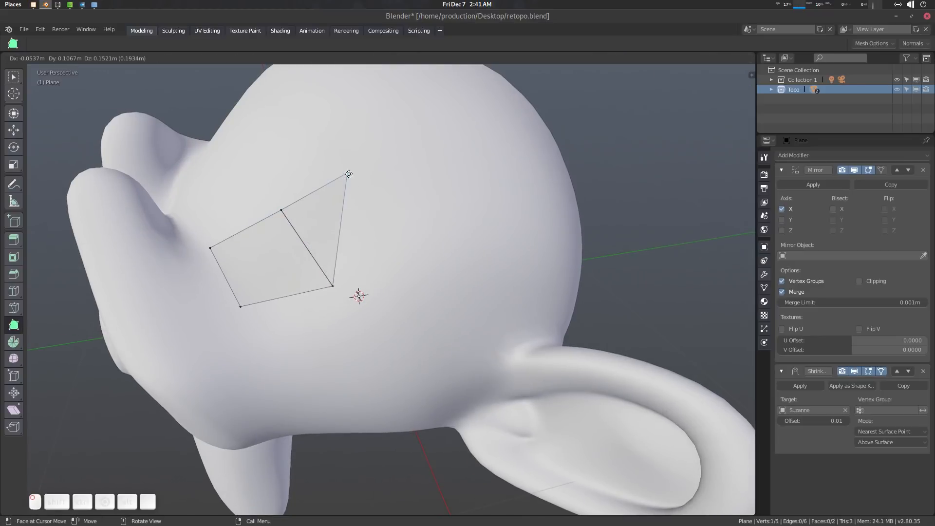
pyautogui.keyDown('ctrl'); pyautogui.moveTo(340, 241); pyautogui.dragTo(416, 258); pyautogui.keyUp('ctrl')
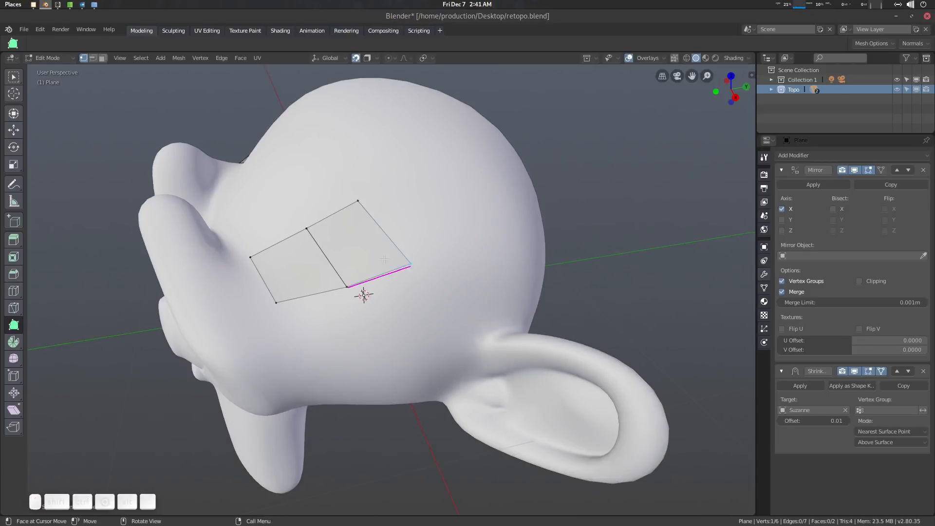
# Step: Continue the strip rearward along the side of the head with two more quads
pyautogui.moveTo(363, 275); pyautogui.dragTo(338, 257, button='middle')
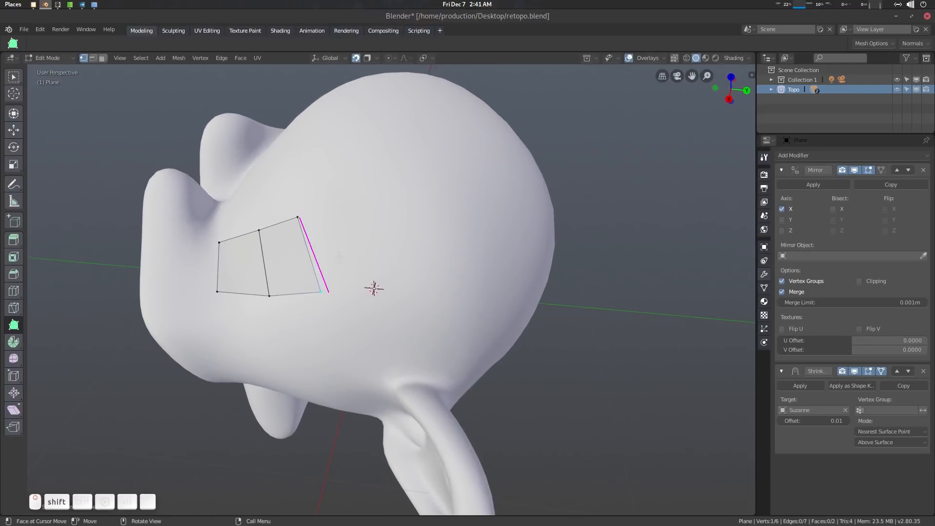
pyautogui.moveTo(318, 255); pyautogui.dragTo(357, 203)
pyautogui.keyDown('ctrl'); pyautogui.moveTo(346, 236); pyautogui.dragTo(393, 274); pyautogui.keyUp('ctrl')
pyautogui.moveTo(373, 228); pyautogui.dragTo(417, 185)
pyautogui.keyDown('ctrl'); pyautogui.moveTo(407, 227); pyautogui.dragTo(440, 250); pyautogui.keyUp('ctrl')
# Step: Build a second row of four quads along the strip's upper edge, working from the brow toward the back of the head
pyautogui.moveTo(441, 250); pyautogui.dragTo(385, 308, button='middle')
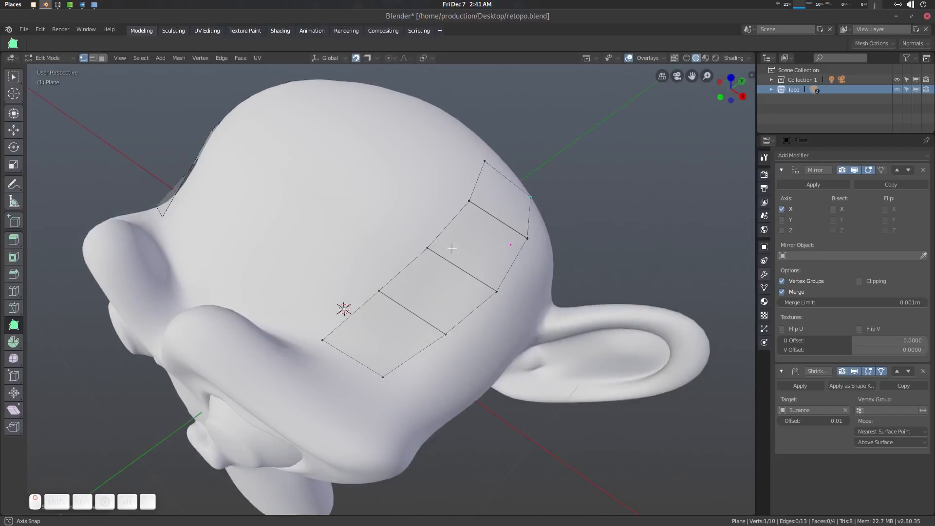
pyautogui.moveTo(362, 310); pyautogui.dragTo(271, 303)
pyautogui.keyDown('ctrl'); pyautogui.click(311, 247); pyautogui.keyUp('ctrl')
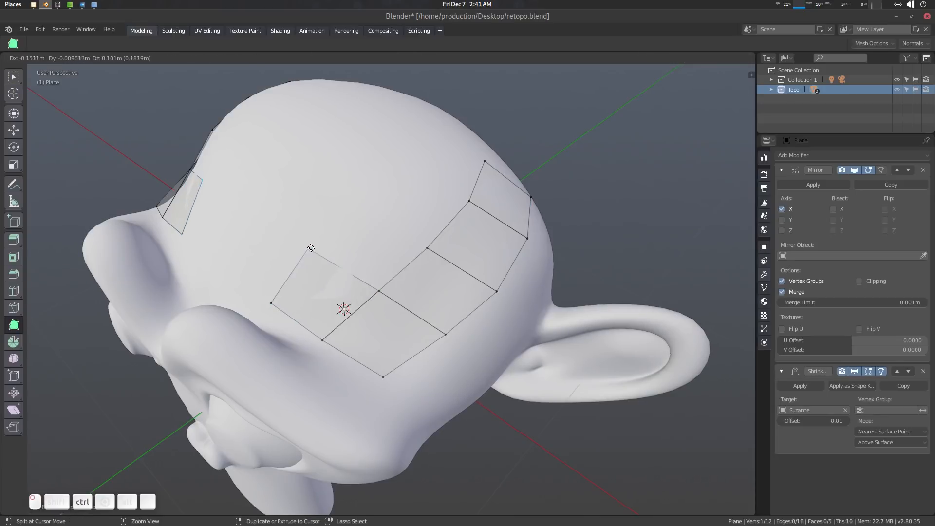
pyautogui.keyDown('ctrl'); pyautogui.moveTo(380, 290); pyautogui.dragTo(363, 202); pyautogui.keyUp('ctrl')
pyautogui.moveTo(438, 246); pyautogui.dragTo(413, 257, button='middle')
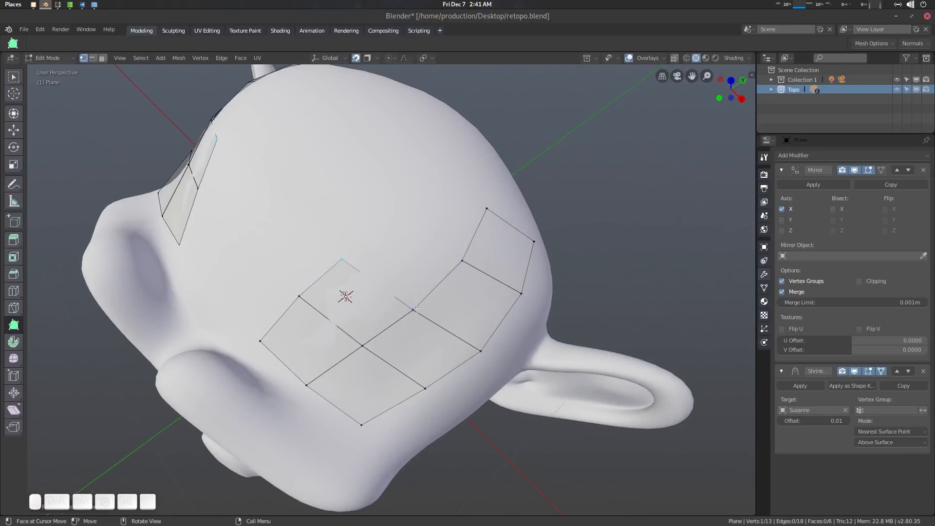
pyautogui.keyDown('ctrl'); pyautogui.moveTo(413, 257); pyautogui.dragTo(401, 217); pyautogui.keyUp('ctrl')
pyautogui.keyDown('ctrl'); pyautogui.click(457, 211); pyautogui.keyUp('ctrl')
pyautogui.moveTo(458, 212); pyautogui.dragTo(446, 192, button='middle')
pyautogui.keyDown('ctrl'); pyautogui.moveTo(446, 193); pyautogui.dragTo(409, 179); pyautogui.keyUp('ctrl')
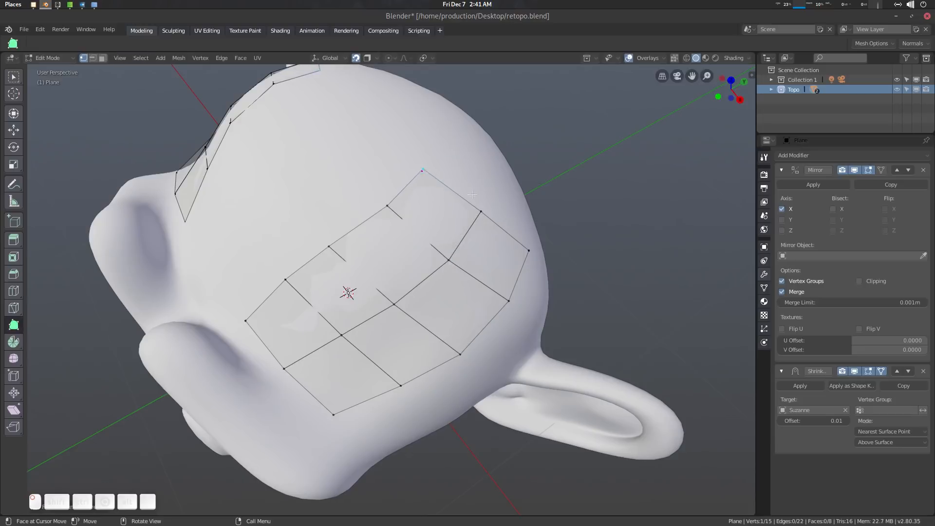
# Step: Build a third row of four quads closer to the head's centre line, working from the back toward the brow
pyautogui.moveTo(409, 178); pyautogui.dragTo(417, 224, button='middle')
pyautogui.moveTo(431, 239); pyautogui.dragTo(395, 282, button='middle')
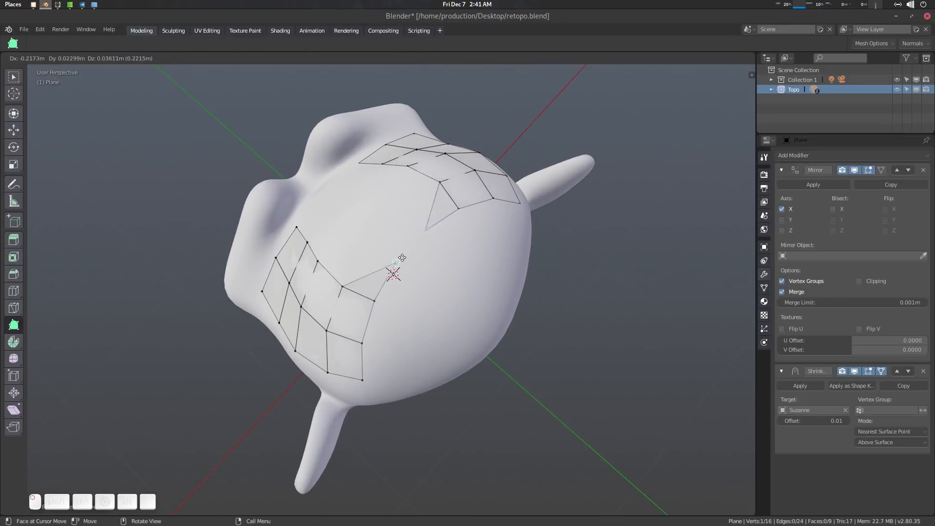
pyautogui.keyDown('ctrl'); pyautogui.rightClick(392, 274); pyautogui.keyUp('ctrl')
pyautogui.keyDown('ctrl'); pyautogui.moveTo(373, 274); pyautogui.dragTo(365, 245); pyautogui.keyUp('ctrl')
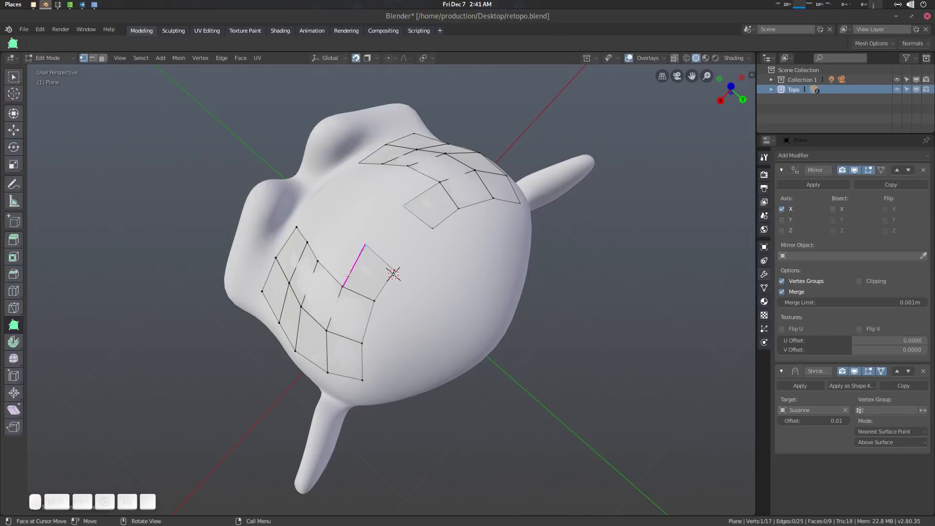
pyautogui.press('f')
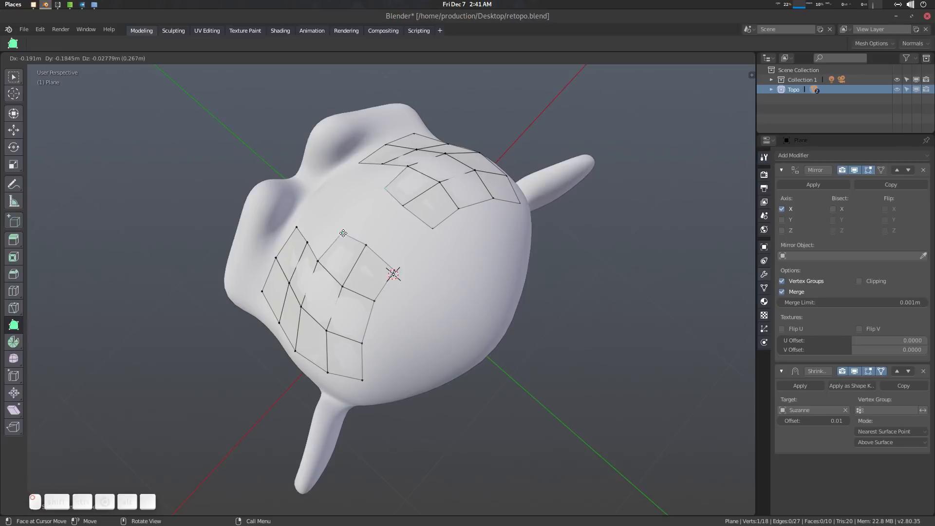
pyautogui.moveTo(344, 285); pyautogui.dragTo(361, 297, button='middle')
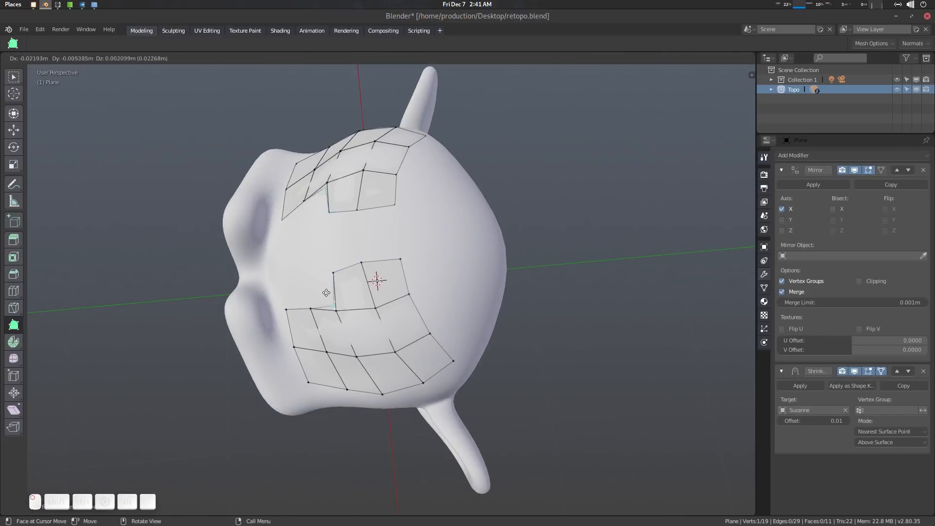
pyautogui.keyDown('ctrl'); pyautogui.rightClick(303, 274); pyautogui.keyUp('ctrl')
pyautogui.moveTo(307, 275); pyautogui.dragTo(353, 274, button='middle')
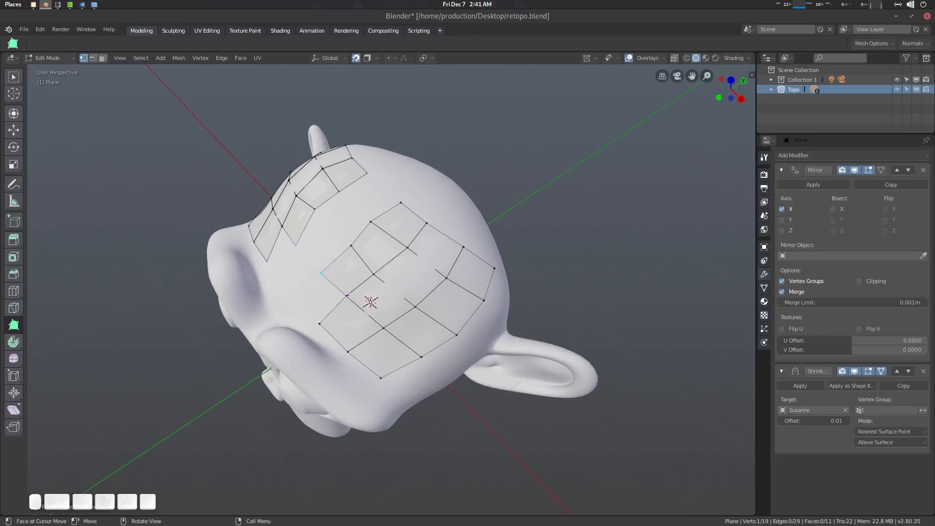
pyautogui.press('f')
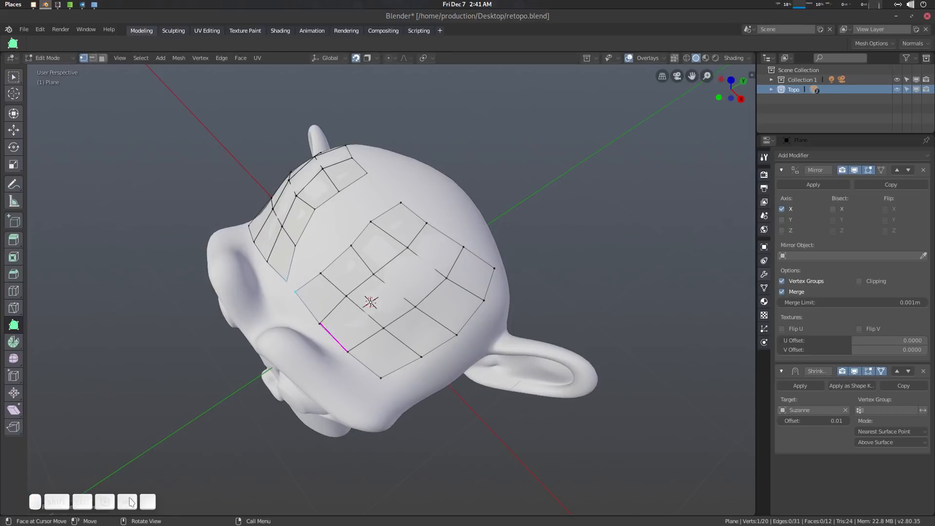
# Step: Extend a triangle from the innermost forehead edge toward the head's centre line
pyautogui.moveTo(384, 243); pyautogui.dragTo(385, 267, button='middle')
pyautogui.press('e')
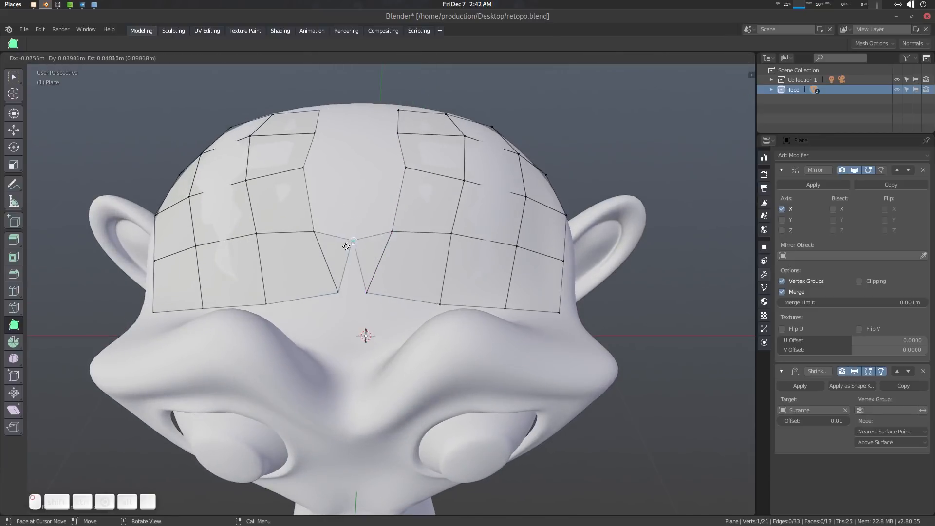
pyautogui.click(357, 265)
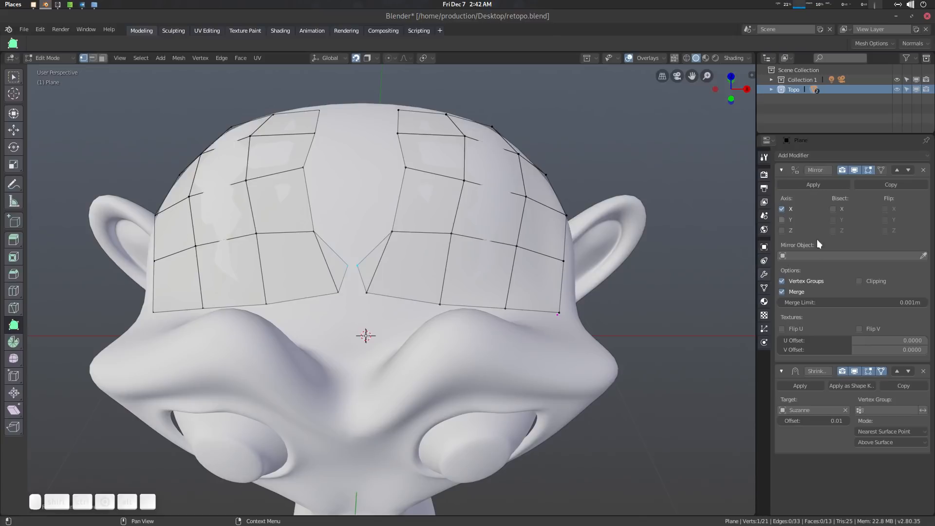
# Step: Enable Clipping on the Mirror modifier and move the triangle's inner vertex onto the centre line above the brows
pyautogui.click(859, 281)
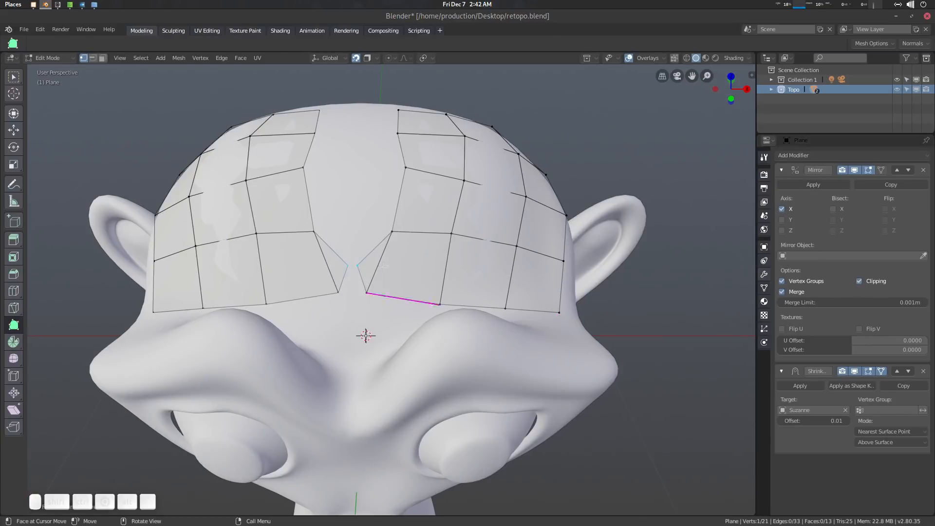
pyautogui.scroll(1, 365, 268)
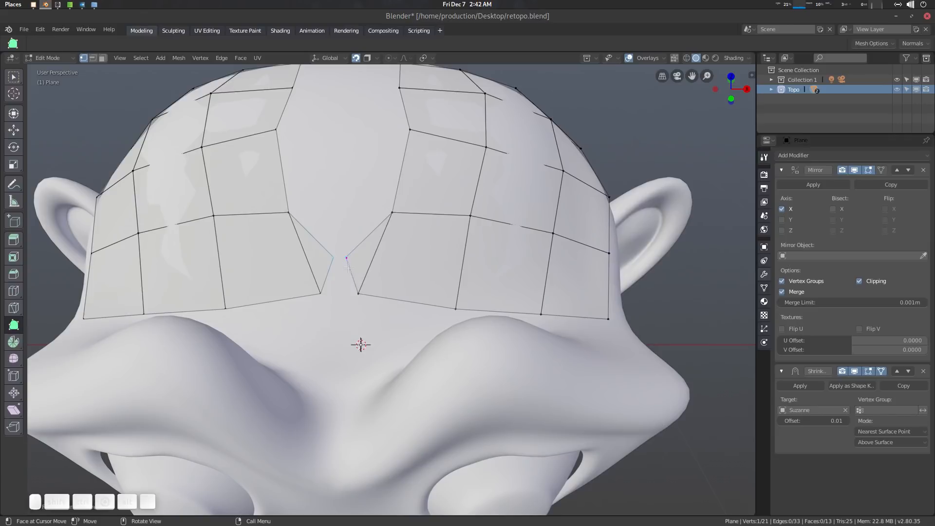
pyautogui.press('w')
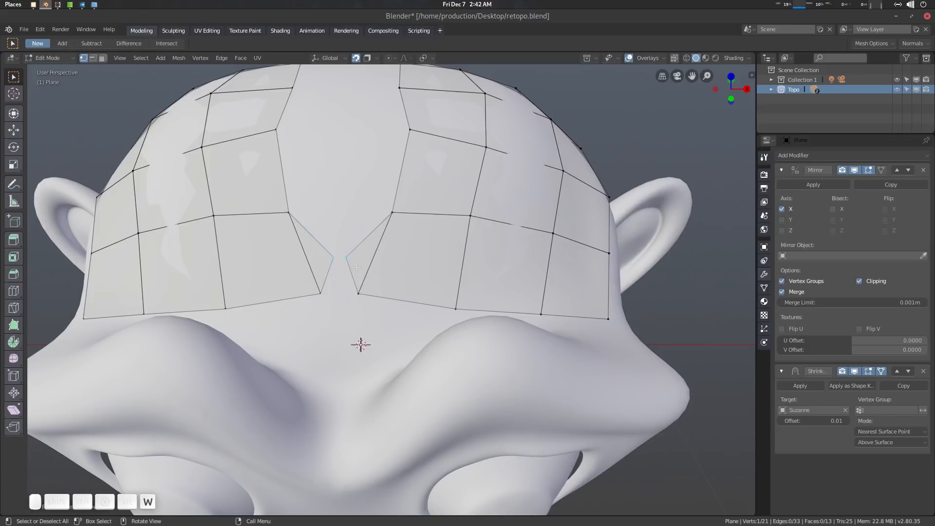
pyautogui.press('g')
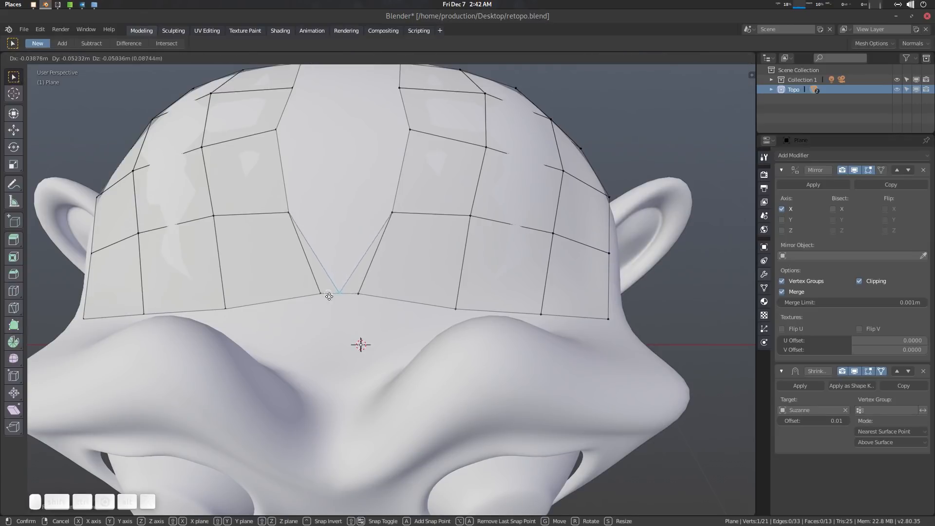
pyautogui.click(328, 290)
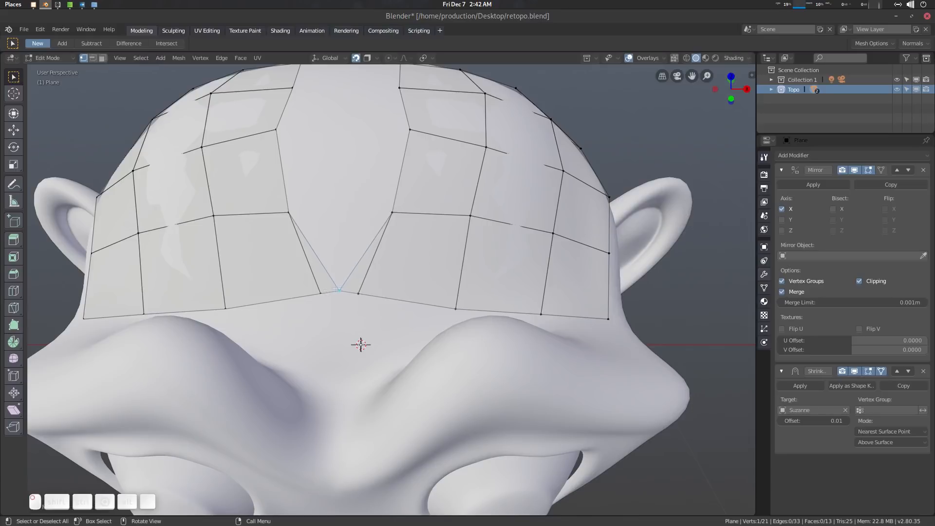
# Step: Return to Poly Build and turn the front centre triangle into a quad by adding a second vertex on the centre line
pyautogui.moveTo(329, 291); pyautogui.dragTo(357, 226, button='middle')
pyautogui.press('space')
pyautogui.click(358, 225)
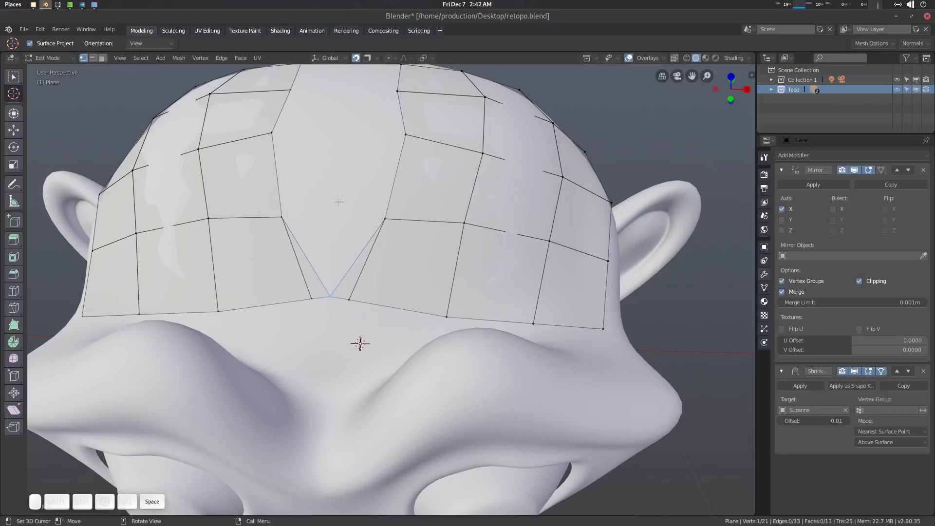
pyautogui.press('space')
pyautogui.click(312, 354)
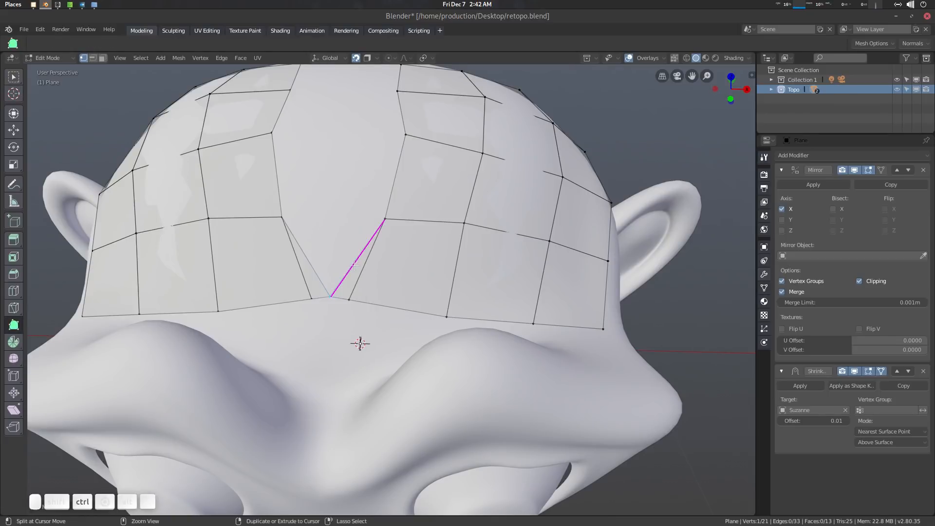
pyautogui.keyDown('ctrl'); pyautogui.moveTo(353, 259); pyautogui.dragTo(320, 220); pyautogui.keyUp('ctrl')
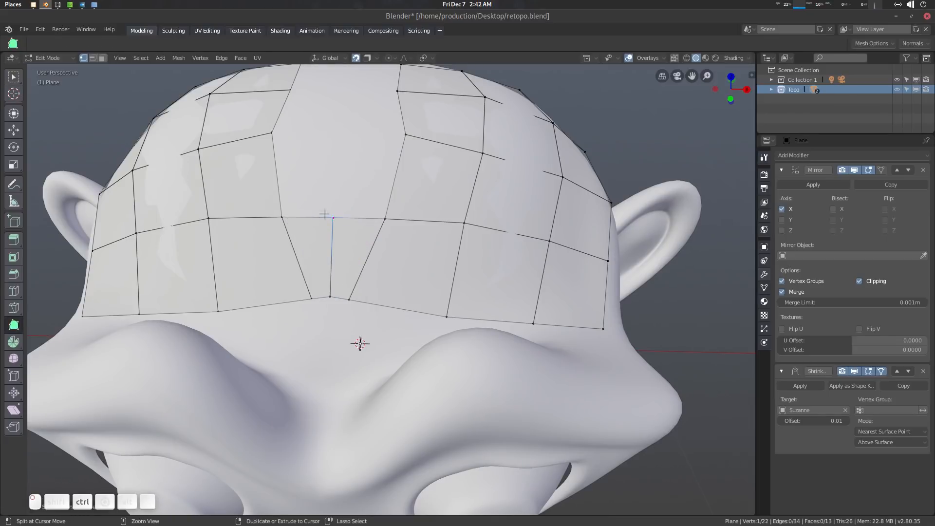
# Step: Fill the gap along the centre line rearward with three more quads joining the mirrored halves
pyautogui.moveTo(319, 220); pyautogui.dragTo(391, 224, button='middle')
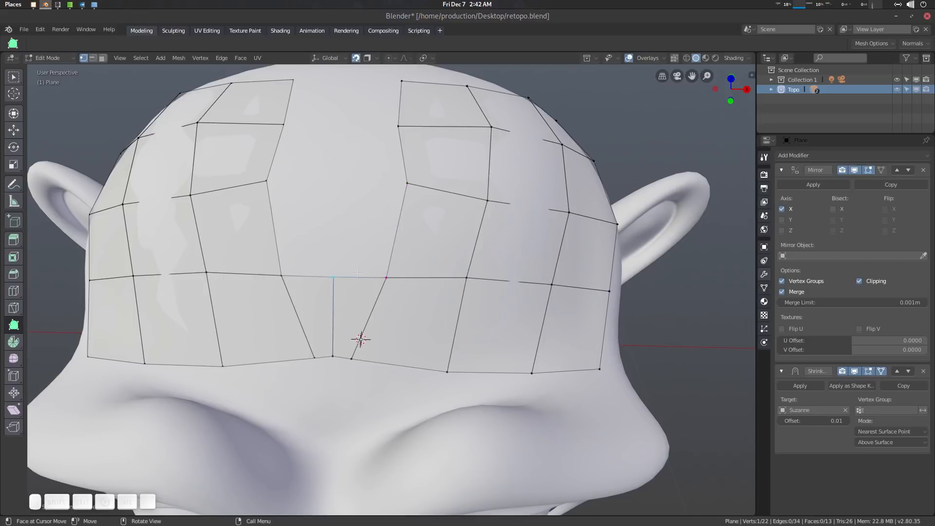
pyautogui.moveTo(358, 274); pyautogui.dragTo(283, 294, button='middle')
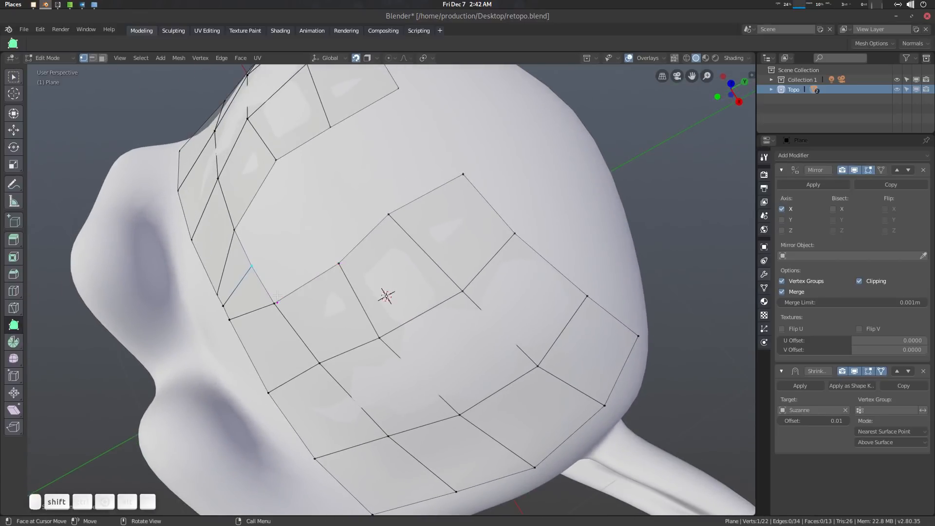
pyautogui.keyDown('ctrl'); pyautogui.moveTo(274, 305); pyautogui.dragTo(304, 212); pyautogui.keyUp('ctrl')
pyautogui.keyDown('ctrl'); pyautogui.moveTo(339, 263); pyautogui.dragTo(342, 180); pyautogui.keyUp('ctrl')
pyautogui.keyDown('ctrl'); pyautogui.moveTo(381, 211); pyautogui.dragTo(426, 130); pyautogui.keyUp('ctrl')
# Step: Add a row of four quads across the mesh's rear edge, from the side of the head to the centre line
pyautogui.scroll(-6, 465, 205)
pyautogui.moveTo(465, 205); pyautogui.dragTo(353, 271, button='middle')
pyautogui.scroll(4, 353, 271)
pyautogui.keyDown('ctrl'); pyautogui.moveTo(353, 270); pyautogui.dragTo(407, 299); pyautogui.keyUp('ctrl')
pyautogui.keyDown('ctrl'); pyautogui.click(433, 242); pyautogui.keyUp('ctrl')
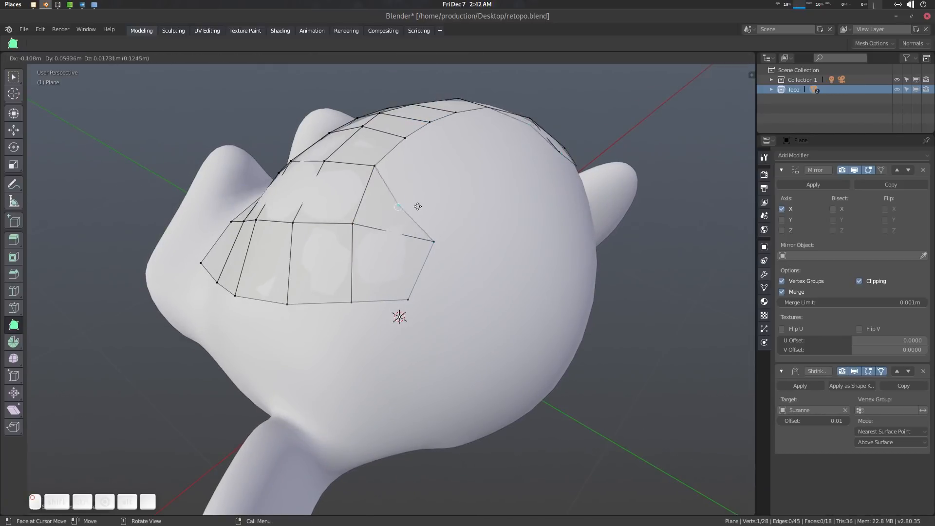
pyautogui.keyDown('ctrl'); pyautogui.click(440, 195); pyautogui.keyUp('ctrl')
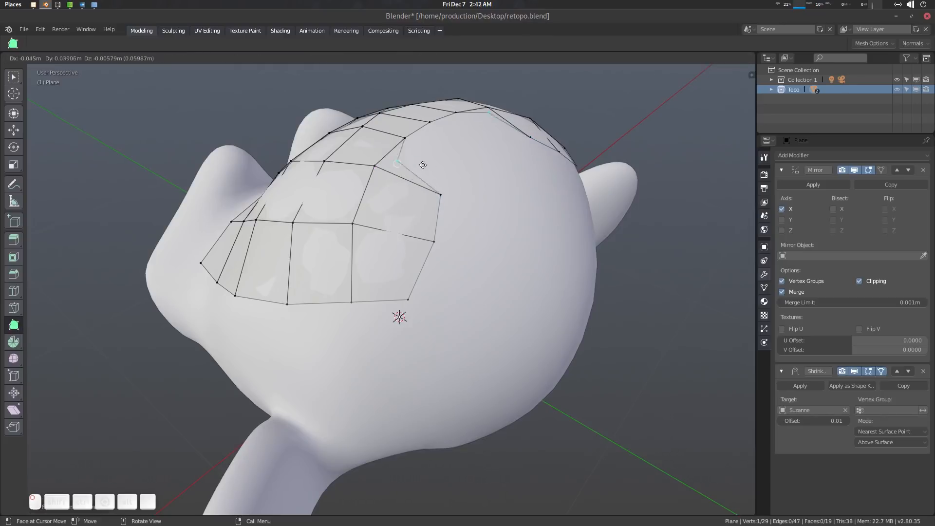
pyautogui.keyDown('ctrl'); pyautogui.click(451, 163); pyautogui.keyUp('ctrl')
pyautogui.moveTo(453, 165); pyautogui.dragTo(409, 181, button='middle')
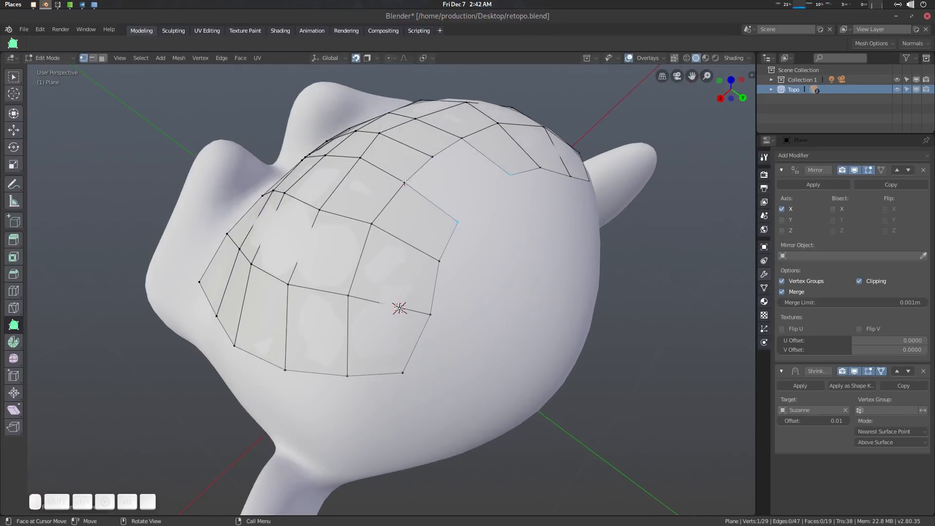
pyautogui.keyDown('ctrl'); pyautogui.moveTo(409, 181); pyautogui.dragTo(507, 175); pyautogui.keyUp('ctrl')
# Step: Select the mesh's rear boundary edges with the selection tool and extrude them about 0.26 m down the back of the head
pyautogui.scroll(-4, 506, 176)
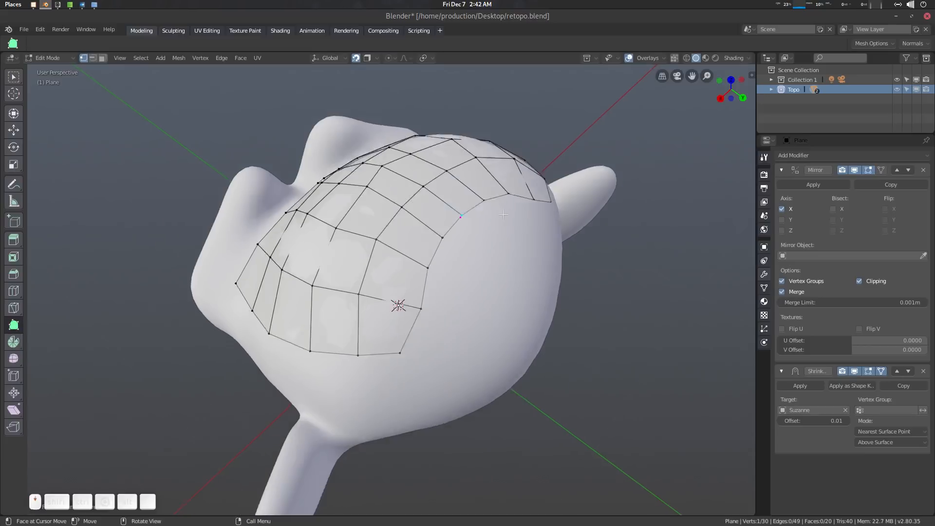
pyautogui.moveTo(507, 175); pyautogui.dragTo(547, 223, button='middle')
pyautogui.scroll(4, 405, 251)
pyautogui.moveTo(405, 251); pyautogui.dragTo(445, 221, button='middle')
pyautogui.scroll(-2, 394, 256)
pyautogui.press('w')
pyautogui.press('a')
pyautogui.hotkey('alt', 'a')
pyautogui.keyDown('alt'); pyautogui.click(434, 221); pyautogui.keyUp('alt')
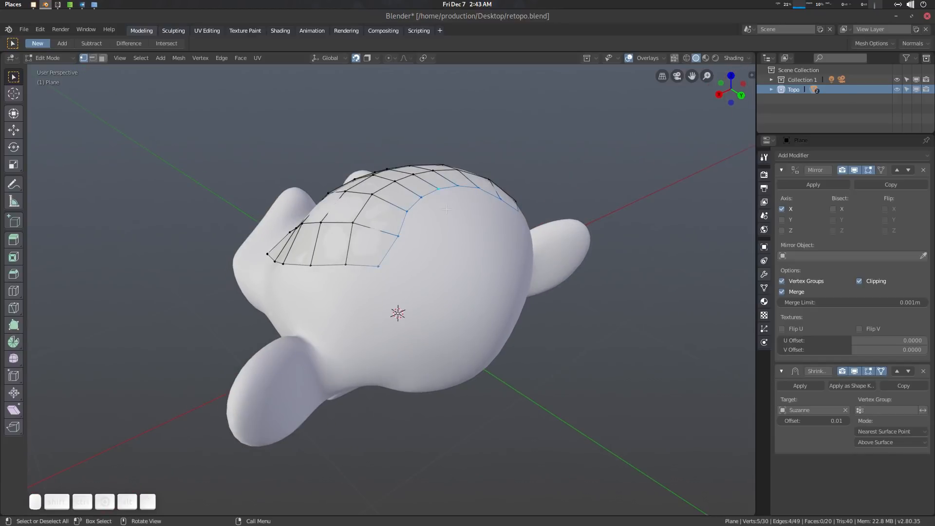
pyautogui.press('e')
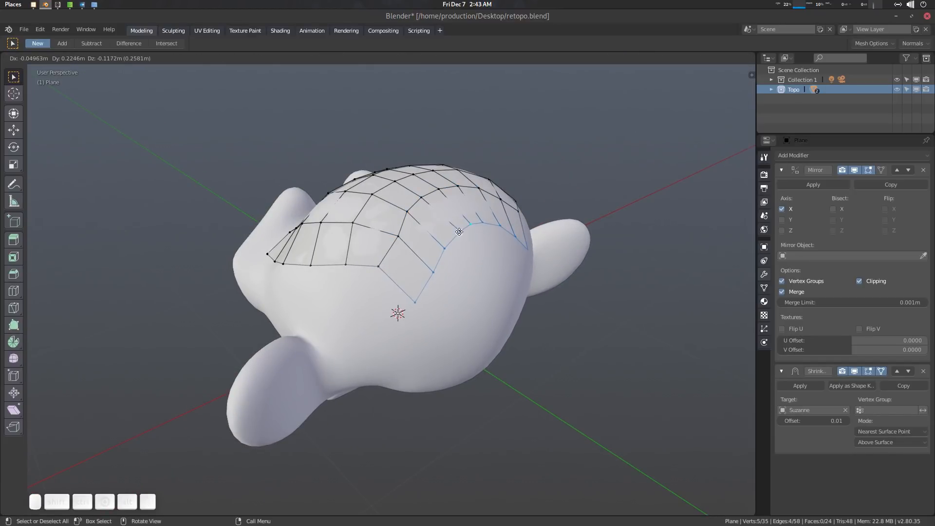
pyautogui.click(459, 232)
# Step: Turn off backface culling for the viewport and view the shrinkwrapped mesh from the side and front
pyautogui.moveTo(459, 231); pyautogui.dragTo(433, 268, button='middle')
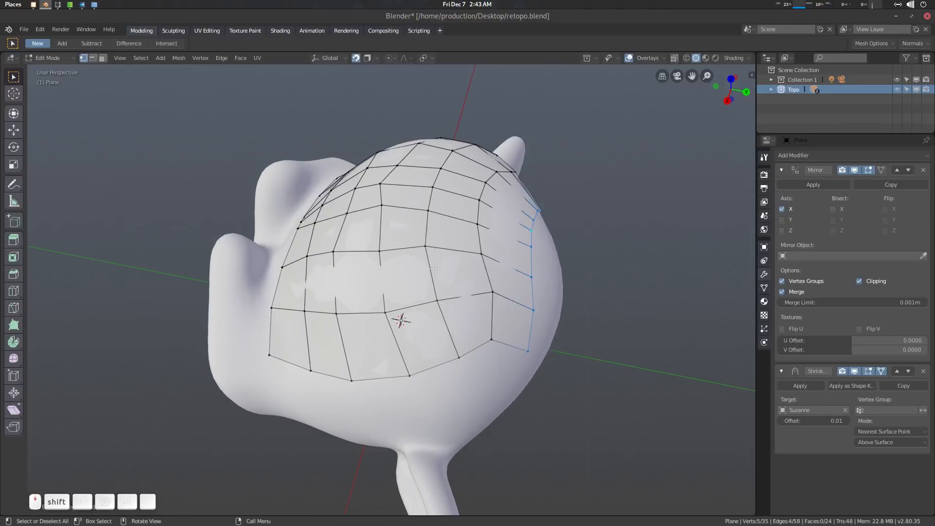
pyautogui.click(644, 58)
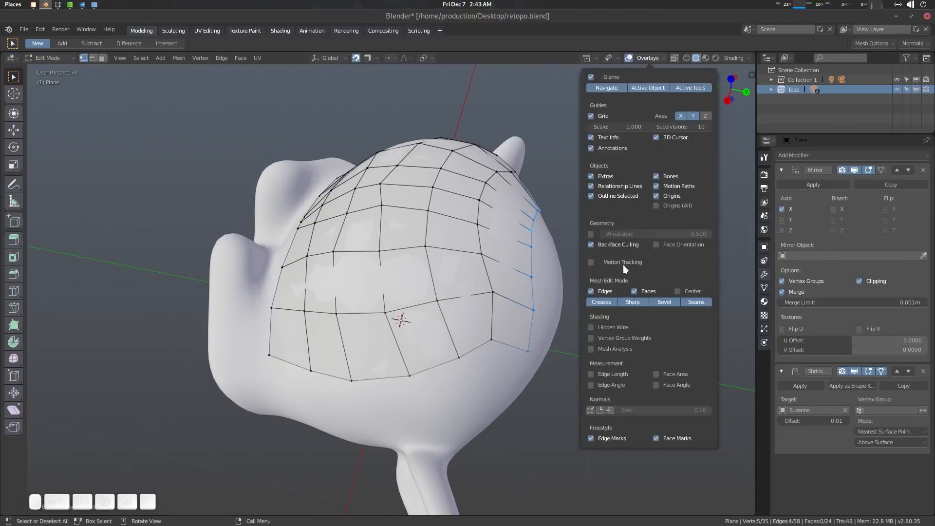
pyautogui.click(590, 245)
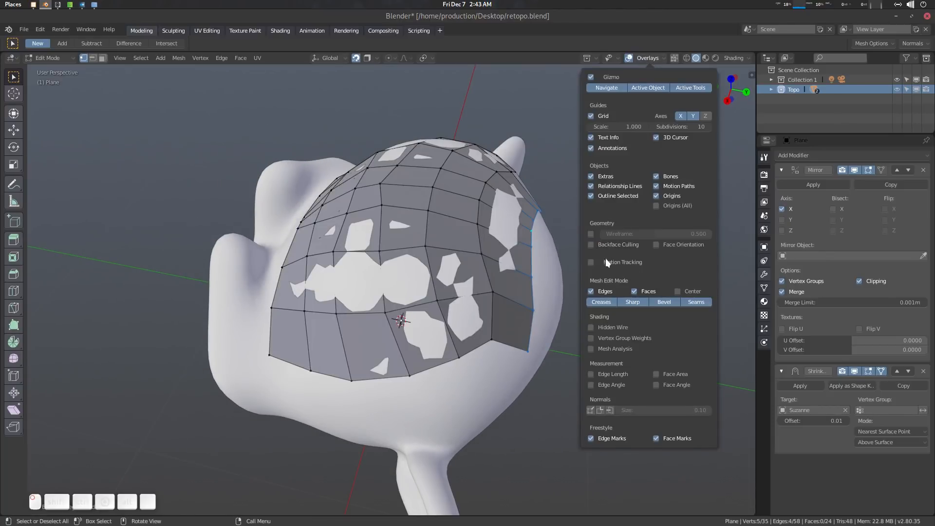
pyautogui.moveTo(574, 185); pyautogui.dragTo(519, 239, button='middle')
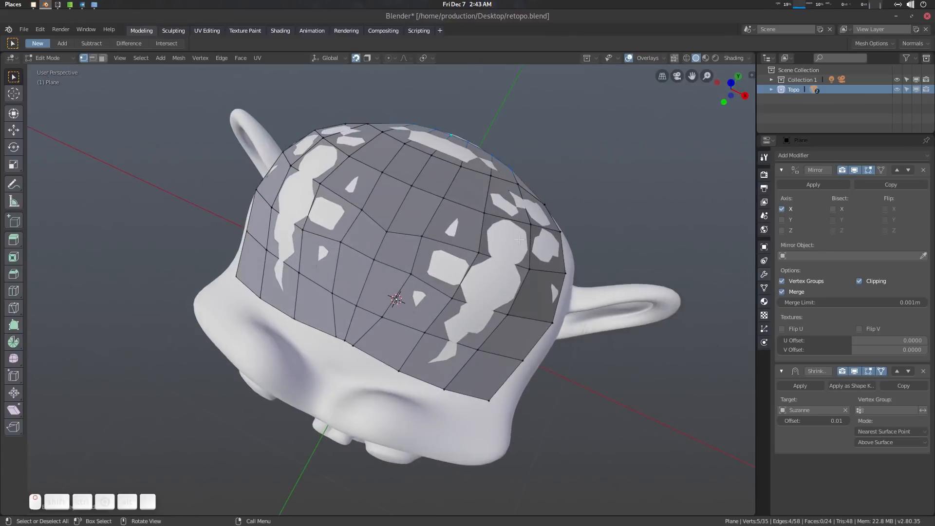
# Step: Slide the front-boundary vertex next to the centre line outward along the mesh's front edge
pyautogui.moveTo(327, 226); pyautogui.dragTo(356, 282, button='middle')
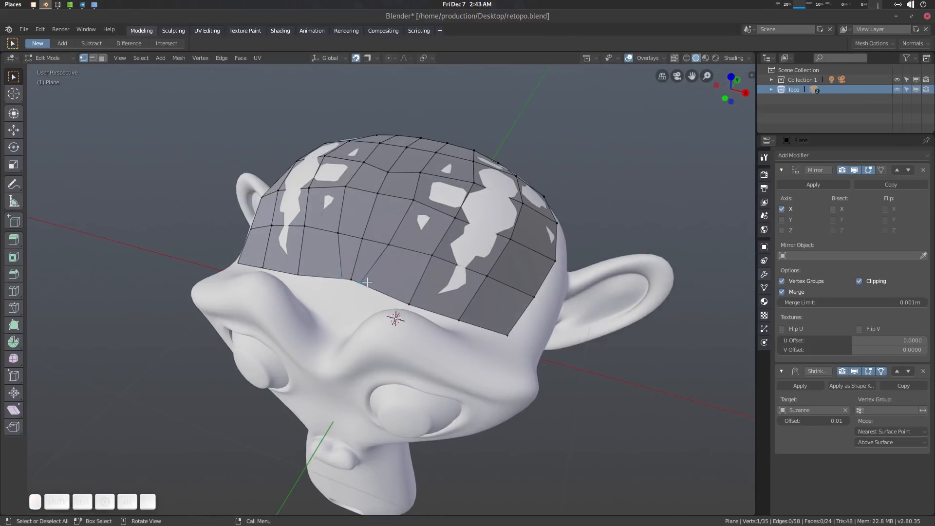
pyautogui.press('g')
pyautogui.press('g')
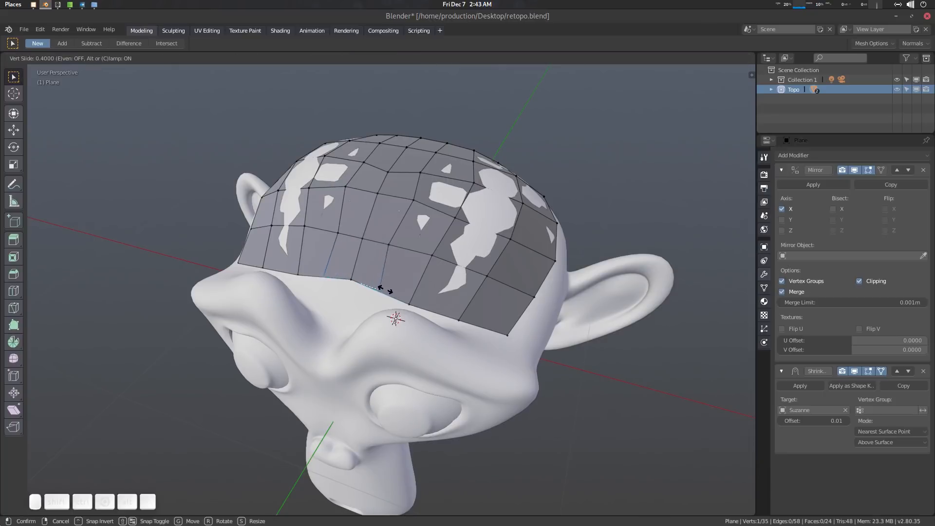
pyautogui.click(386, 290)
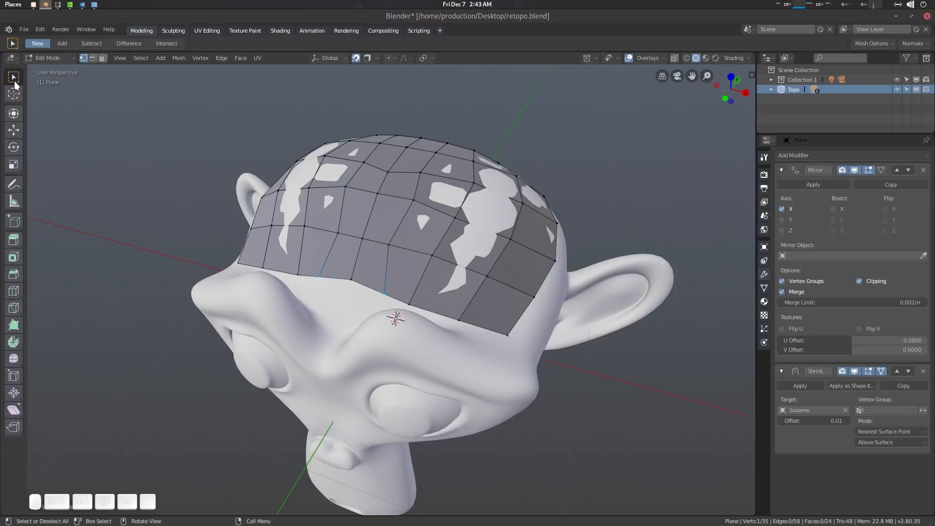
pyautogui.moveTo(339, 247); pyautogui.dragTo(328, 250, button='middle')
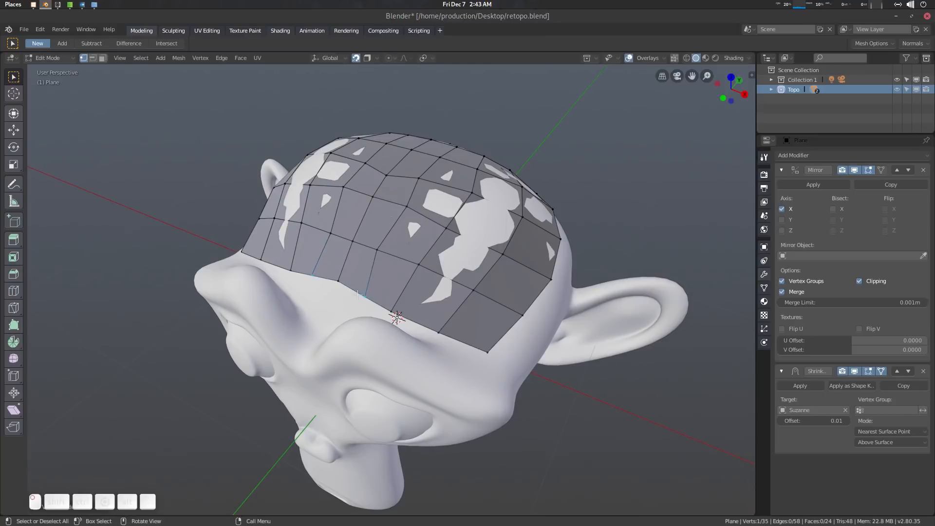
# Step: Collapse the Mirror modifier's settings and, in Object Mode, add a level 2 Subdivision Surface modifier to the retopology mesh
pyautogui.moveTo(358, 294); pyautogui.dragTo(340, 261, button='middle')
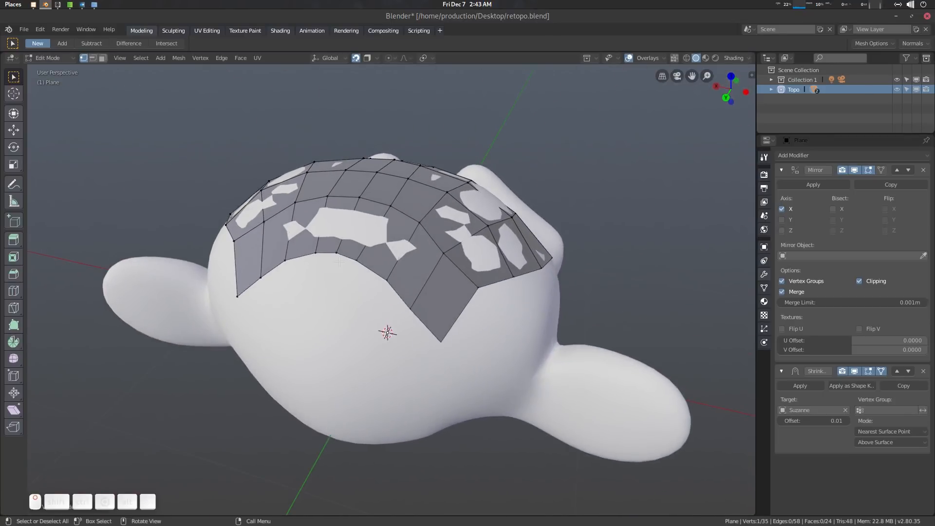
pyautogui.keyDown('ctrl'); pyautogui.click(781, 170); pyautogui.keyUp('ctrl')
pyautogui.click(810, 154)
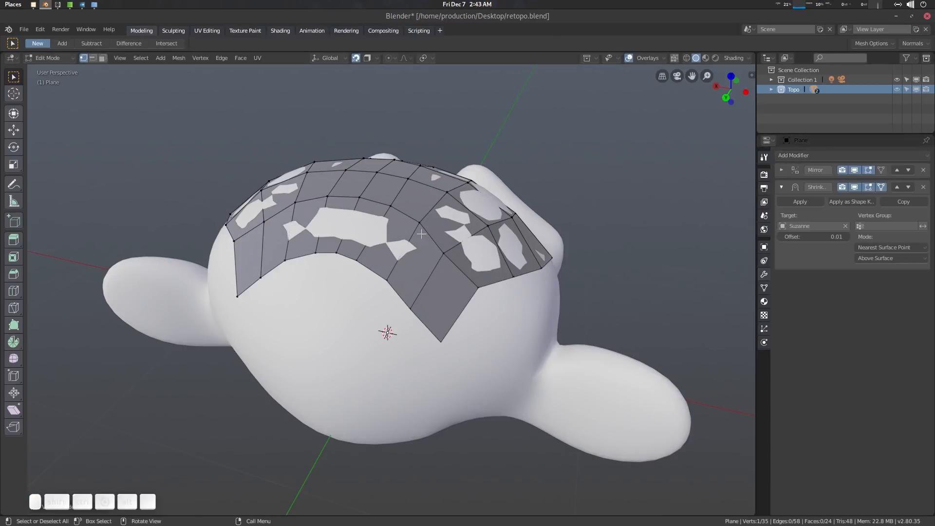
pyautogui.moveTo(421, 235); pyautogui.dragTo(430, 281, button='middle')
pyautogui.press('Tab')
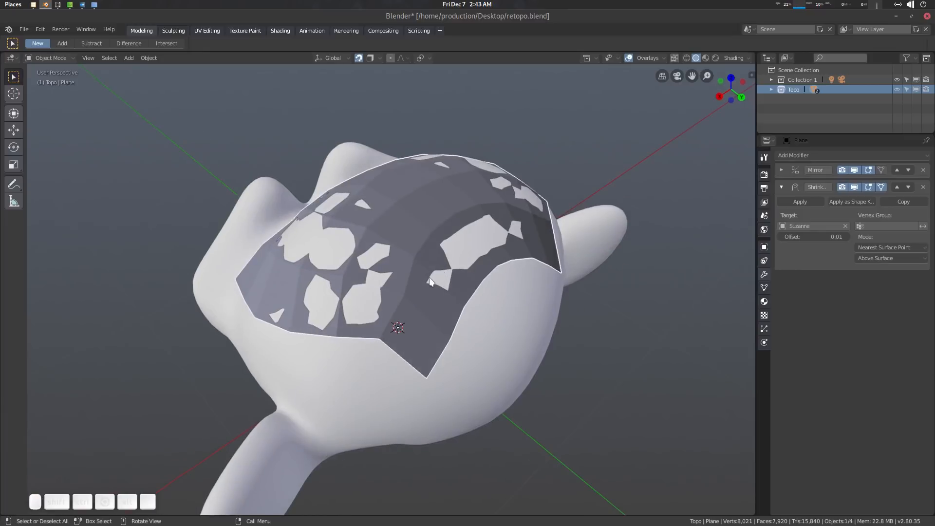
pyautogui.hotkey('ctrl', '2')
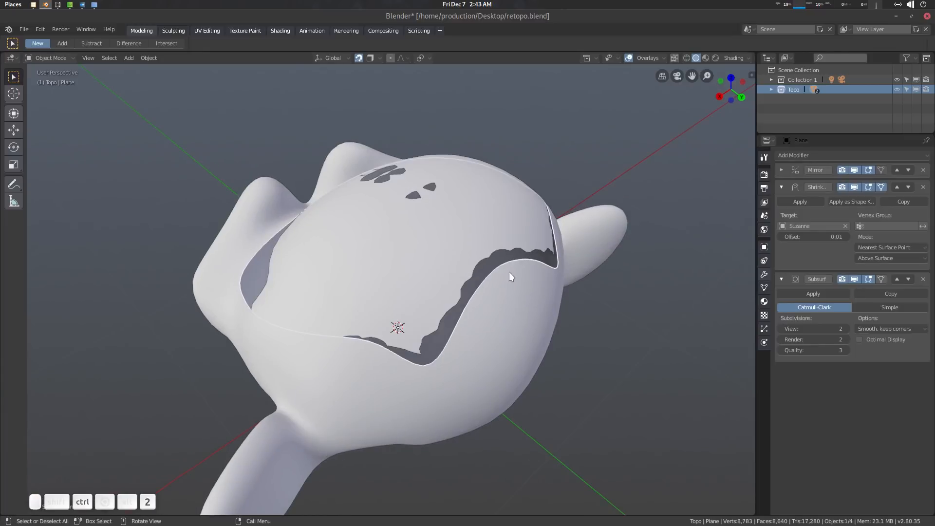
# Step: Move the Subdivision Surface modifier above Shrinkwrap, collapse Shrinkwrap's settings and inspect the smoothed mesh in Edit Mode
pyautogui.click(897, 279)
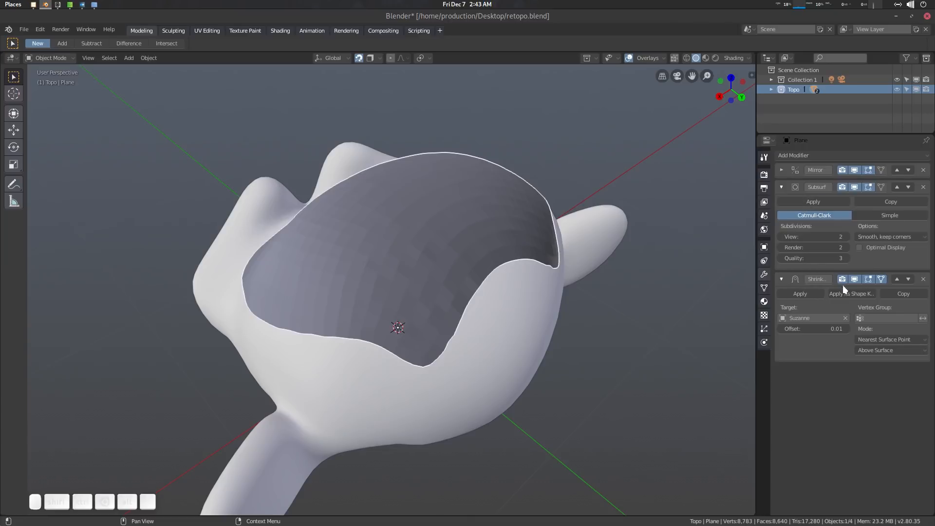
pyautogui.click(781, 280)
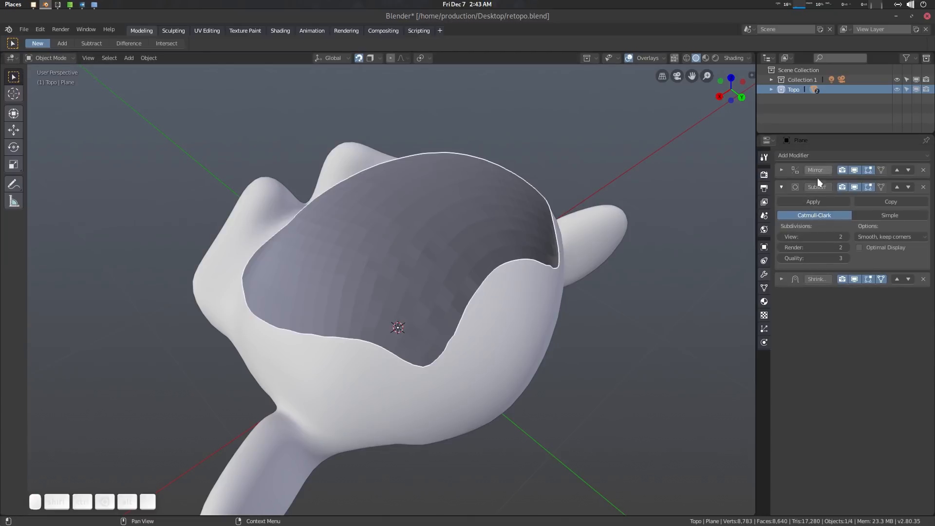
pyautogui.press('Tab')
pyautogui.moveTo(724, 211); pyautogui.dragTo(393, 276, button='middle')
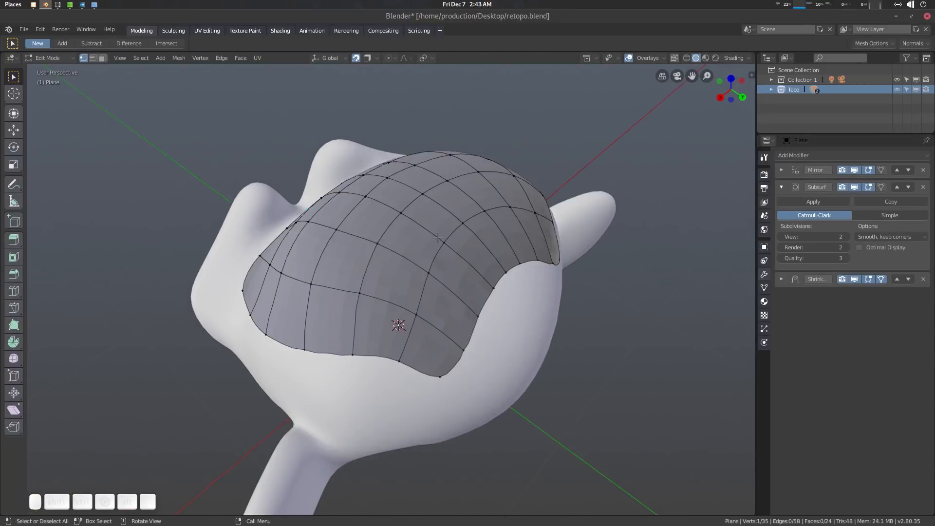
pyautogui.moveTo(438, 237); pyautogui.dragTo(825, 187, button='middle')
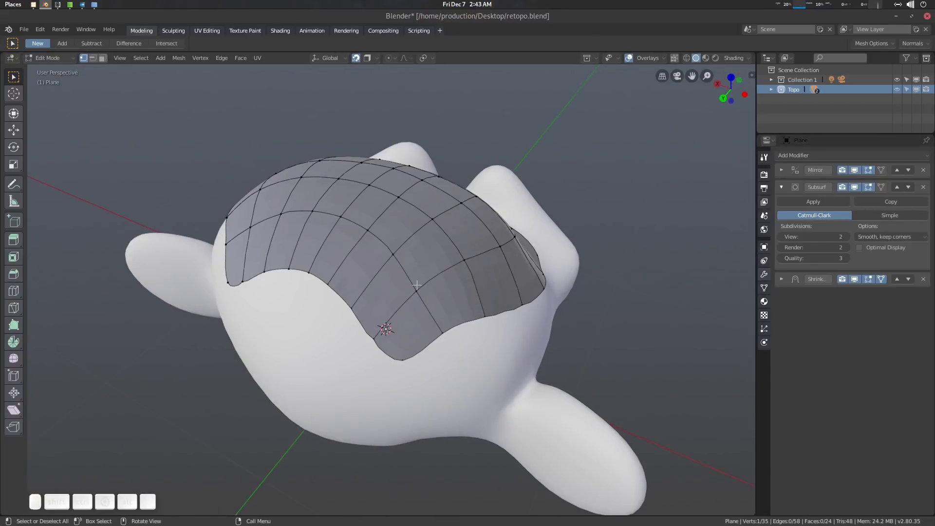
# Step: Set the Subdivision Surface viewport level to 0 from Object Mode and return to Edit Mode
pyautogui.hotkey('ctrl', '0')
pyautogui.press('Tab')
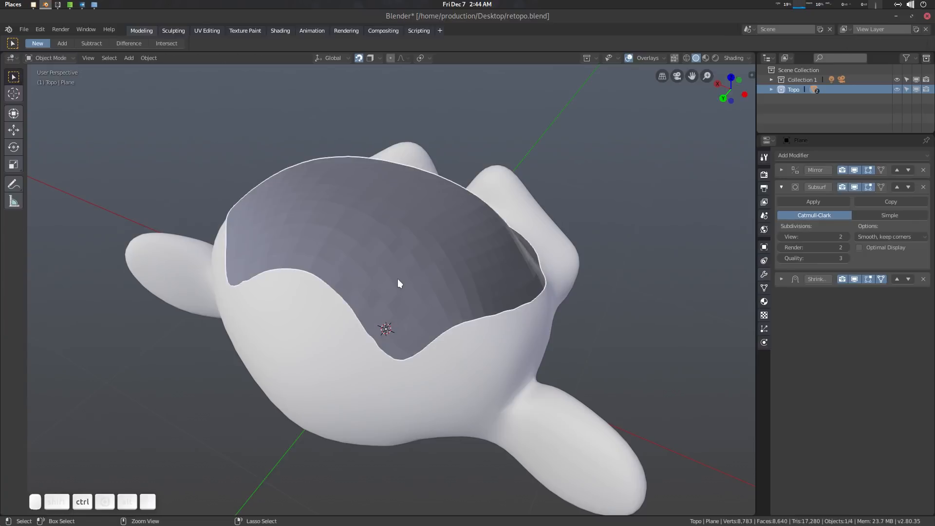
pyautogui.hotkey('ctrl', '0')
pyautogui.press('Tab')
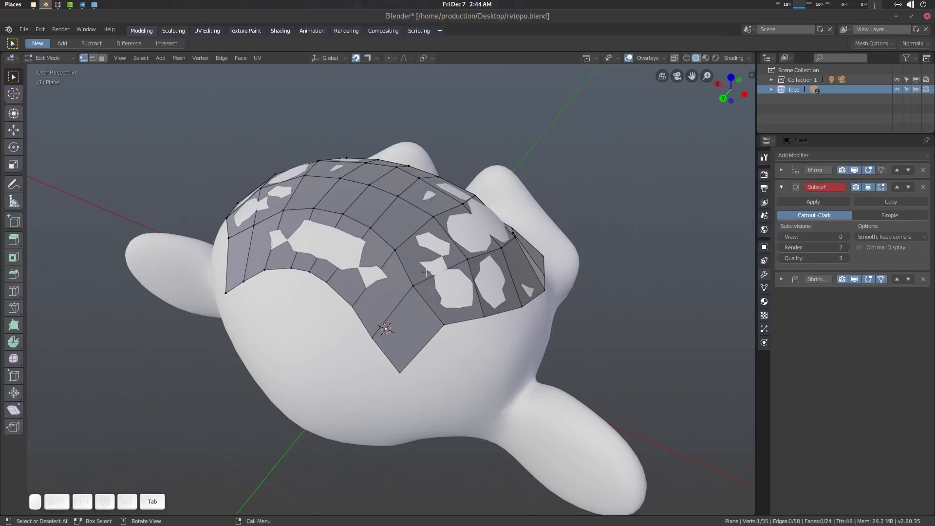
# Step: Expand the Shrinkwrap modifier's settings and raise its offset to 0.03
pyautogui.moveTo(396, 262); pyautogui.dragTo(541, 270, button='middle')
pyautogui.click(781, 279)
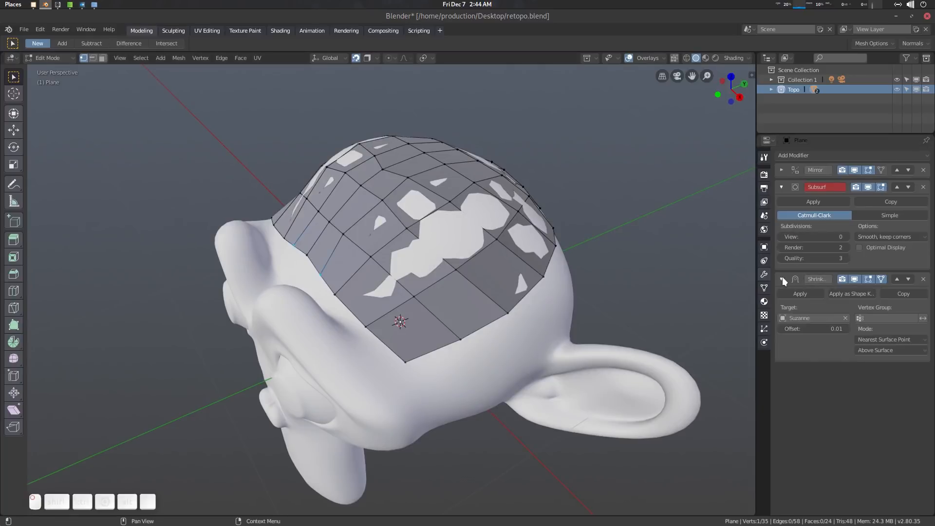
pyautogui.click(847, 328)
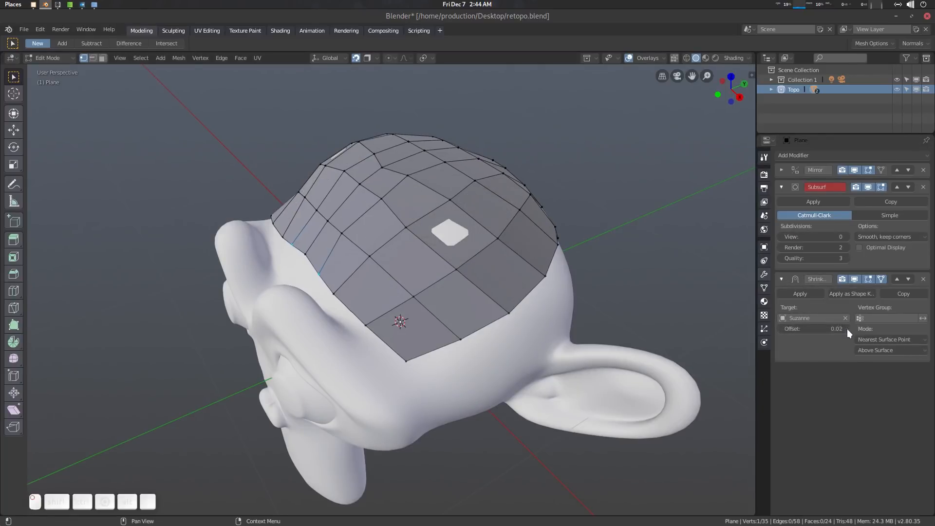
pyautogui.click(847, 329)
# Step: Switch to Poly Build and add a quad below the outermost edge of the mesh's rear boundary
pyautogui.moveTo(506, 273); pyautogui.dragTo(414, 247, button='middle')
pyautogui.press('space')
pyautogui.click(384, 348)
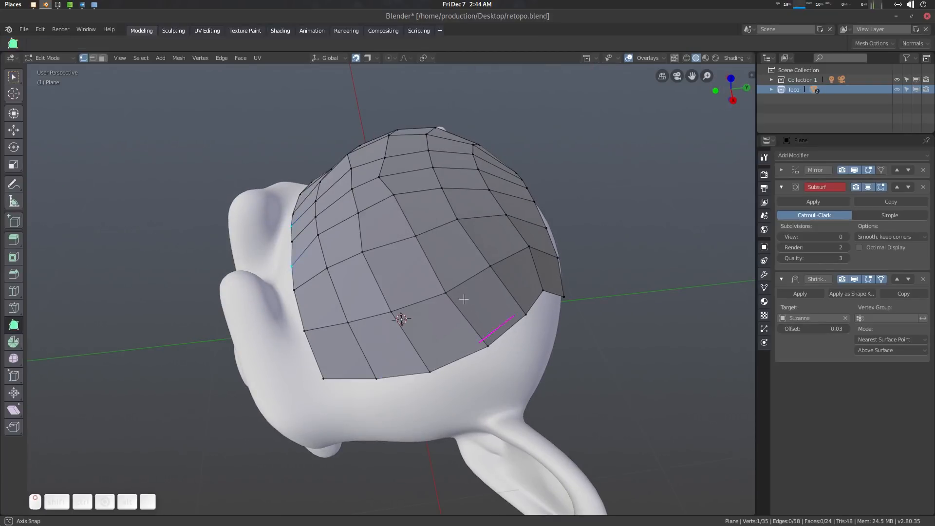
pyautogui.moveTo(384, 341); pyautogui.dragTo(425, 264, button='middle')
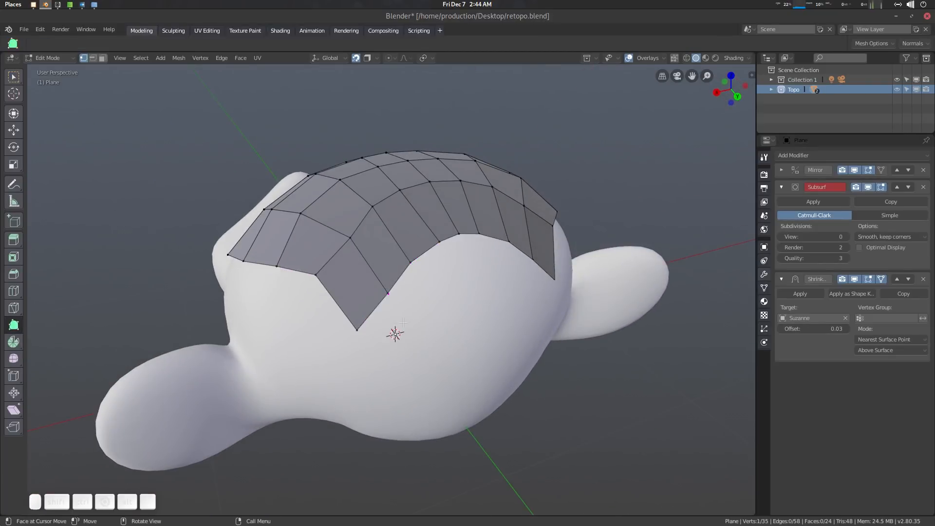
pyautogui.moveTo(403, 323); pyautogui.dragTo(356, 298, button='middle')
pyautogui.keyDown('ctrl'); pyautogui.moveTo(344, 278); pyautogui.dragTo(372, 343); pyautogui.keyUp('ctrl')
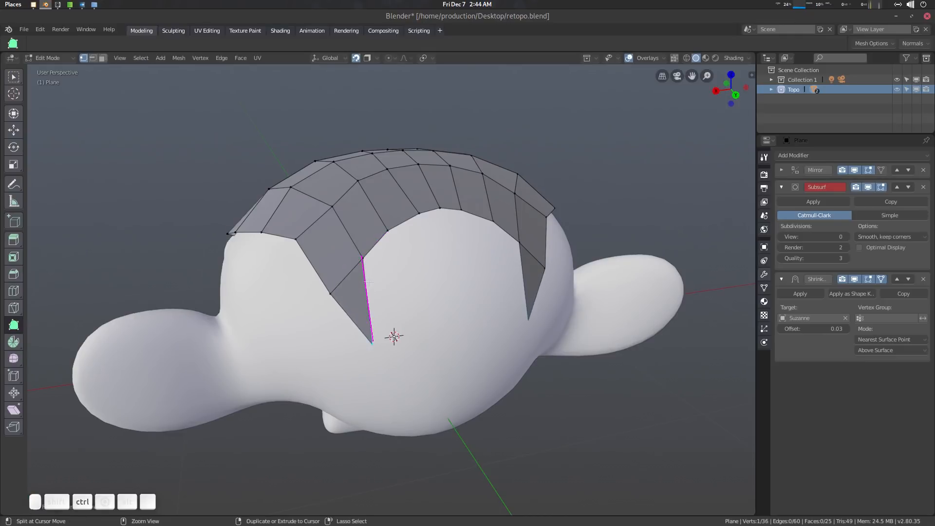
pyautogui.keyDown('ctrl'); pyautogui.moveTo(396, 302); pyautogui.dragTo(414, 324); pyautogui.keyUp('ctrl')
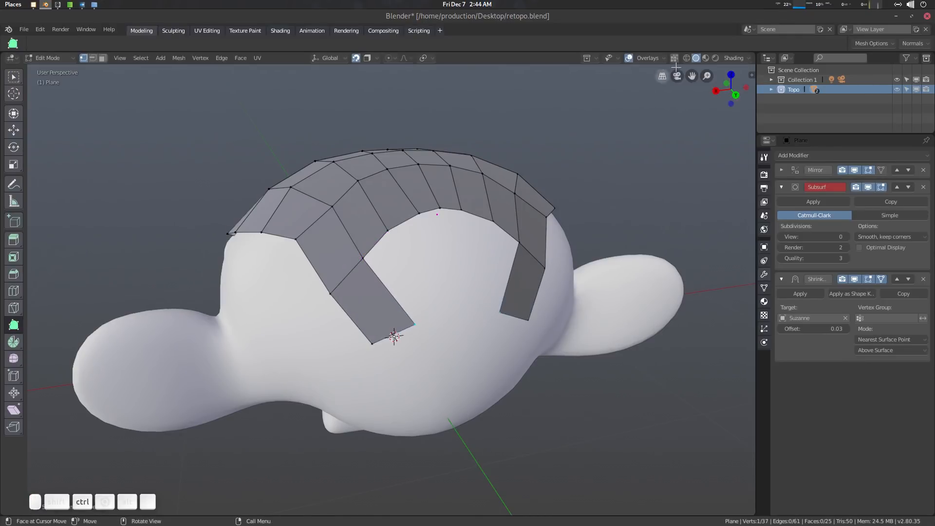
# Step: Enable backface culling and continue the new rear row with three more quads up to the centre line
pyautogui.click(647, 57)
pyautogui.click(598, 244)
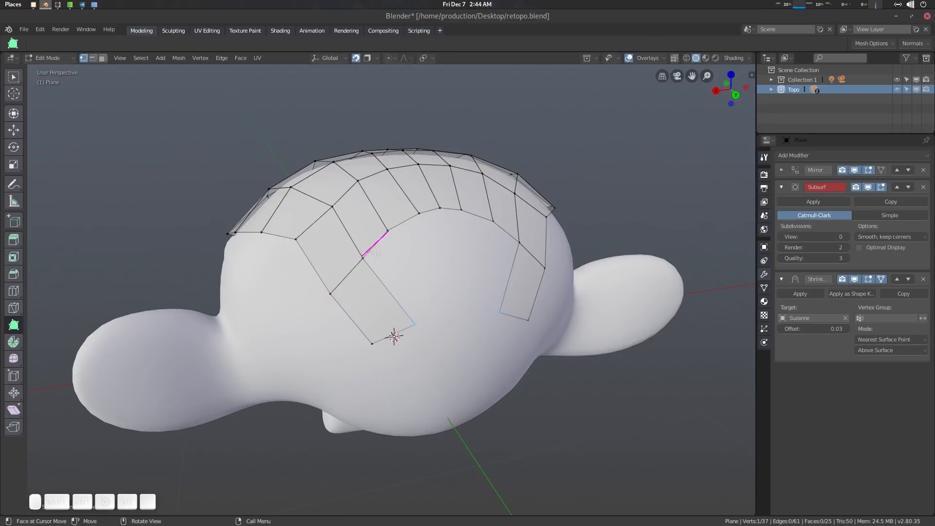
pyautogui.keyDown('ctrl'); pyautogui.moveTo(437, 295); pyautogui.dragTo(444, 312); pyautogui.keyUp('ctrl')
pyautogui.keyDown('ctrl'); pyautogui.moveTo(389, 231); pyautogui.dragTo(446, 308); pyautogui.keyUp('ctrl')
pyautogui.keyDown('ctrl'); pyautogui.moveTo(421, 210); pyautogui.dragTo(466, 298); pyautogui.keyUp('ctrl')
pyautogui.moveTo(465, 298); pyautogui.dragTo(529, 265, button='middle')
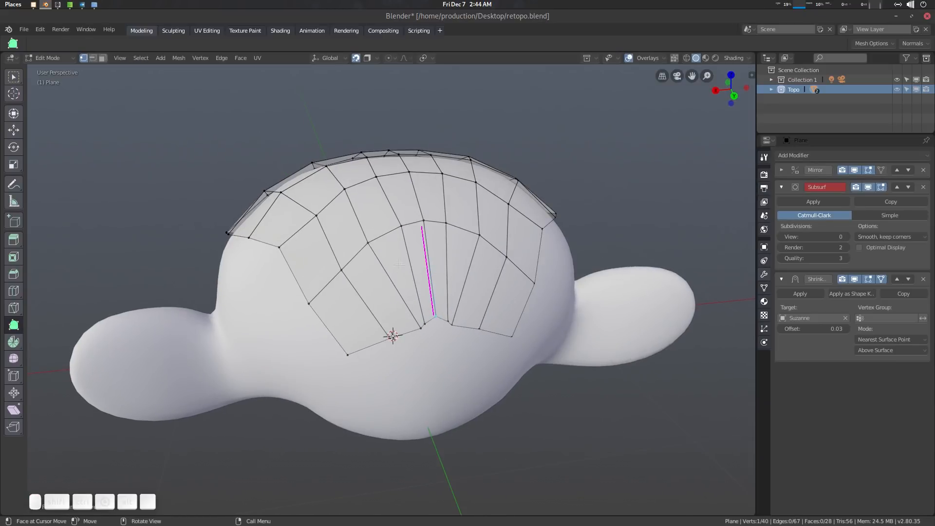
# Step: Insert one edge loop across the new rear row of quads, from the side boundary to the centre line
pyautogui.moveTo(398, 265); pyautogui.dragTo(390, 277, button='middle')
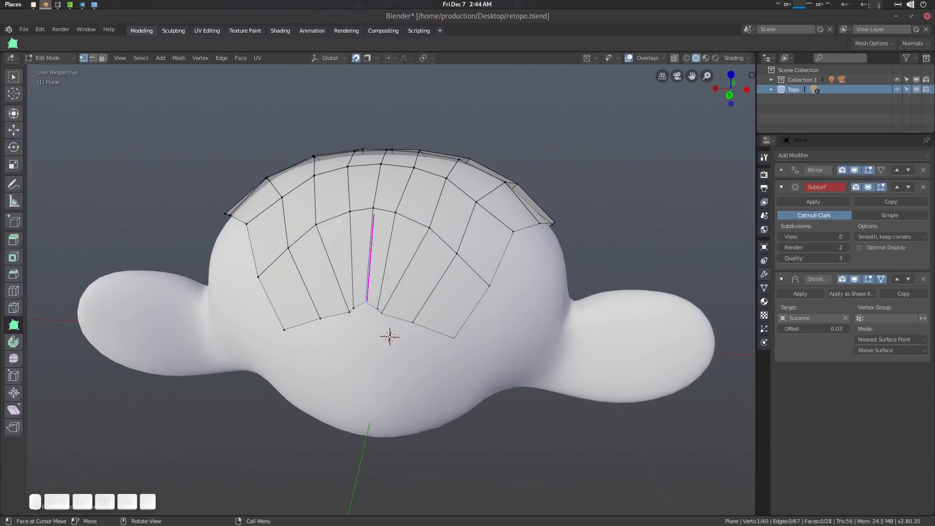
pyautogui.press('ctrl')
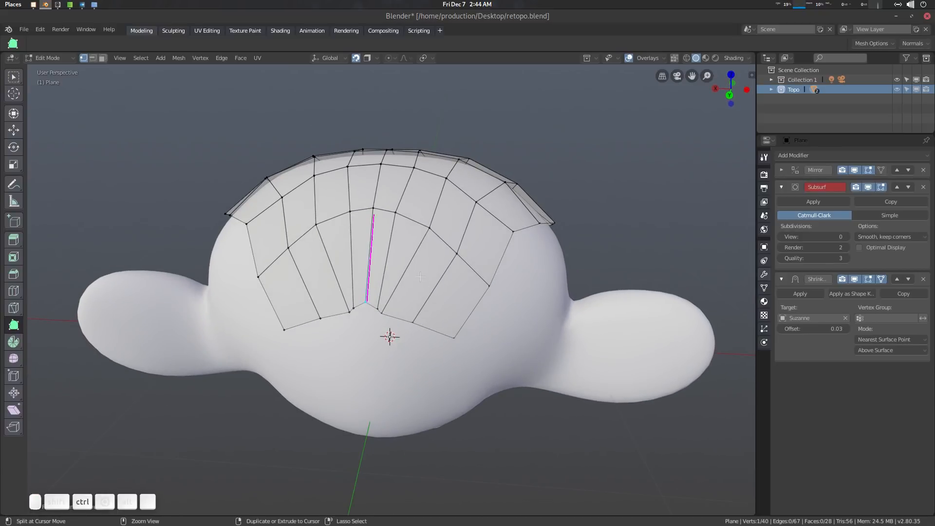
pyautogui.hotkey('ctrl', 'r')
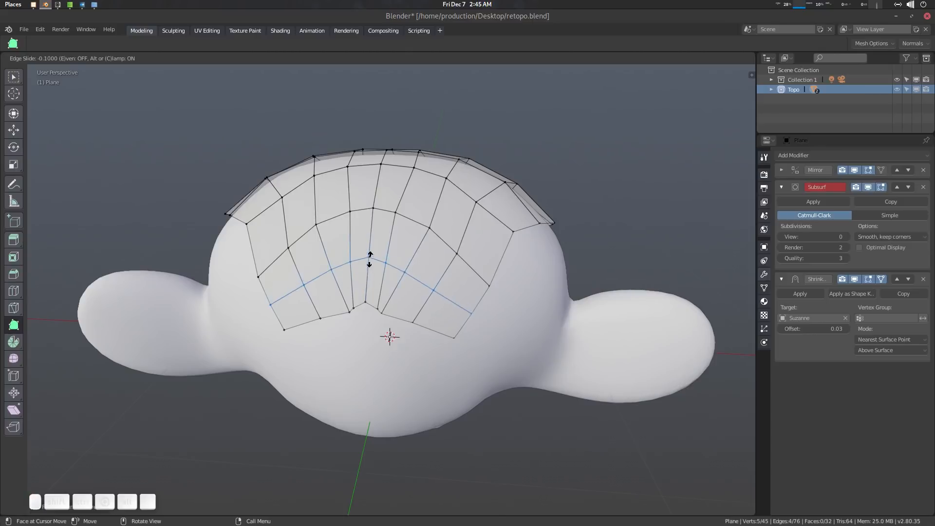
pyautogui.click(370, 258)
# Step: Knife-cut the row of quads across the top of the head from the side boundary to the centre line
pyautogui.moveTo(371, 258); pyautogui.dragTo(399, 303, button='middle')
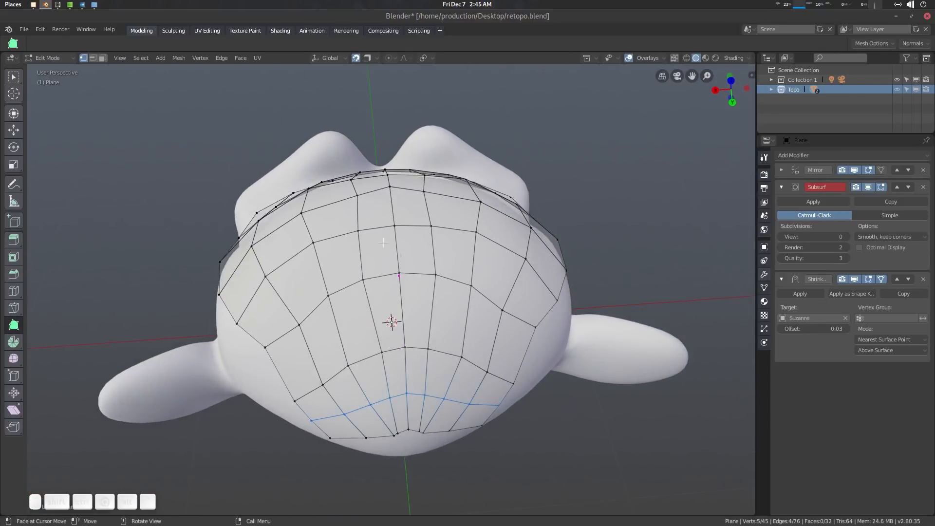
pyautogui.press('k')
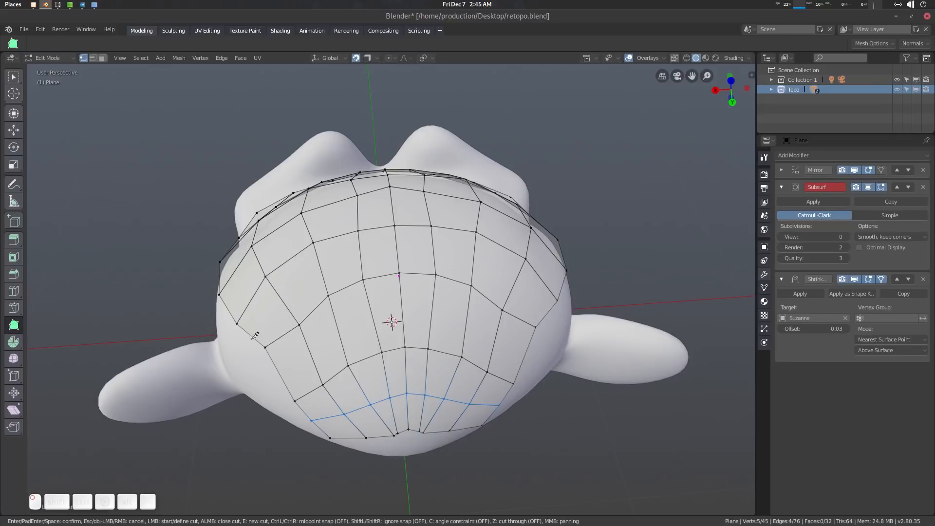
pyautogui.moveTo(255, 334)
pyautogui.mouseDown()
pyautogui.moveTo(290, 292)
pyautogui.moveTo(341, 258)
pyautogui.moveTo(382, 241)
pyautogui.moveTo(428, 245)
pyautogui.mouseUp()
pyautogui.press('Return')
pyautogui.moveTo(428, 243); pyautogui.dragTo(393, 229, button='middle')
# Step: Try removing the outer rear corner vertex with Poly Build, undo the removal, and view the mesh from the side
pyautogui.moveTo(439, 337); pyautogui.dragTo(414, 320, button='middle')
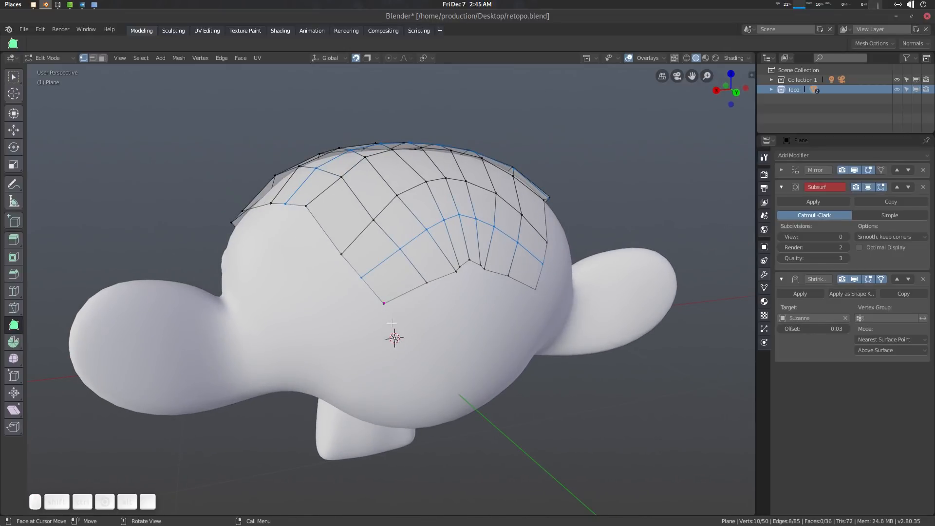
pyautogui.press('alt')
pyautogui.keyDown('alt'); pyautogui.click(385, 303); pyautogui.keyUp('alt')
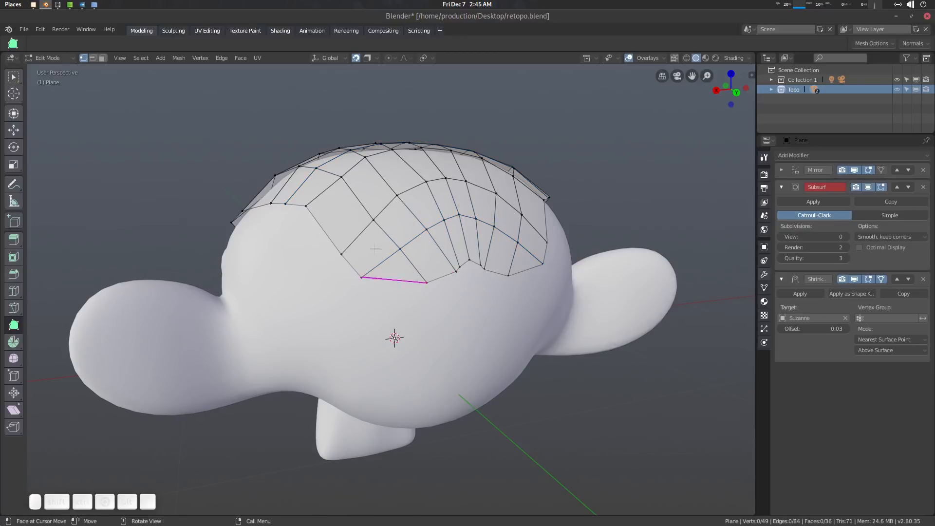
pyautogui.hotkey('ctrl', 'z')
pyautogui.moveTo(371, 262); pyautogui.dragTo(419, 185, button='middle')
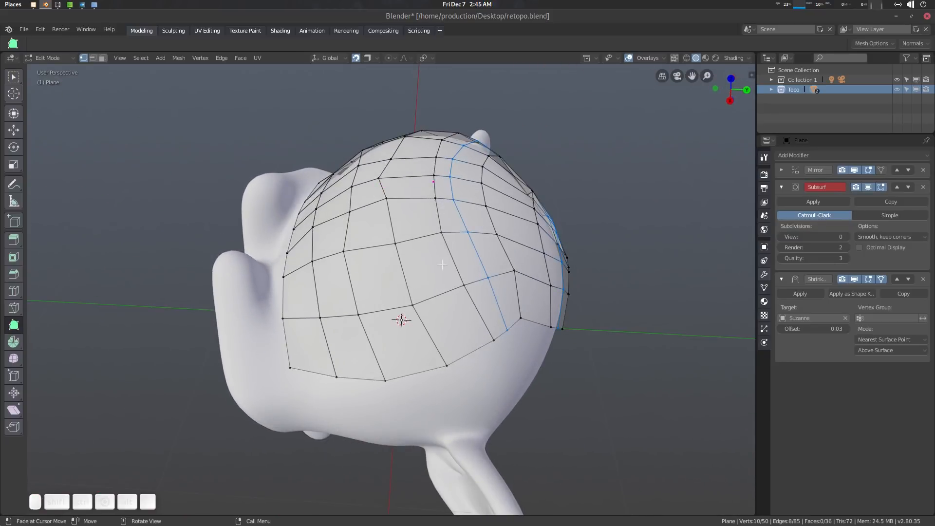
pyautogui.moveTo(442, 265); pyautogui.dragTo(408, 269, button='middle')
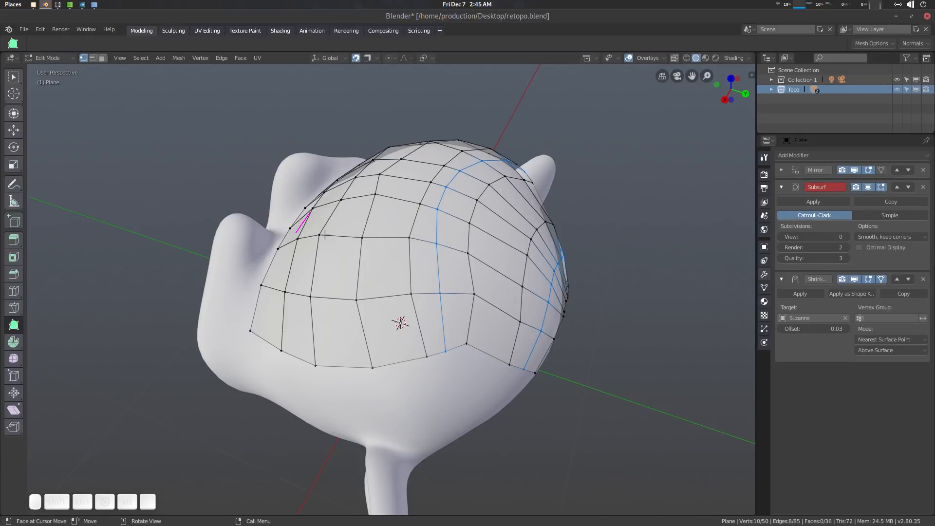
# Step: Switch from Poly Build to the Select Box tool and deselect the whole retopology mesh
pyautogui.press('w')
pyautogui.moveTo(164, 218); pyautogui.dragTo(444, 227, button='middle')
pyautogui.press('a')
pyautogui.press('a')
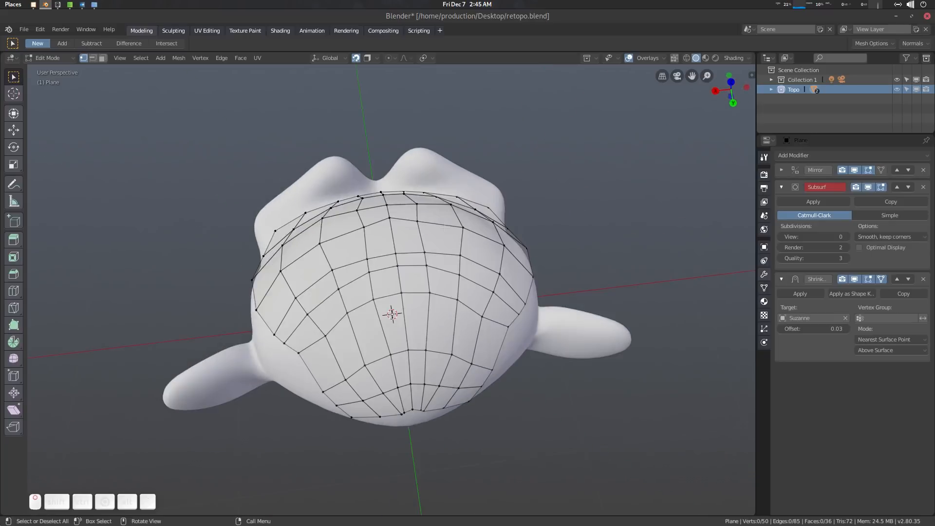
pyautogui.moveTo(417, 292); pyautogui.dragTo(398, 239, button='middle')
pyautogui.hotkey('shift', 'space')
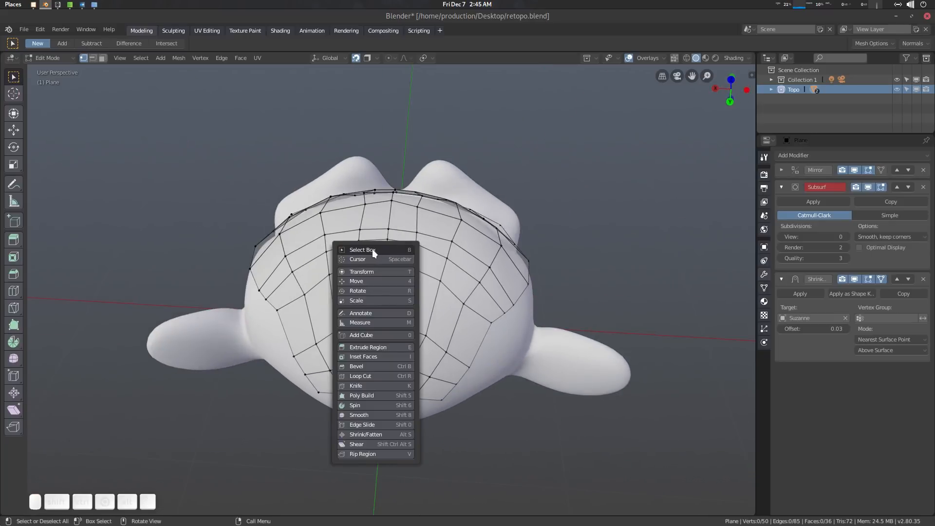
pyautogui.moveTo(389, 272); pyautogui.dragTo(443, 282, button='middle')
# Step: Return the retopology mesh to Object Mode and disable backface culling in the viewport
pyautogui.scroll(-4, 414, 287)
pyautogui.press('Tab')
pyautogui.scroll(-1, 429, 290)
pyautogui.click(660, 58)
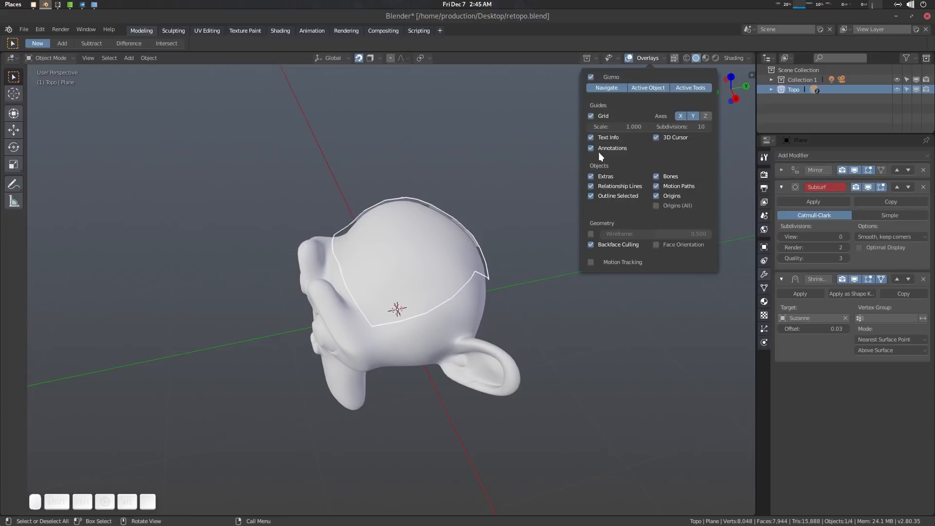
pyautogui.click(591, 244)
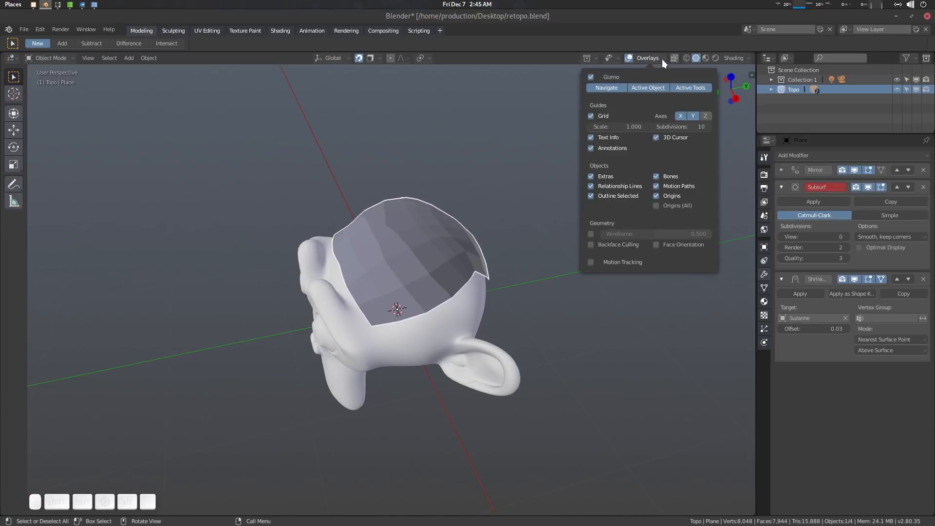
# Step: Raise the Subsurf modifier's View subdivisions to 2 and inspect the smoothed mesh from the front side
pyautogui.moveTo(515, 261); pyautogui.dragTo(541, 271, button='middle')
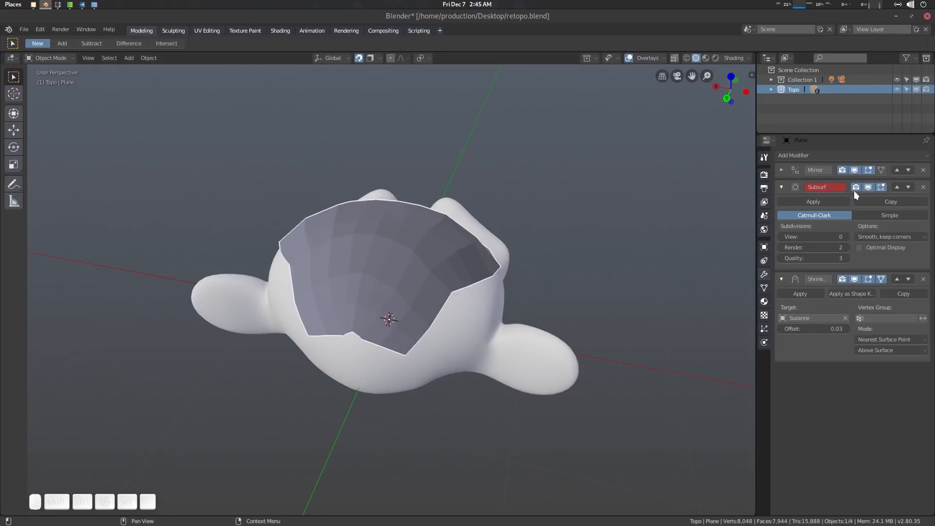
pyautogui.doubleClick(847, 236)
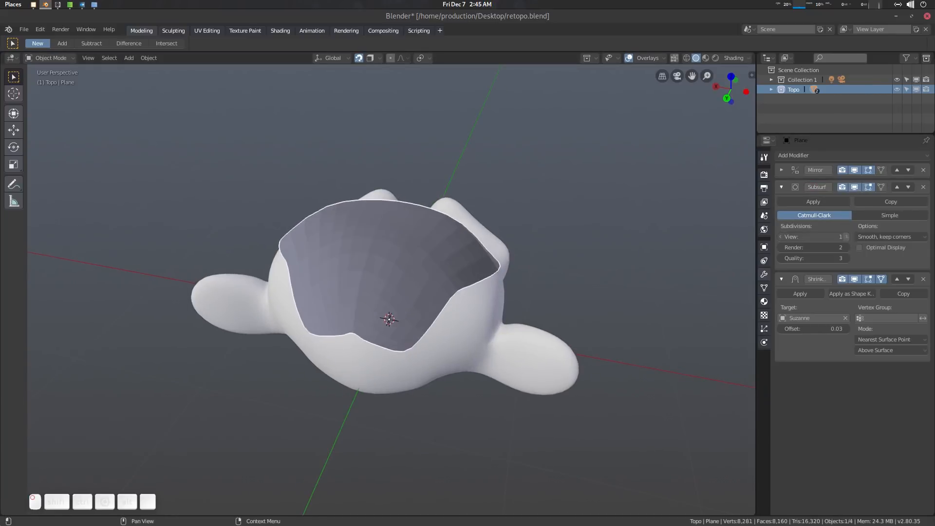
pyautogui.moveTo(487, 278); pyautogui.dragTo(397, 256, button='middle')
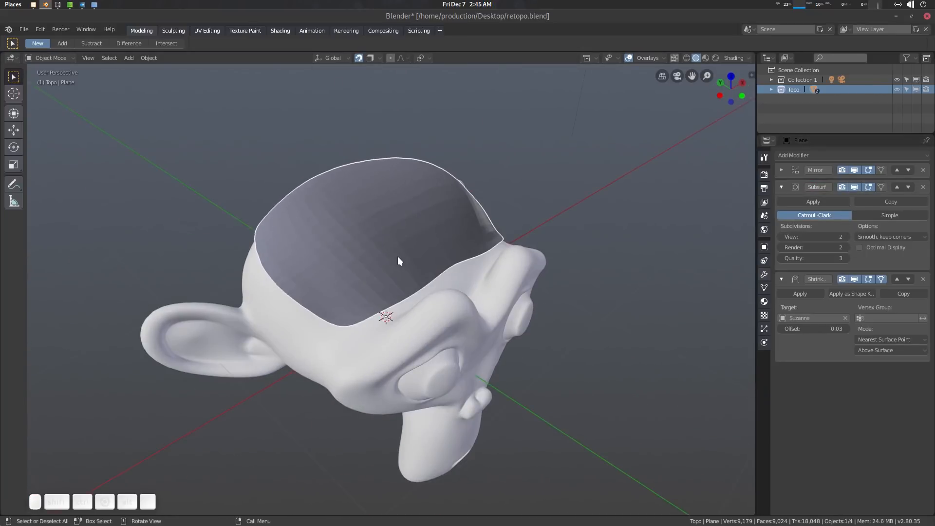